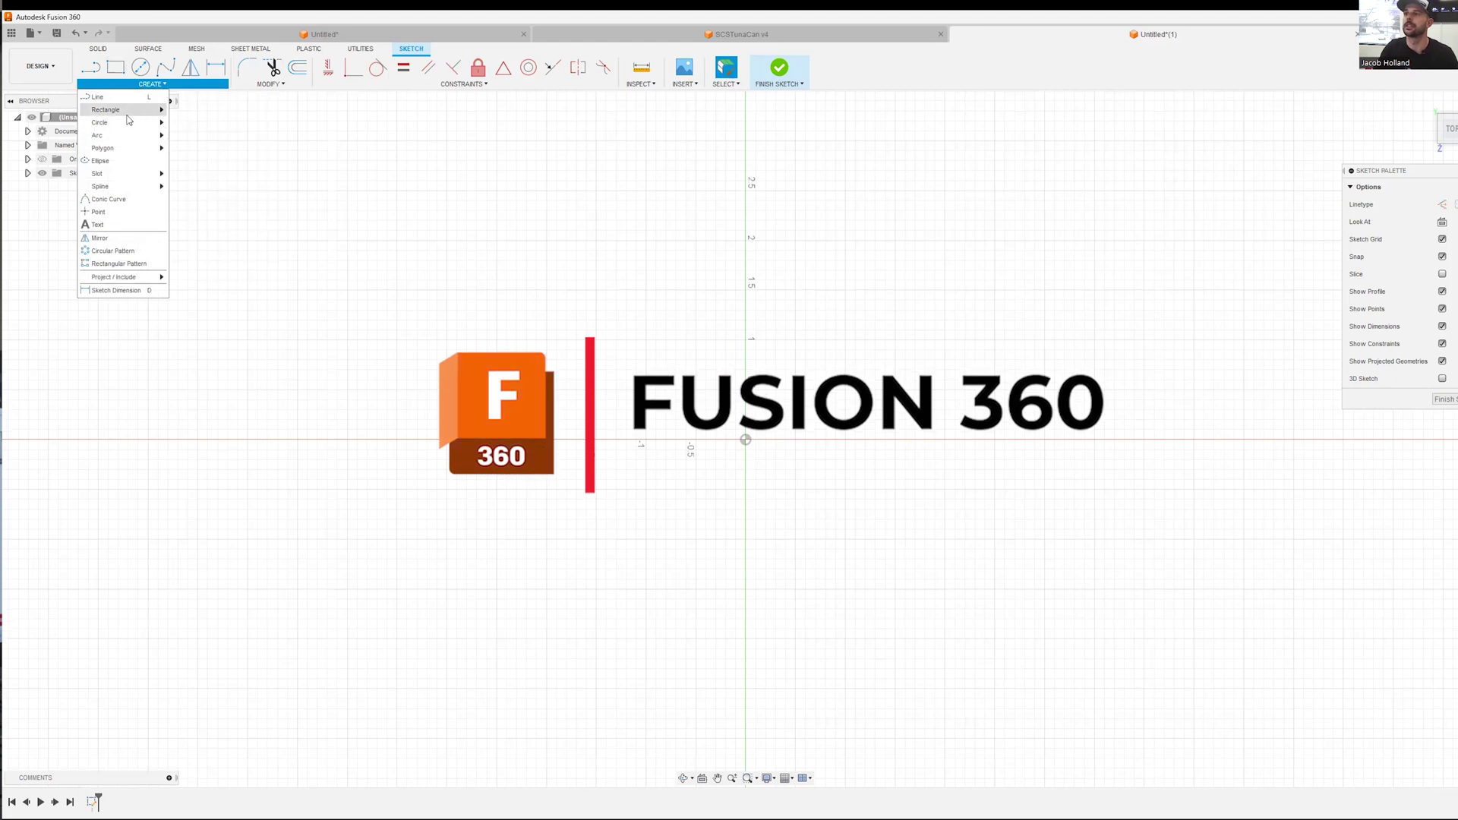
# Step: Sketch a center rectangle on the origin and dimension its width to 12 in
pyautogui.moveTo(152, 114)
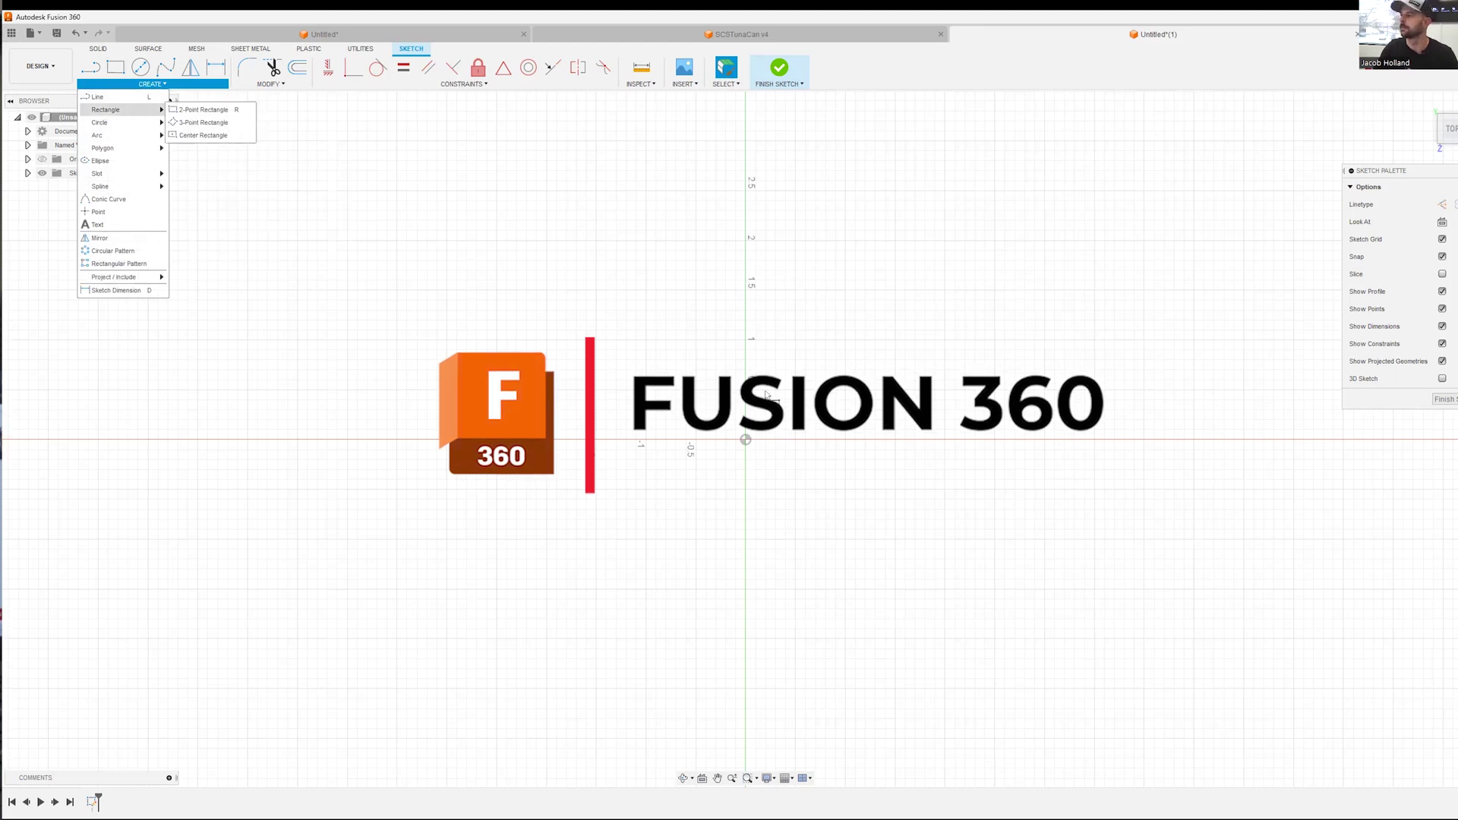
pyautogui.press('r')
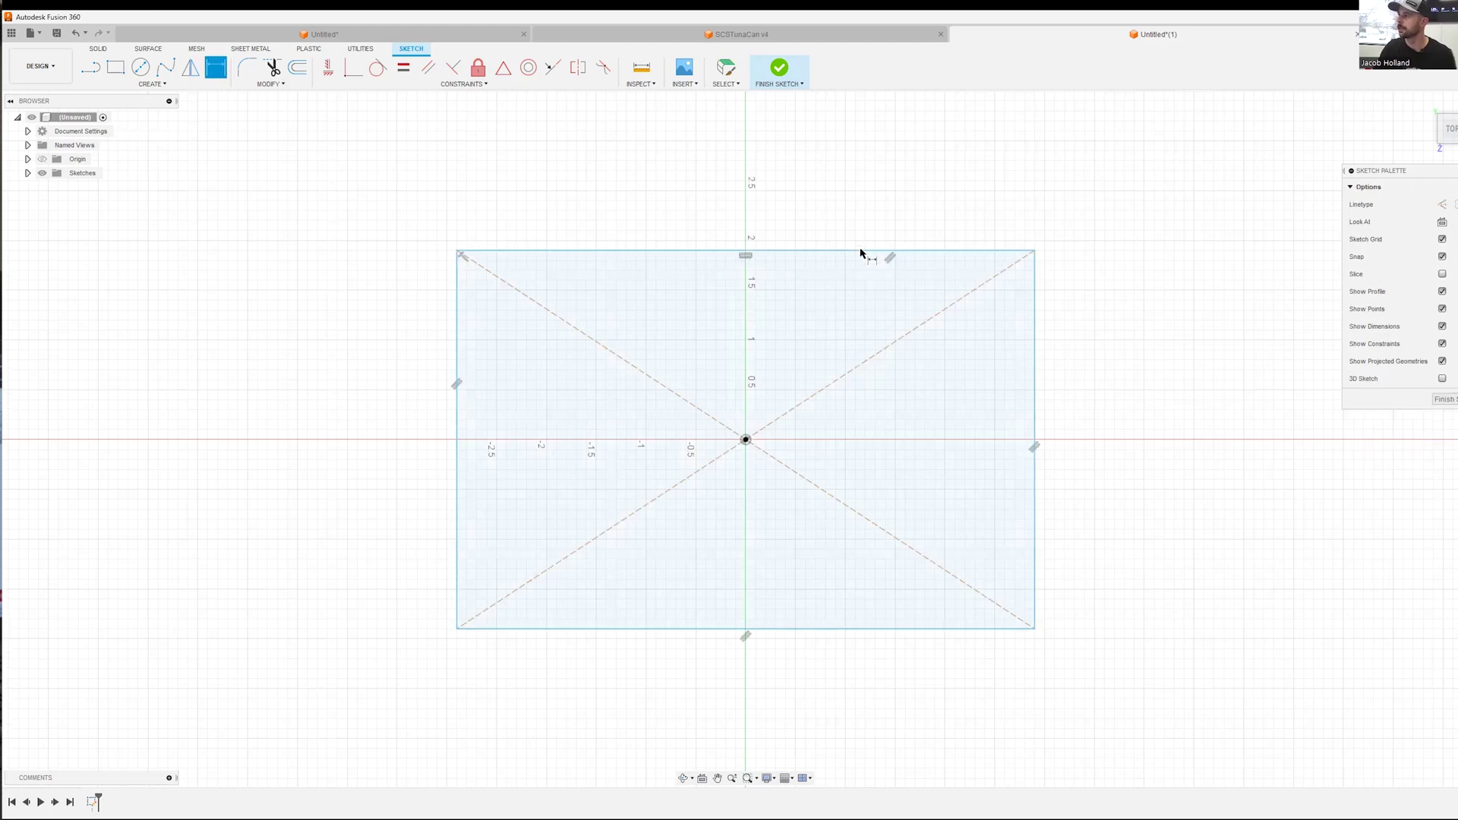
pyautogui.click(864, 206)
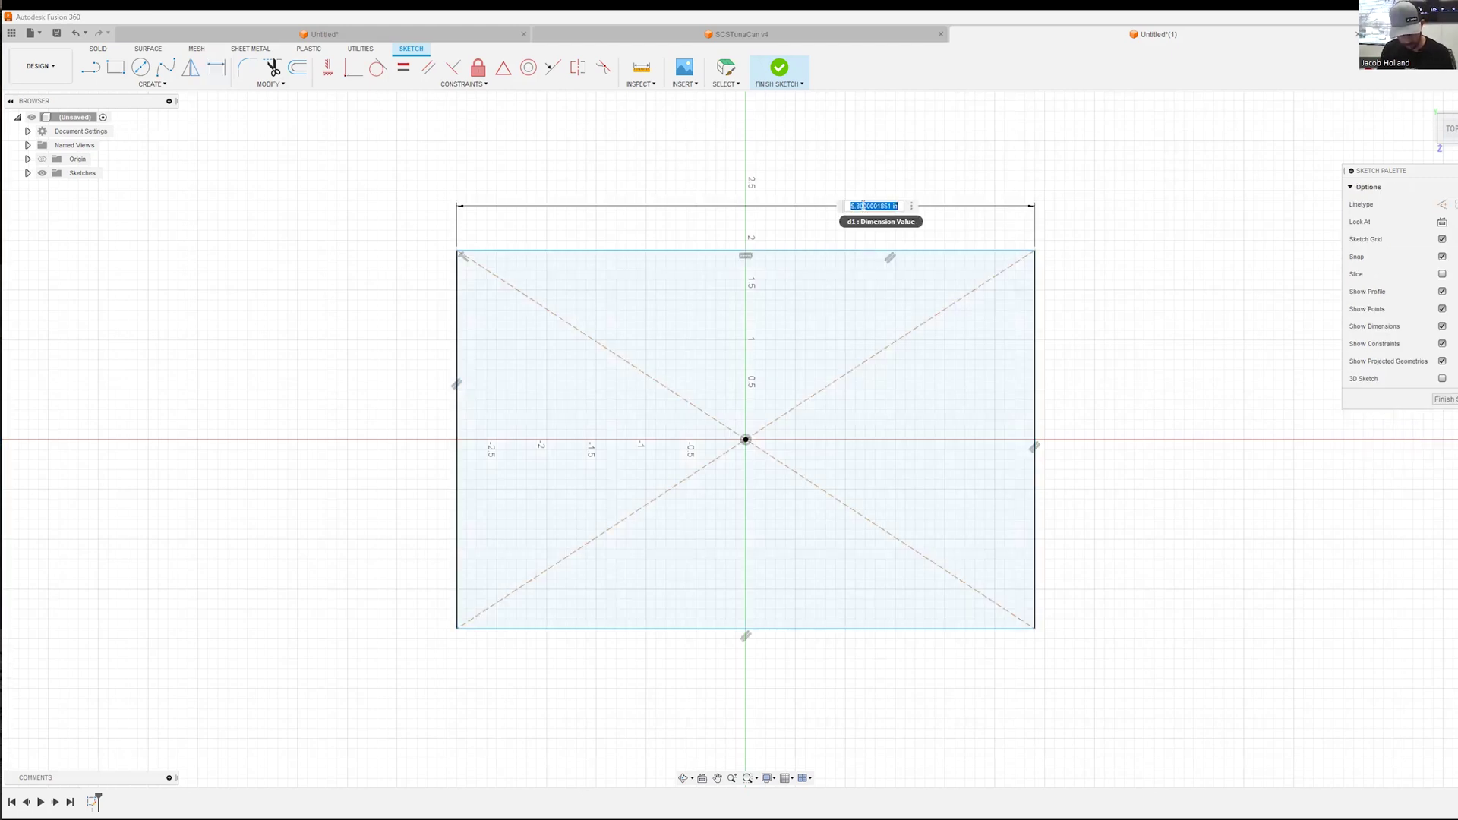
pyautogui.write('12')
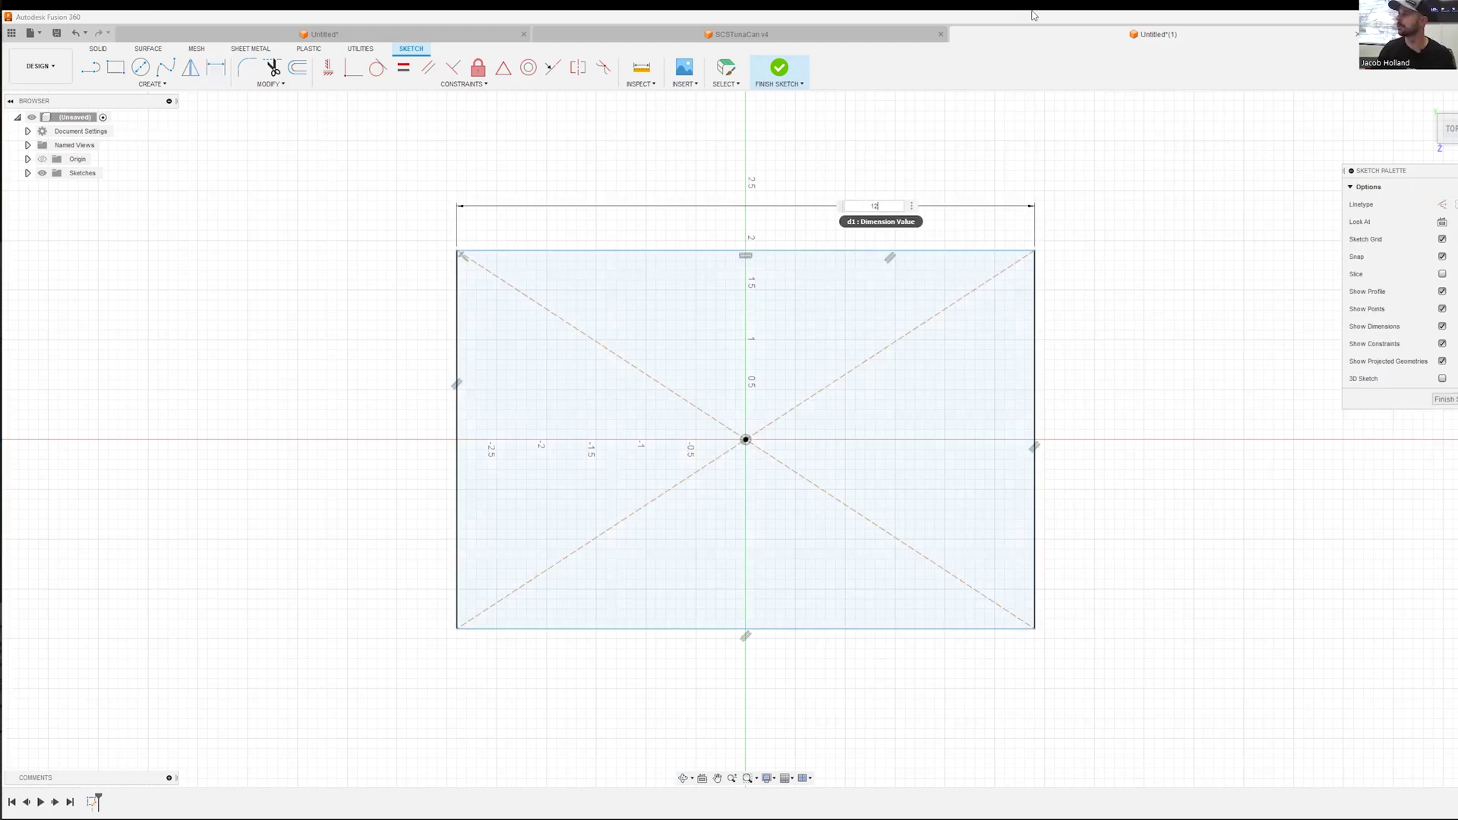
pyautogui.press('Return')
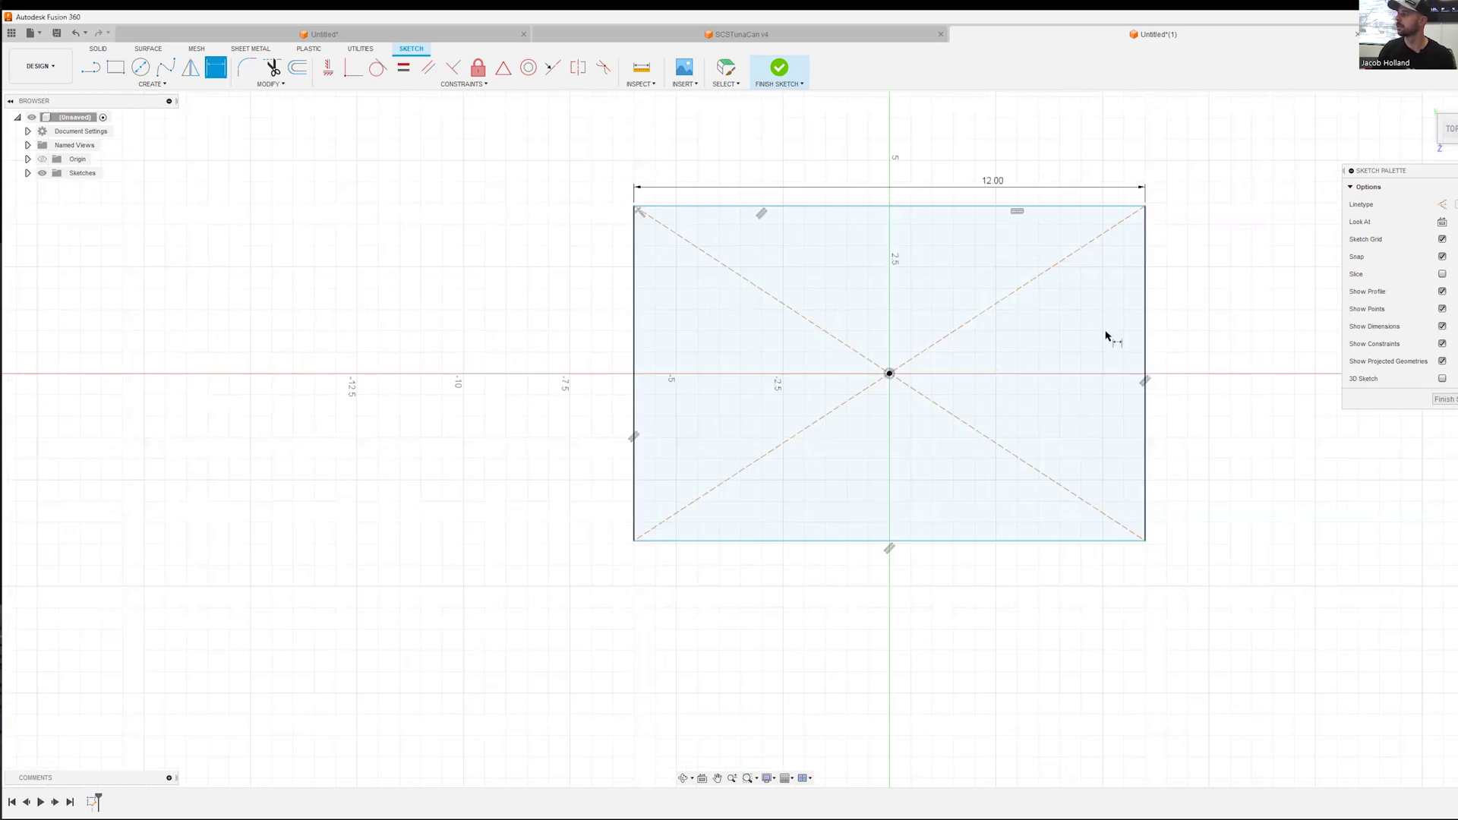
# Step: Dimension the rectangle's height along its vertical side
pyautogui.click(1147, 367)
pyautogui.click(1175, 349)
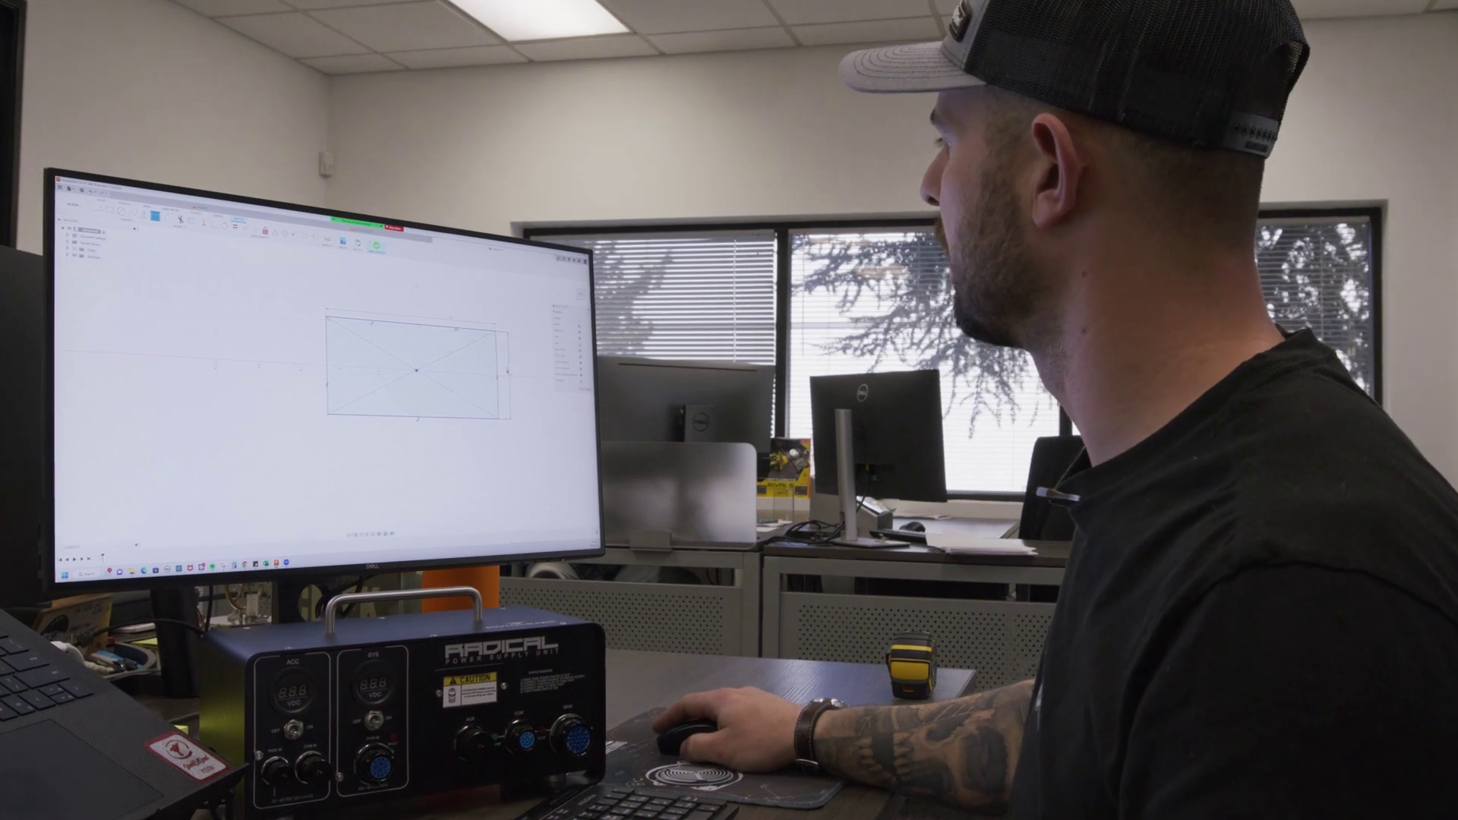
pyautogui.click(512, 386)
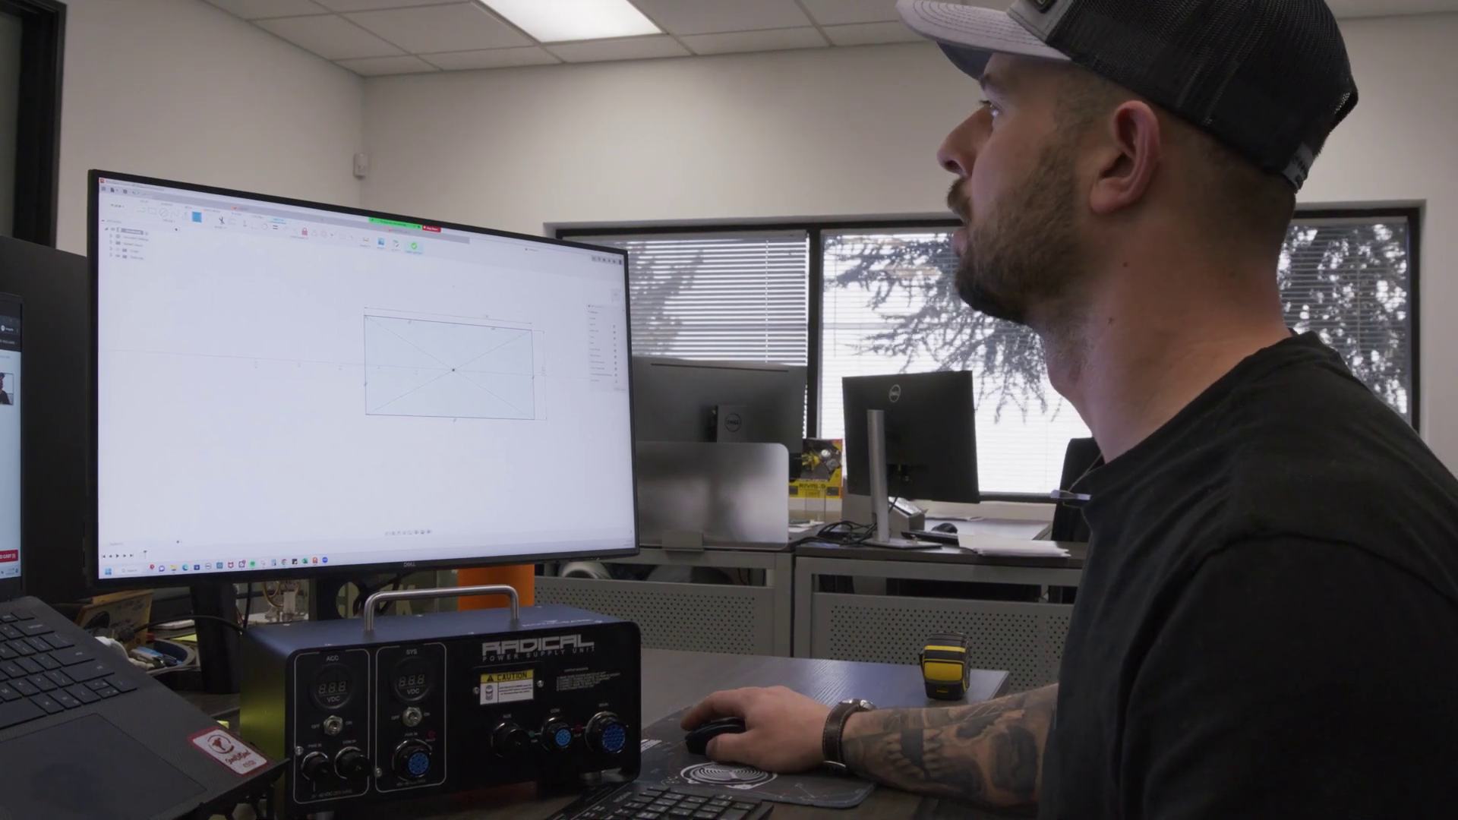
# Step: Create a flat sheet metal plate from the rectangle profile with the Flange command
pyautogui.click(213, 211)
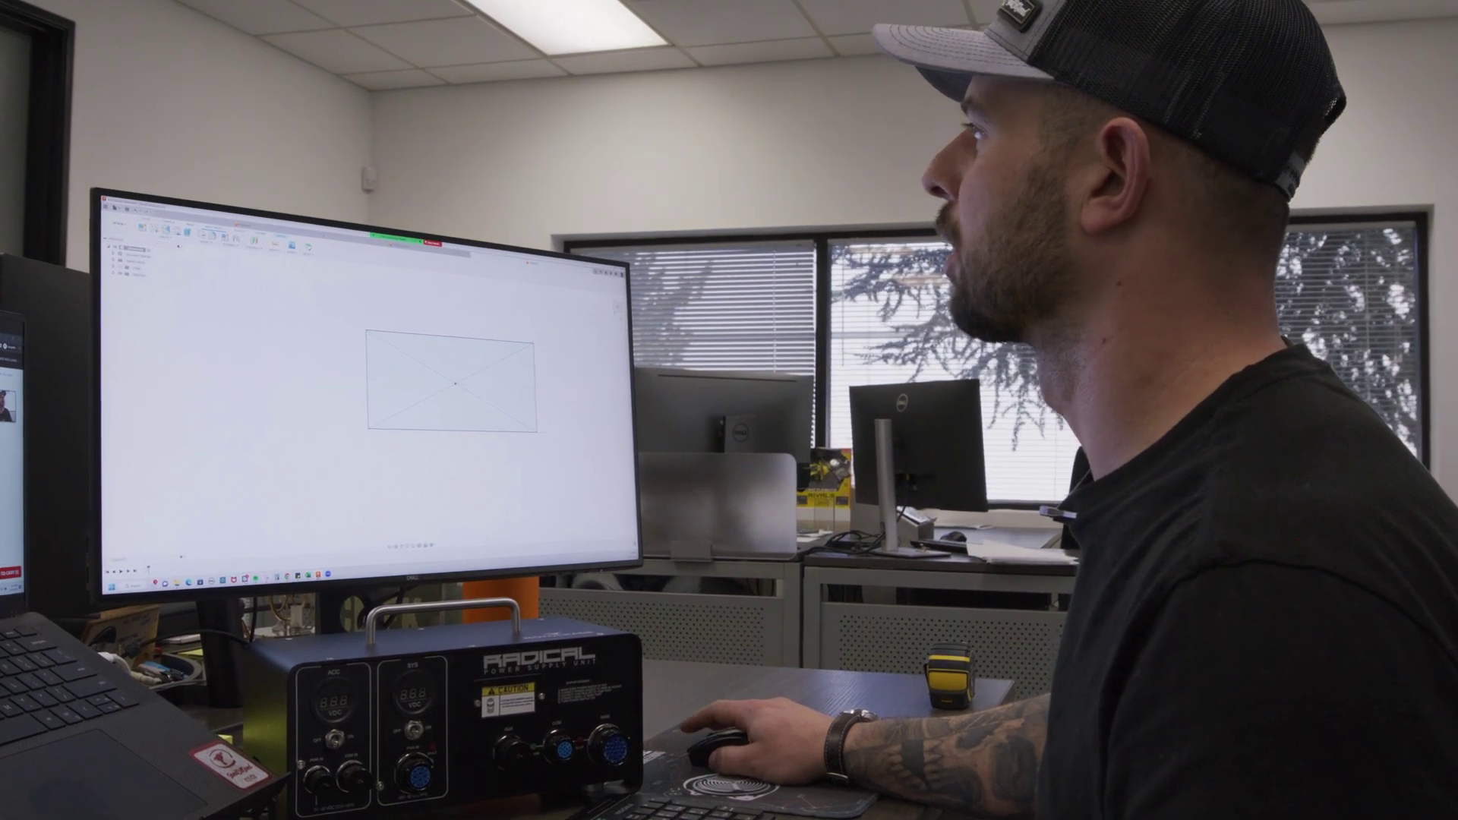
pyautogui.click(165, 229)
pyautogui.click(454, 384)
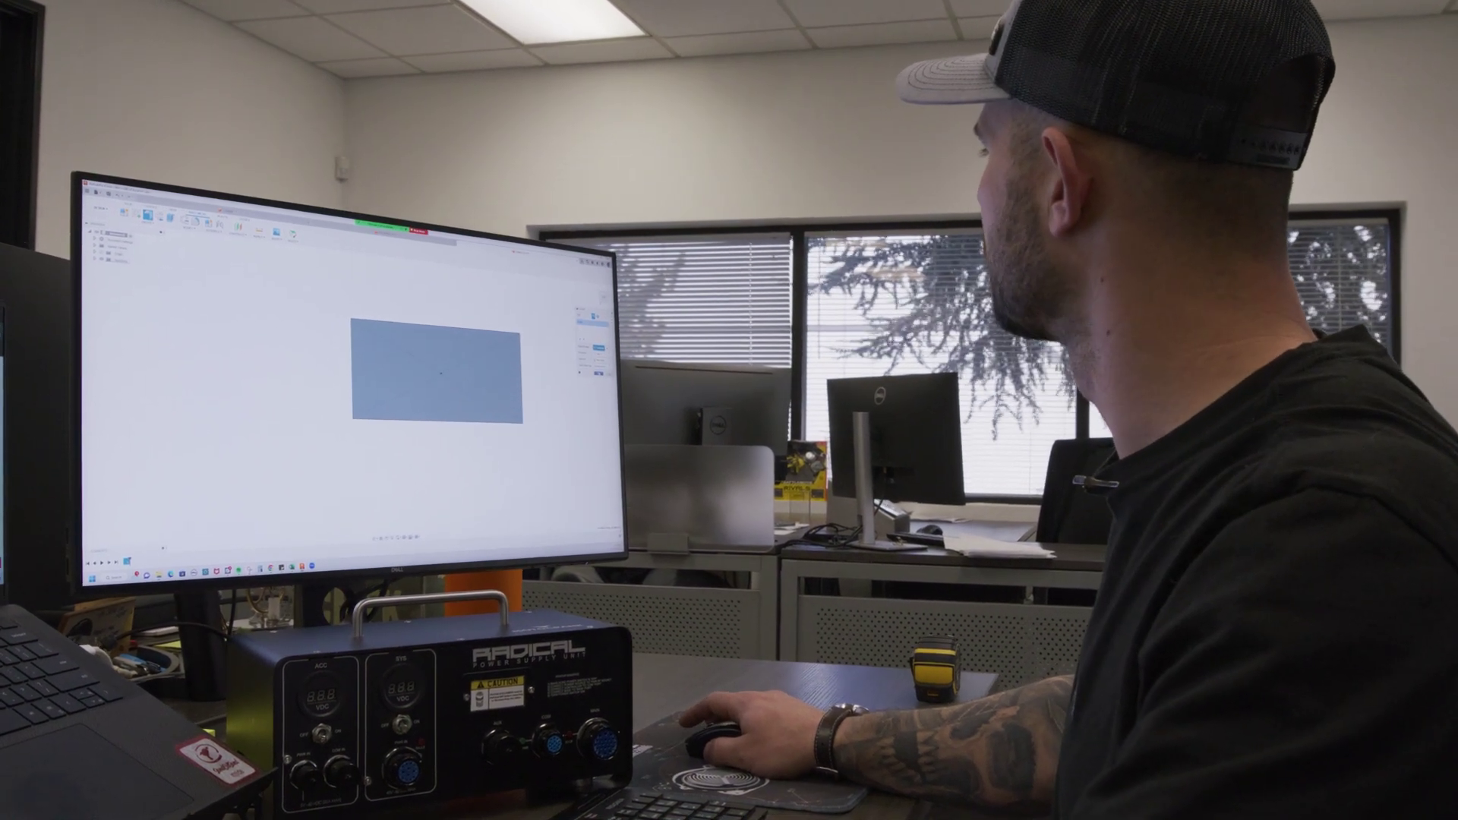
pyautogui.click(599, 374)
pyautogui.keyDown('shift'); pyautogui.moveTo(524, 448); pyautogui.dragTo(488, 398, button='middle'); pyautogui.keyUp('shift')
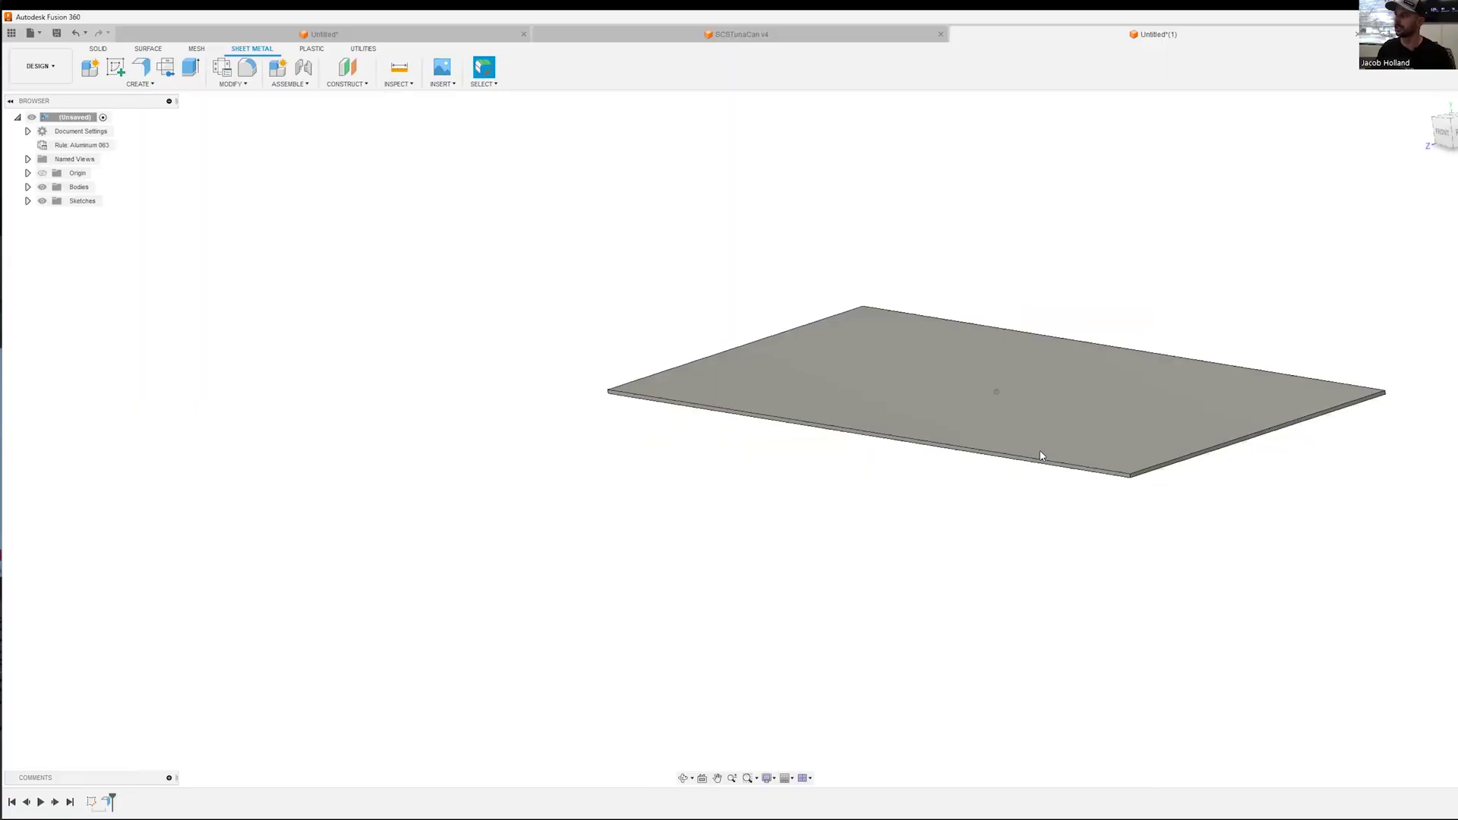
# Step: Add a full-edge flange 5.625 in high, bent down at 90 degrees, along one short edge of the plate
pyautogui.keyDown('shift'); pyautogui.moveTo(1041, 454); pyautogui.dragTo(1040, 418, button='middle'); pyautogui.keyUp('shift')
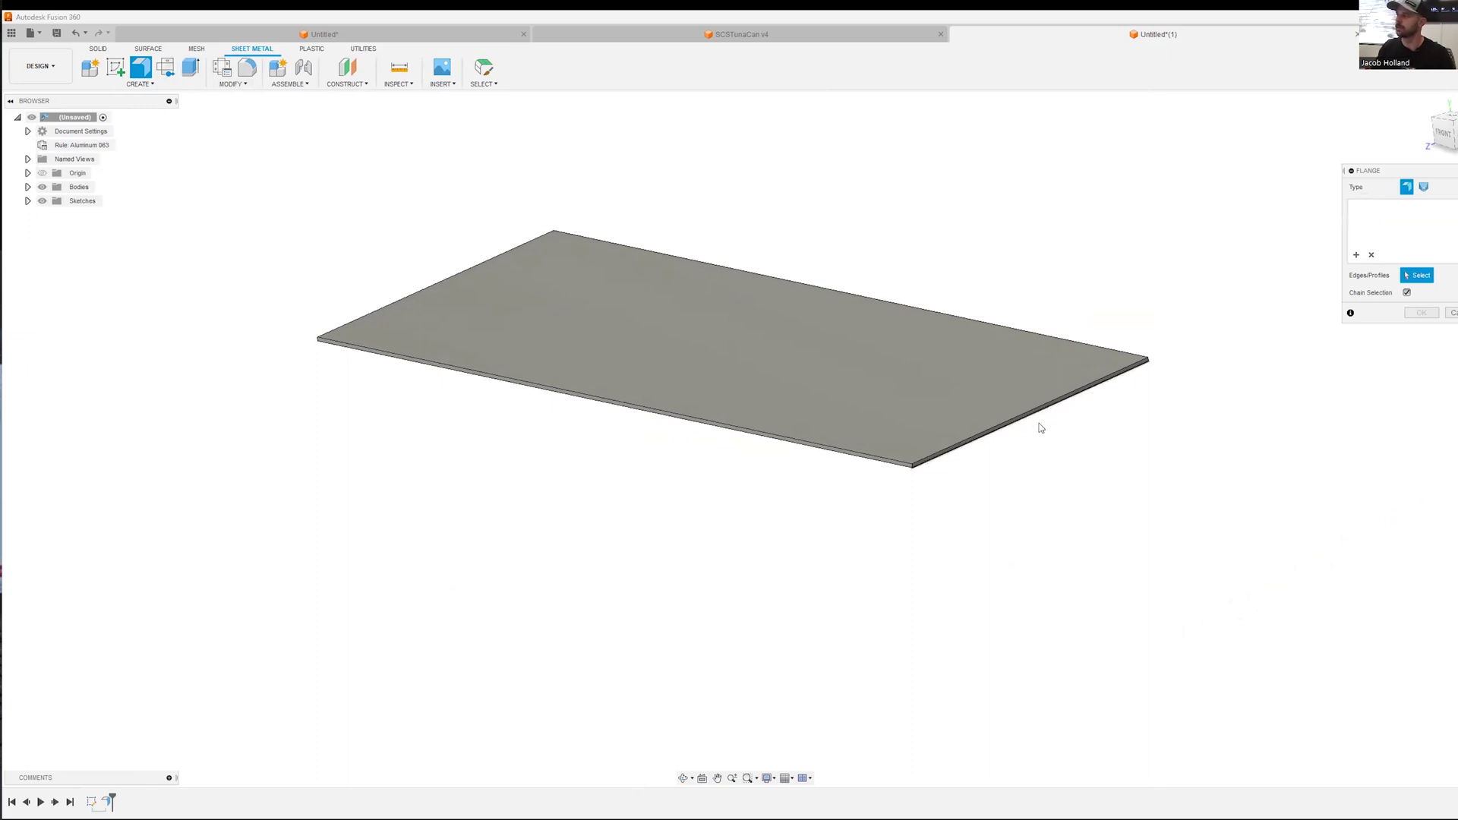
pyautogui.click(1037, 589)
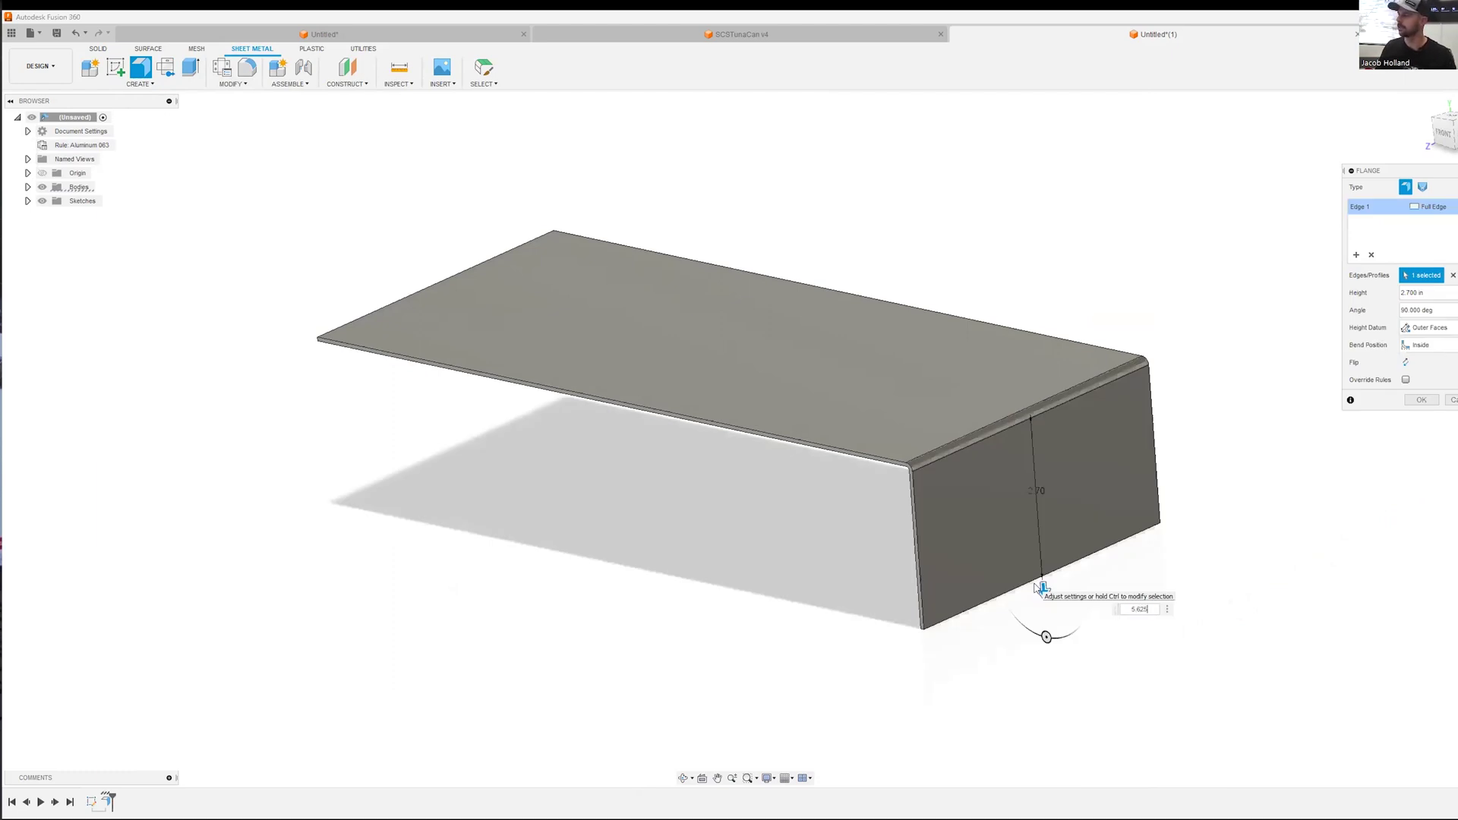
pyautogui.press('Return')
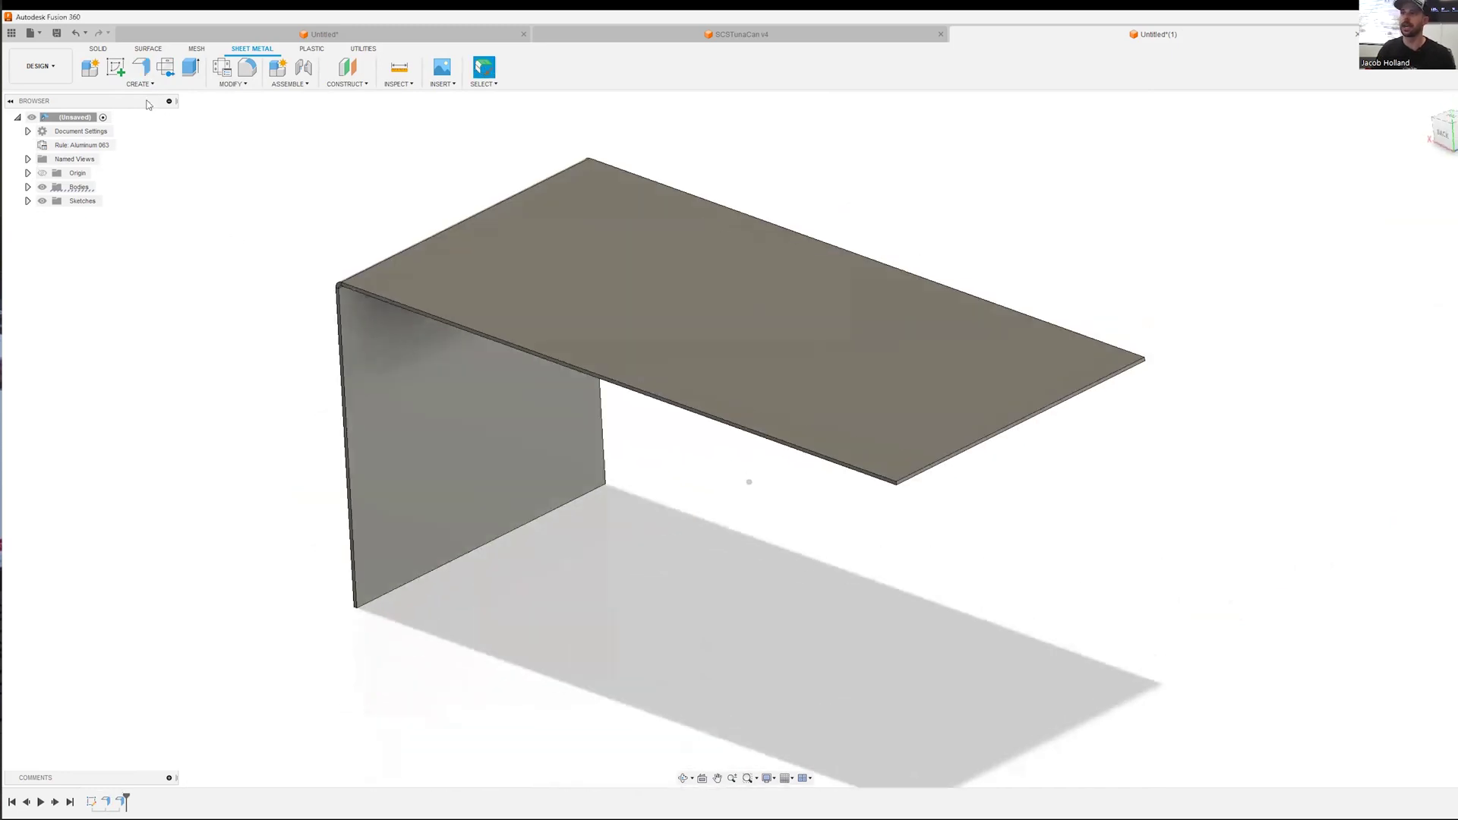
# Step: Add full-edge downward flanges of the same height to one long edge and to the remaining short edge of the plate
pyautogui.click(140, 68)
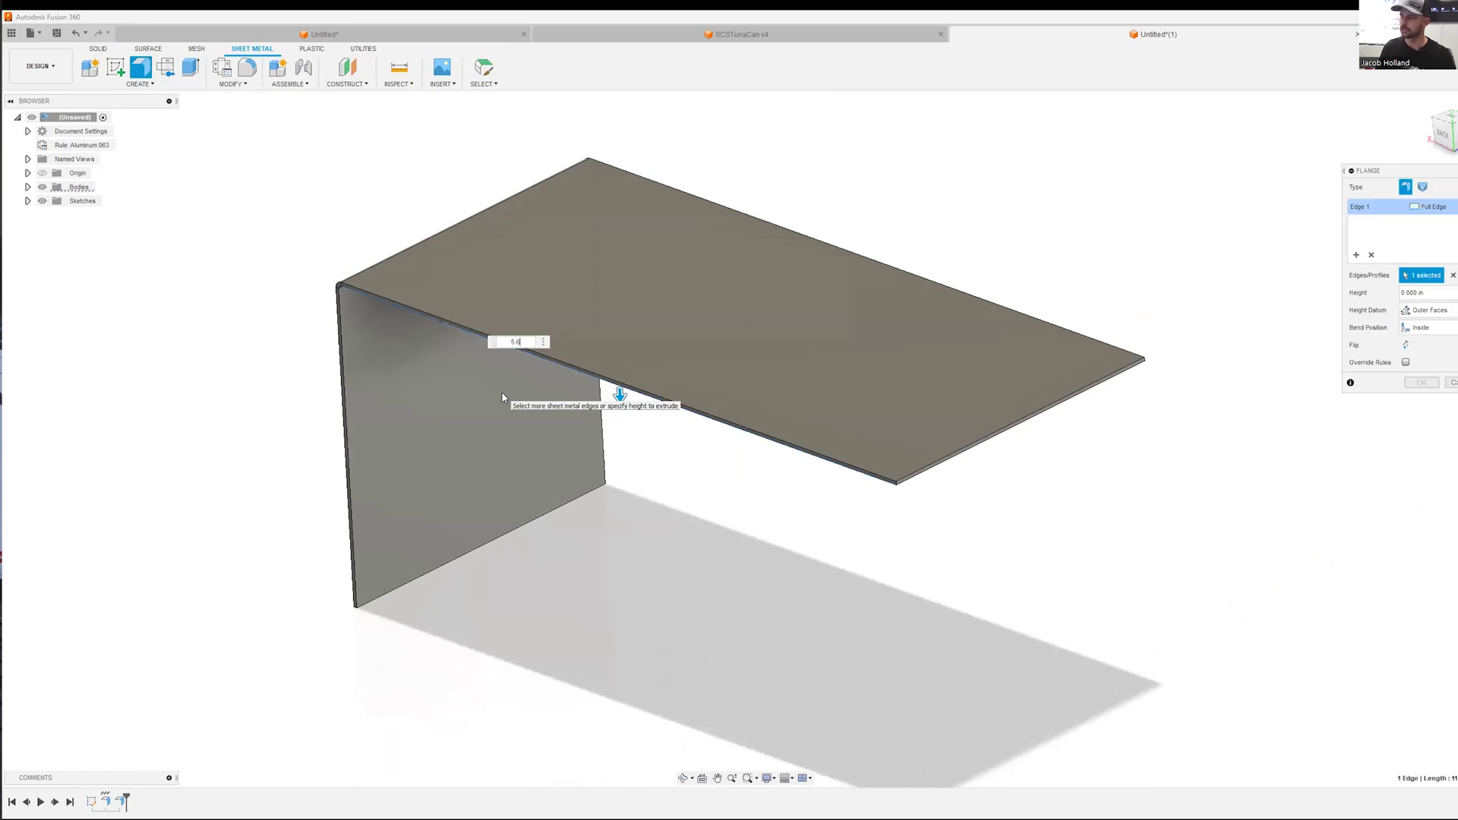
pyautogui.press('Return')
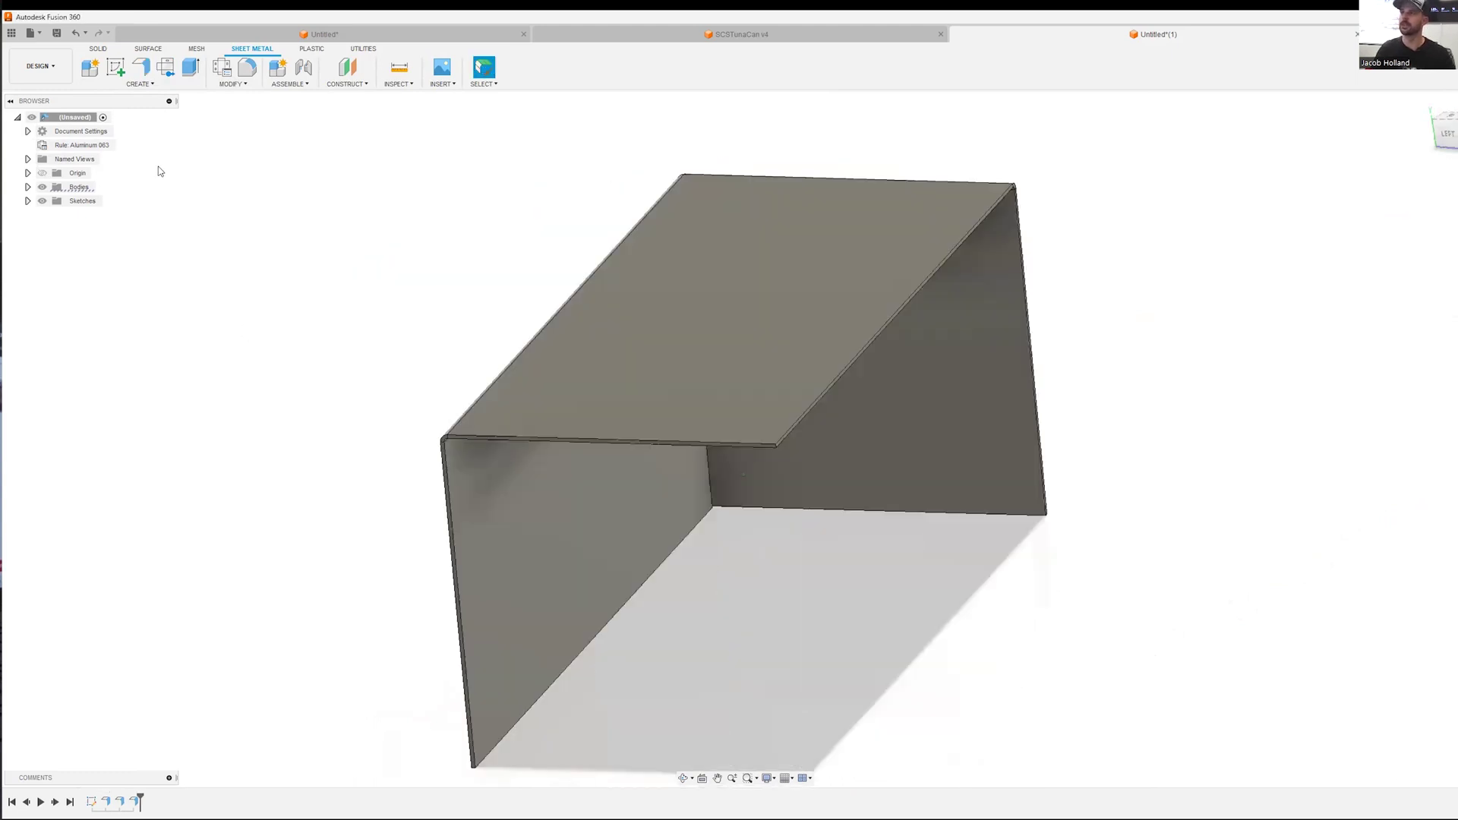
pyautogui.click(149, 66)
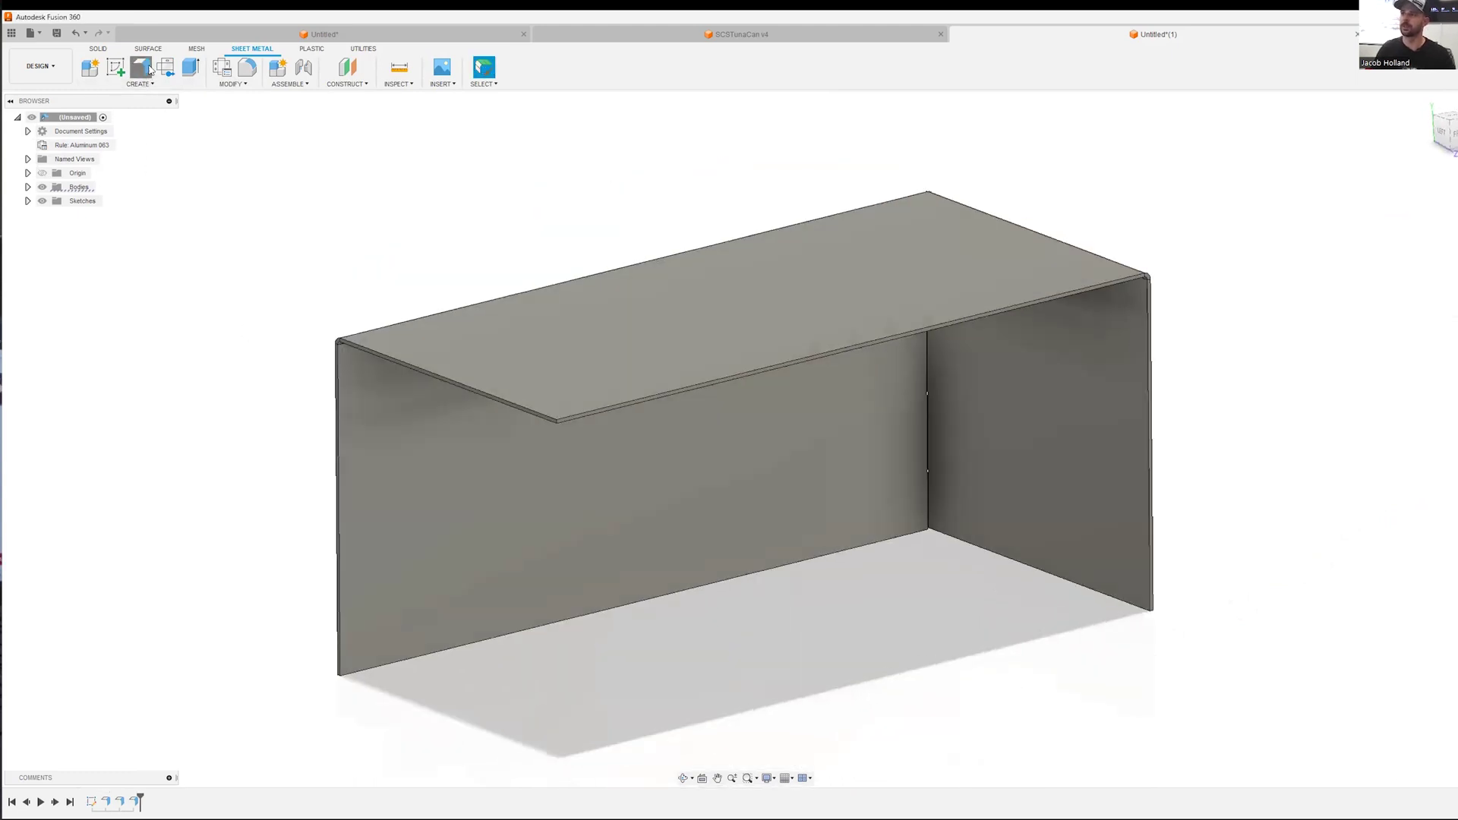
pyautogui.click(550, 422)
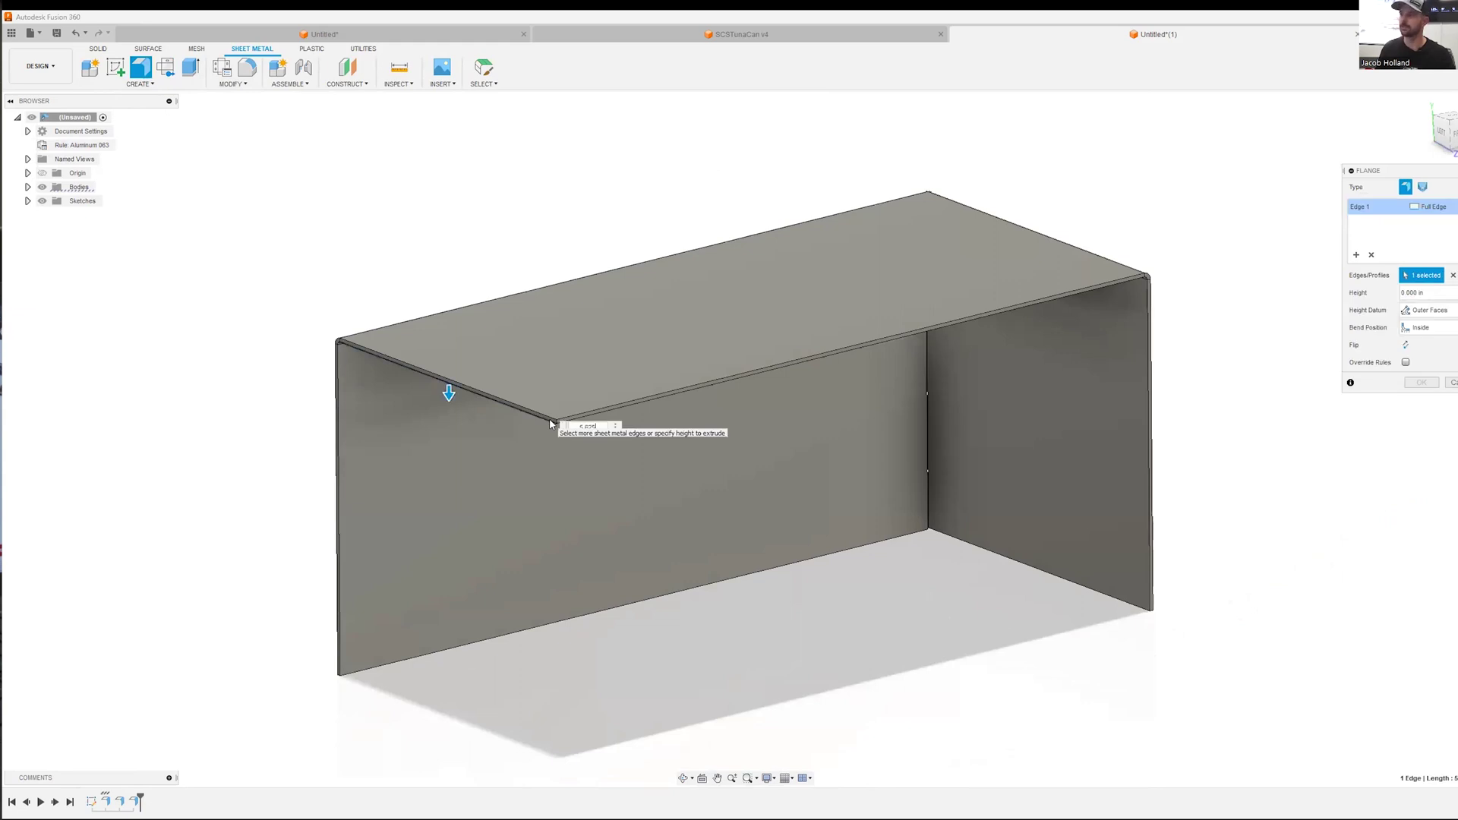
pyautogui.press('Return')
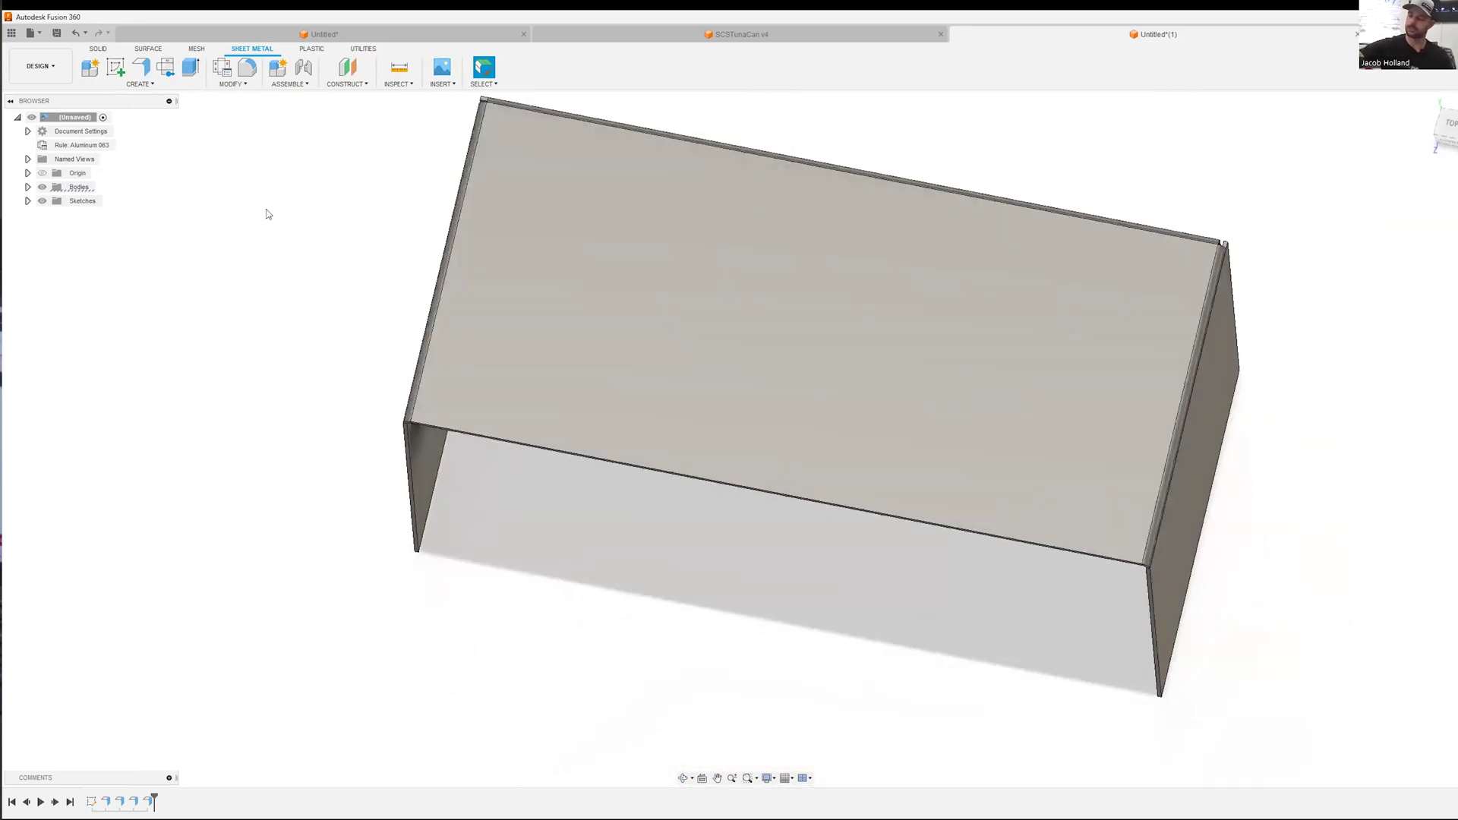
# Step: Sketch a slot centered on the plate's top face with 5 in between its end centers and a 0.350 in end radius
pyautogui.click(115, 67)
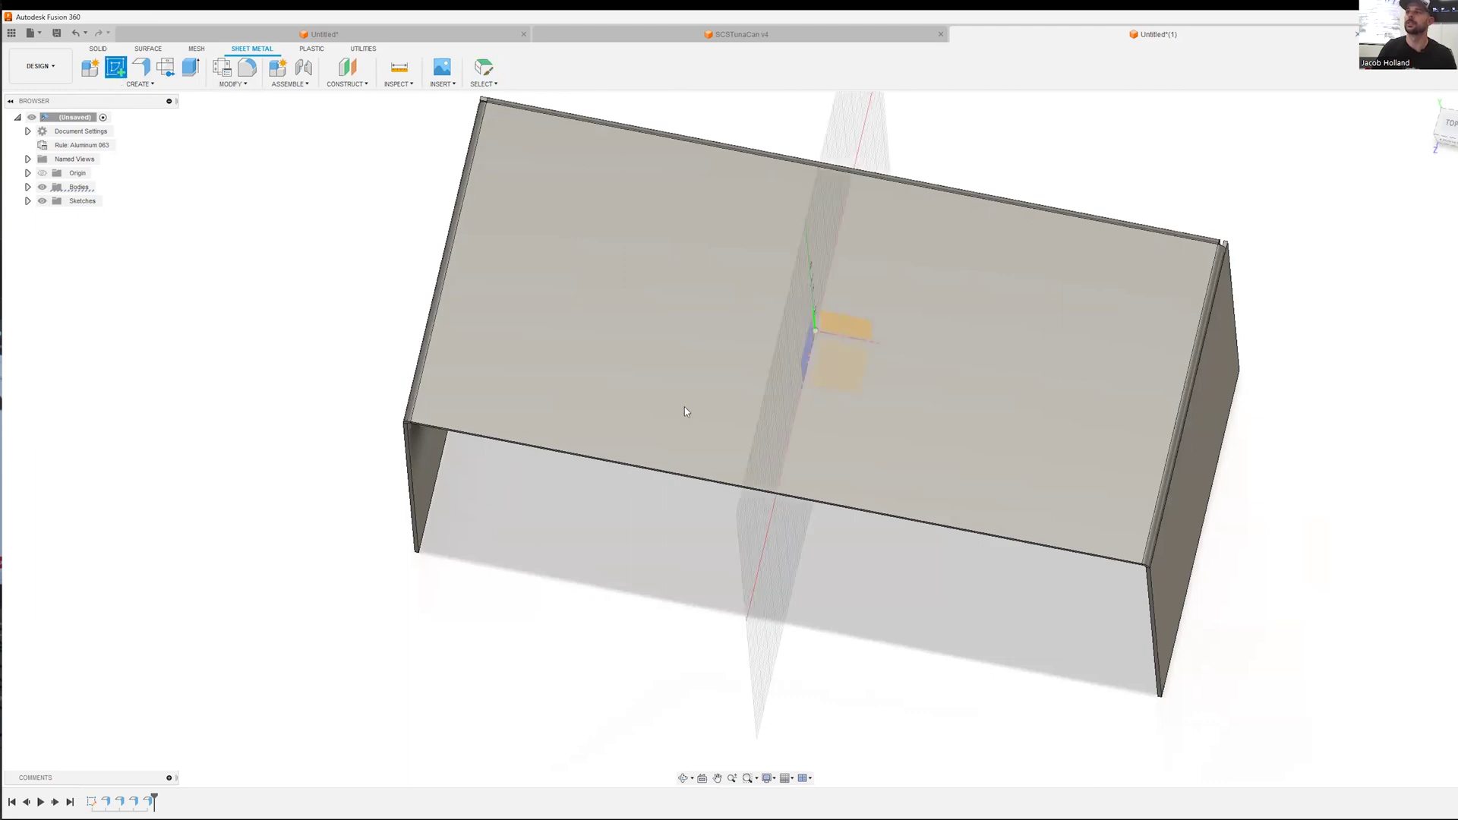
pyautogui.click(770, 388)
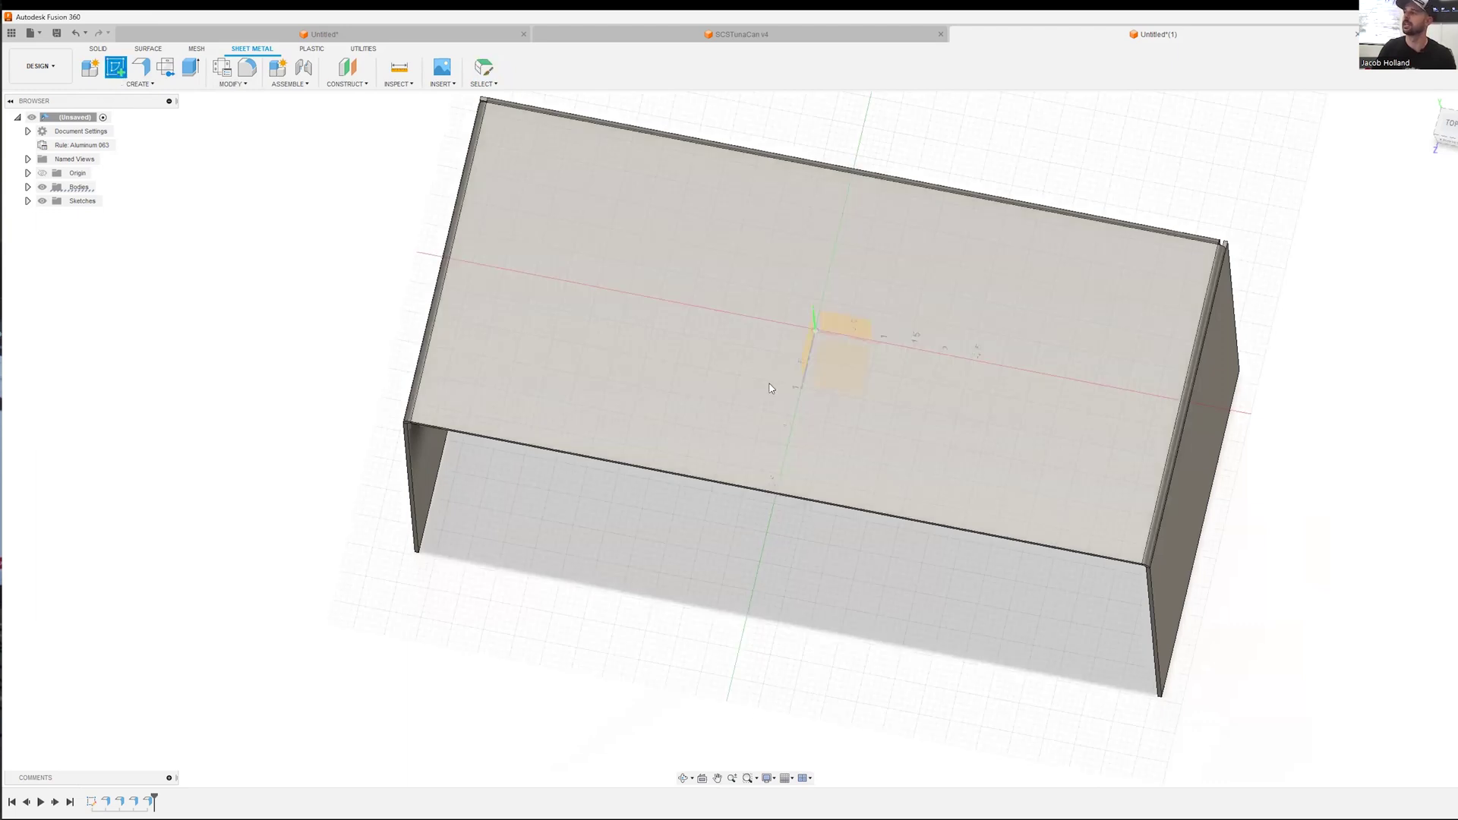
pyautogui.click(174, 86)
pyautogui.moveTo(134, 175)
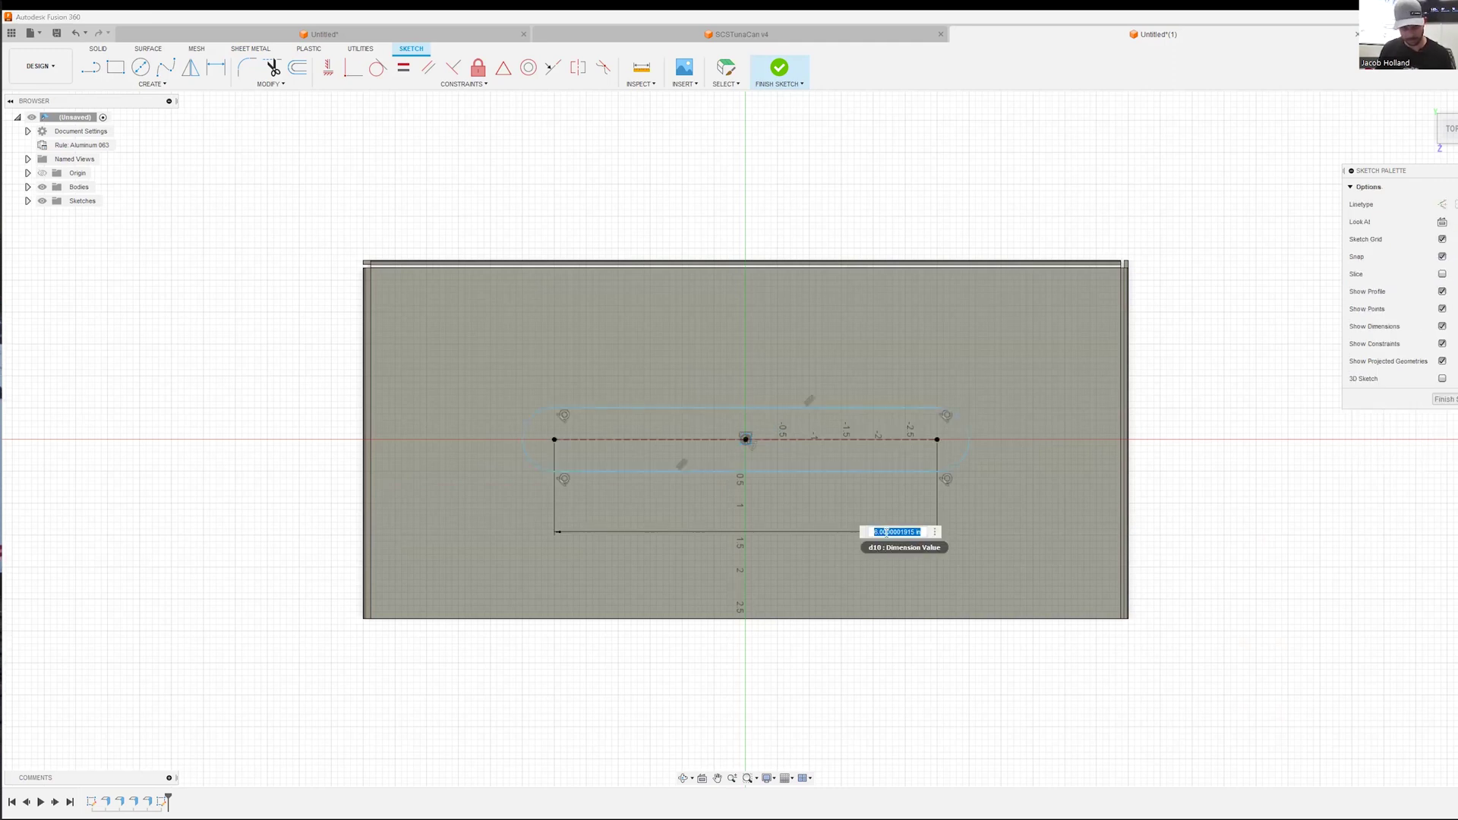
pyautogui.write('5')
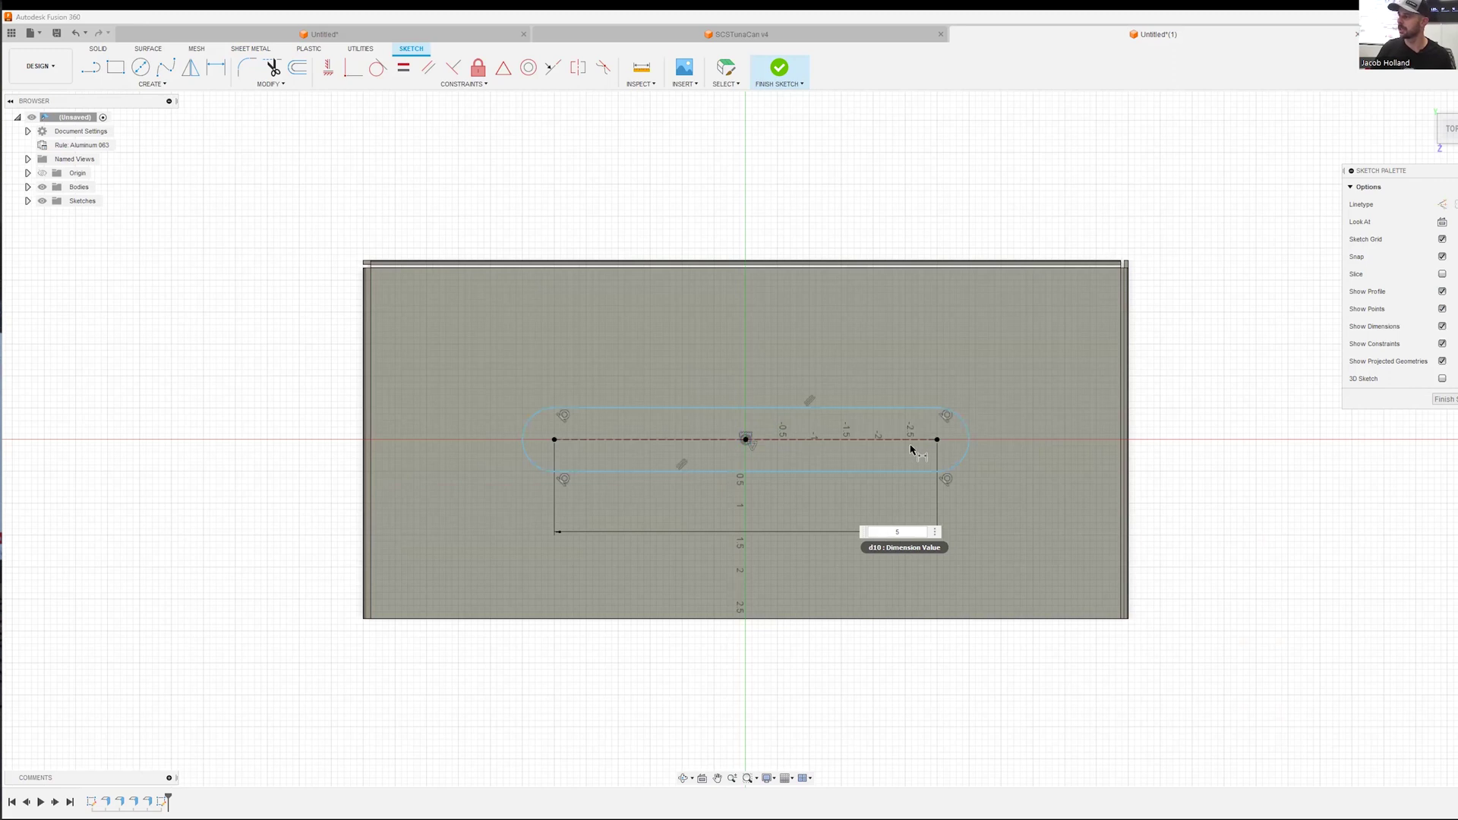
pyautogui.press('Return')
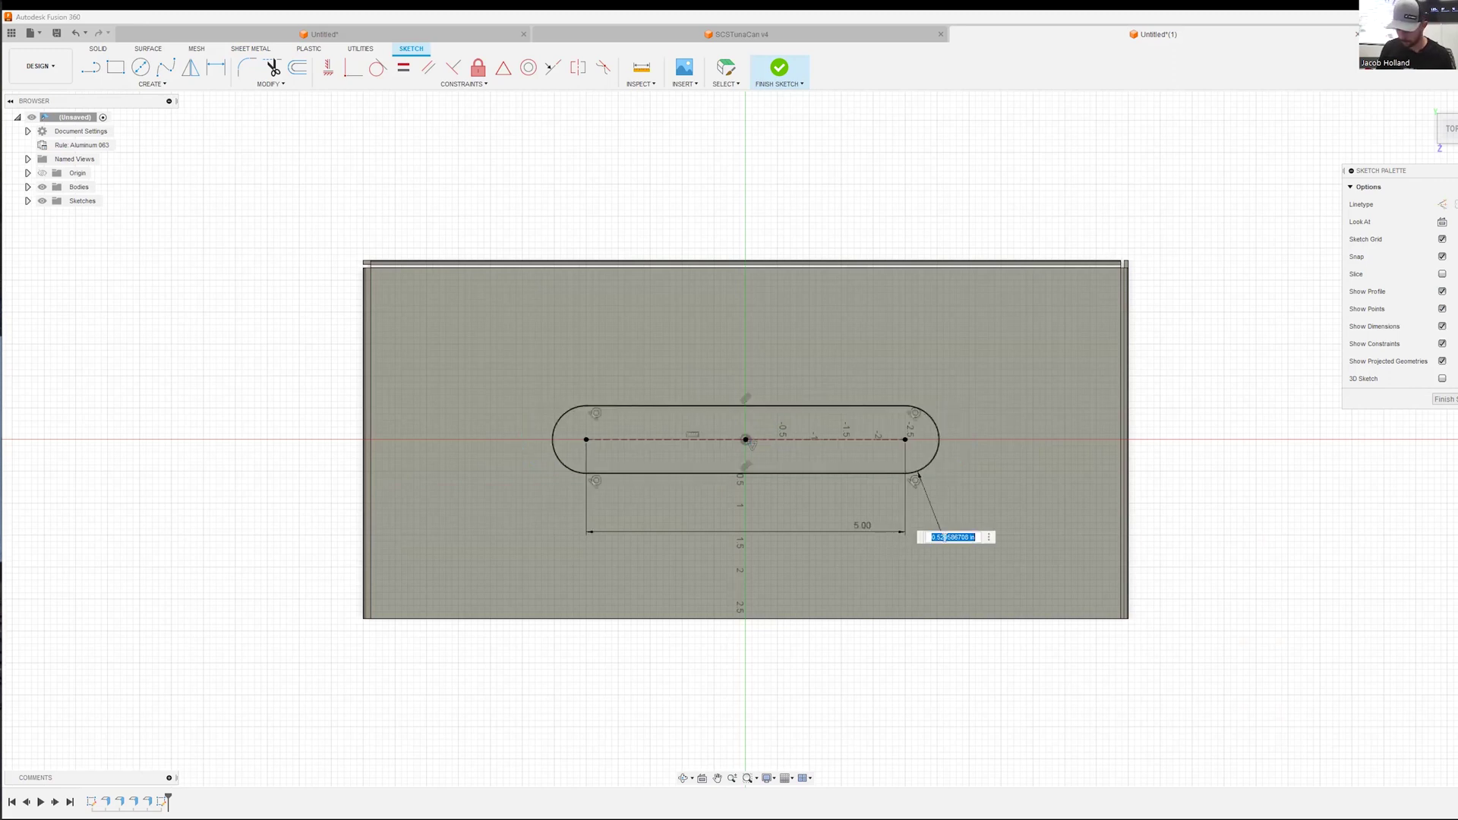
pyautogui.write('1')
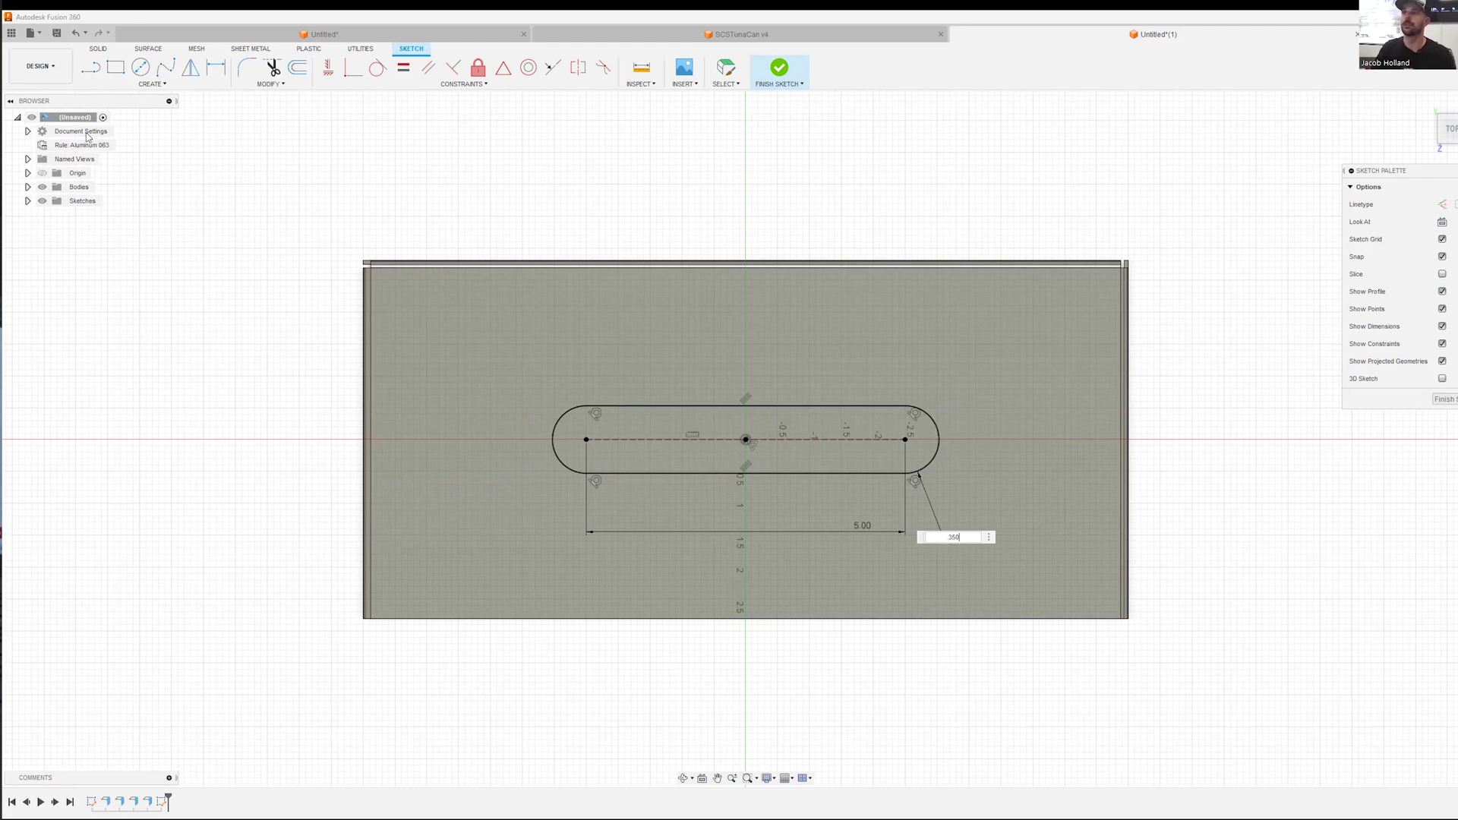
pyautogui.press('Return')
# Step: Extrude the slot profile downward as a cut through the top plate
pyautogui.click(99, 49)
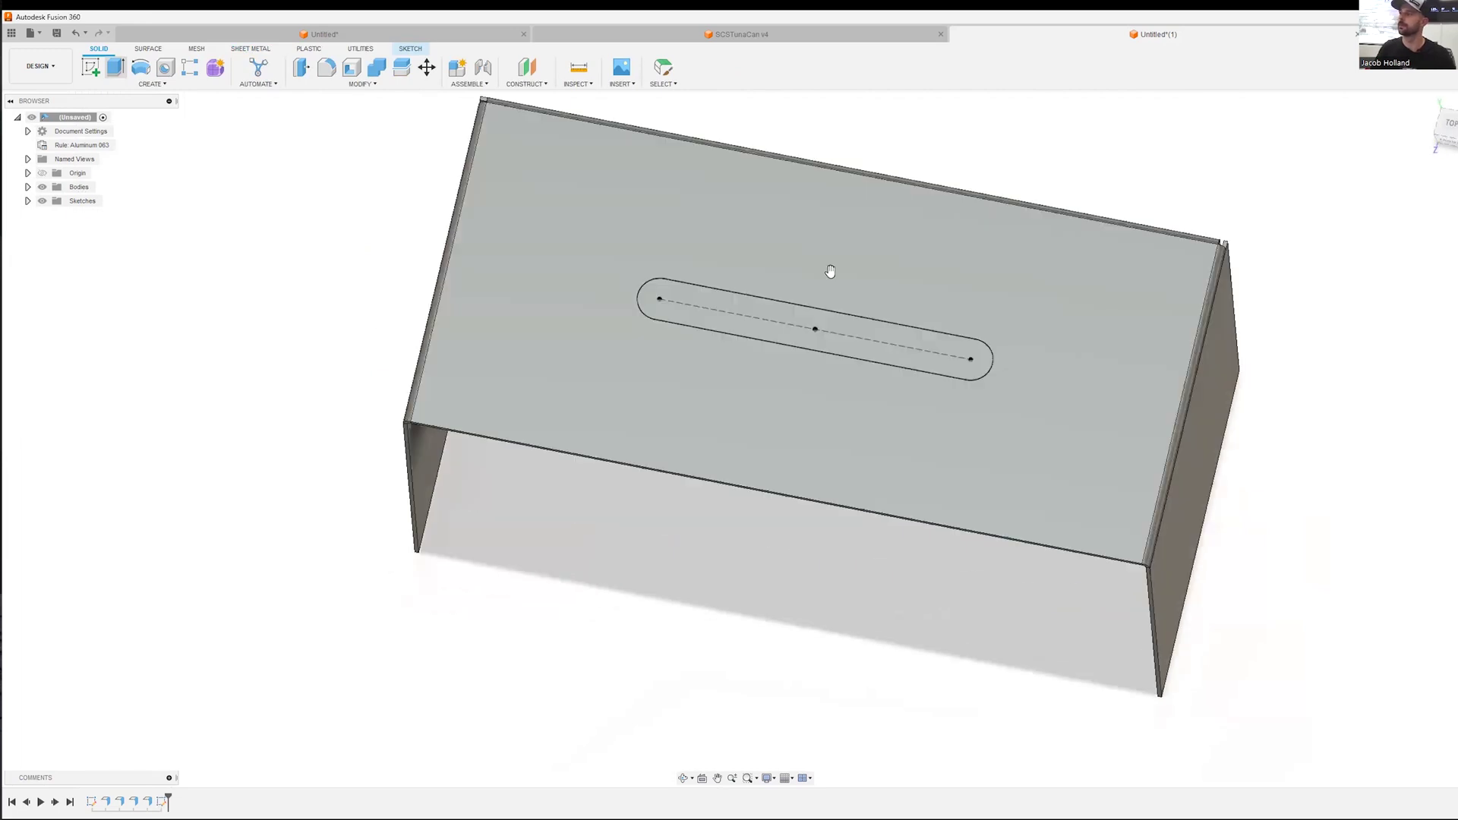
pyautogui.press('e')
pyautogui.moveTo(845, 258); pyautogui.dragTo(846, 317)
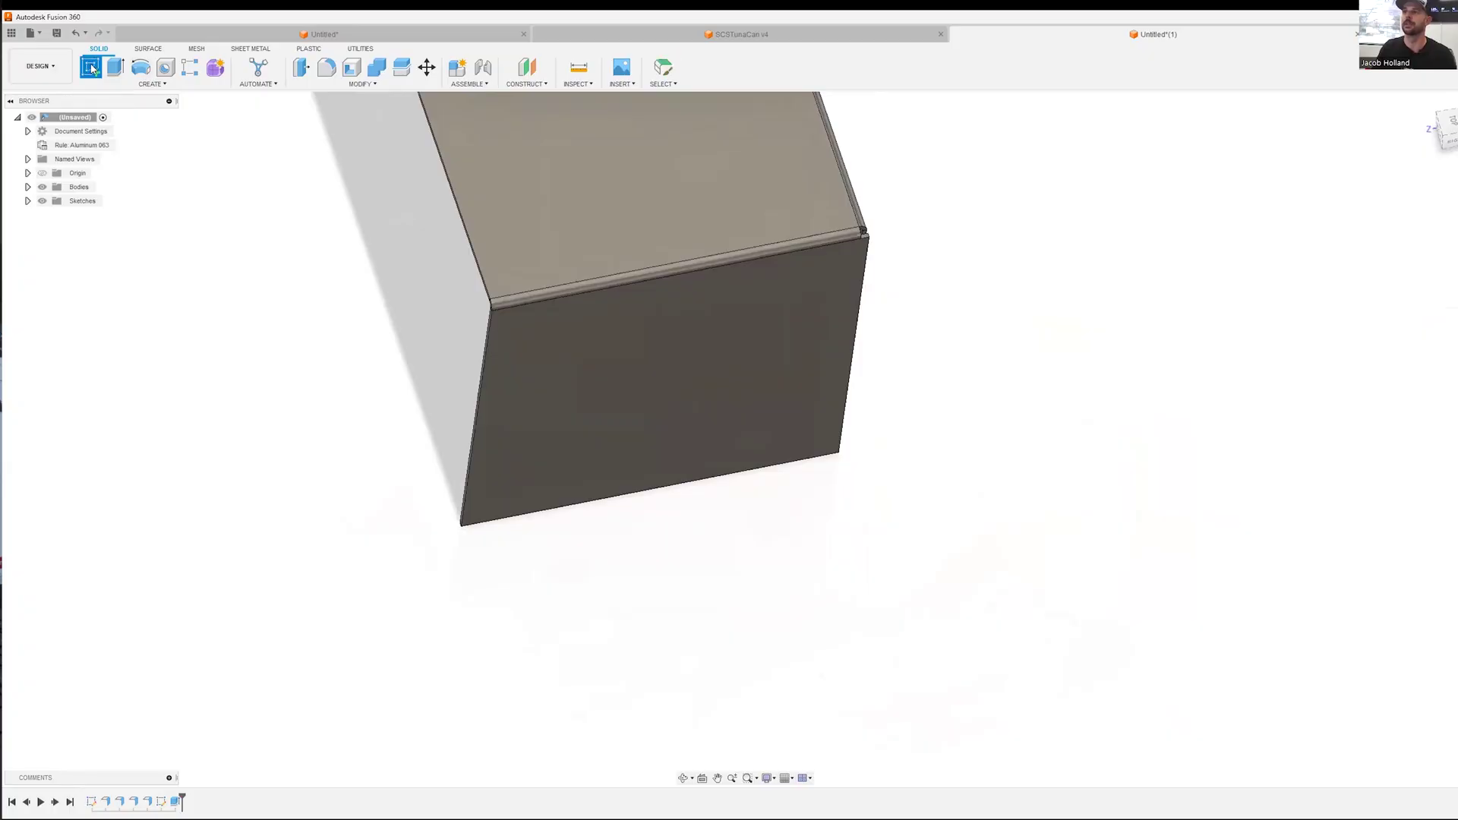
# Step: Set up a 1 in high outward flange on the lower edge of the short end wall
pyautogui.click(251, 49)
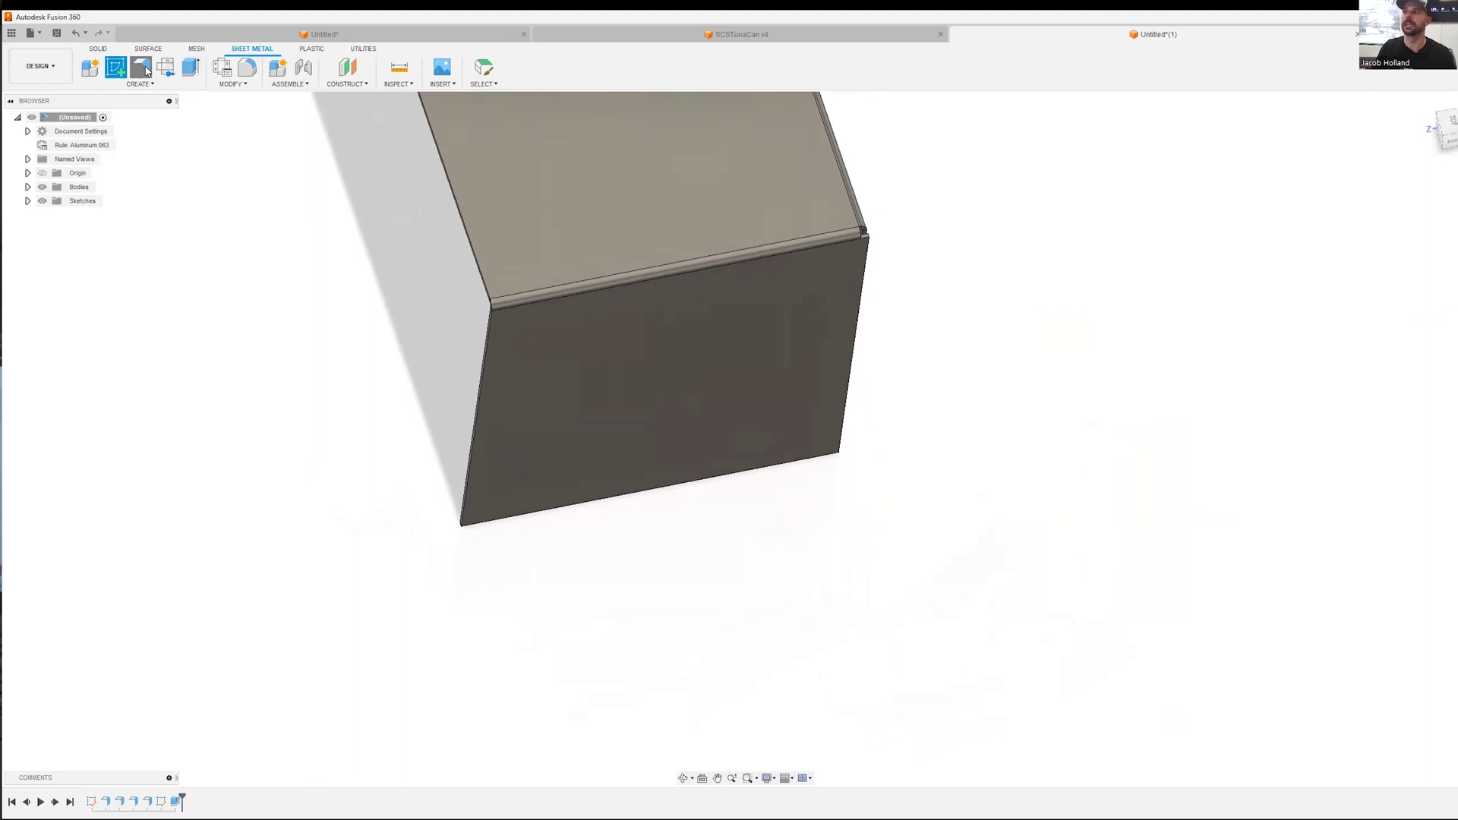
pyautogui.click(637, 499)
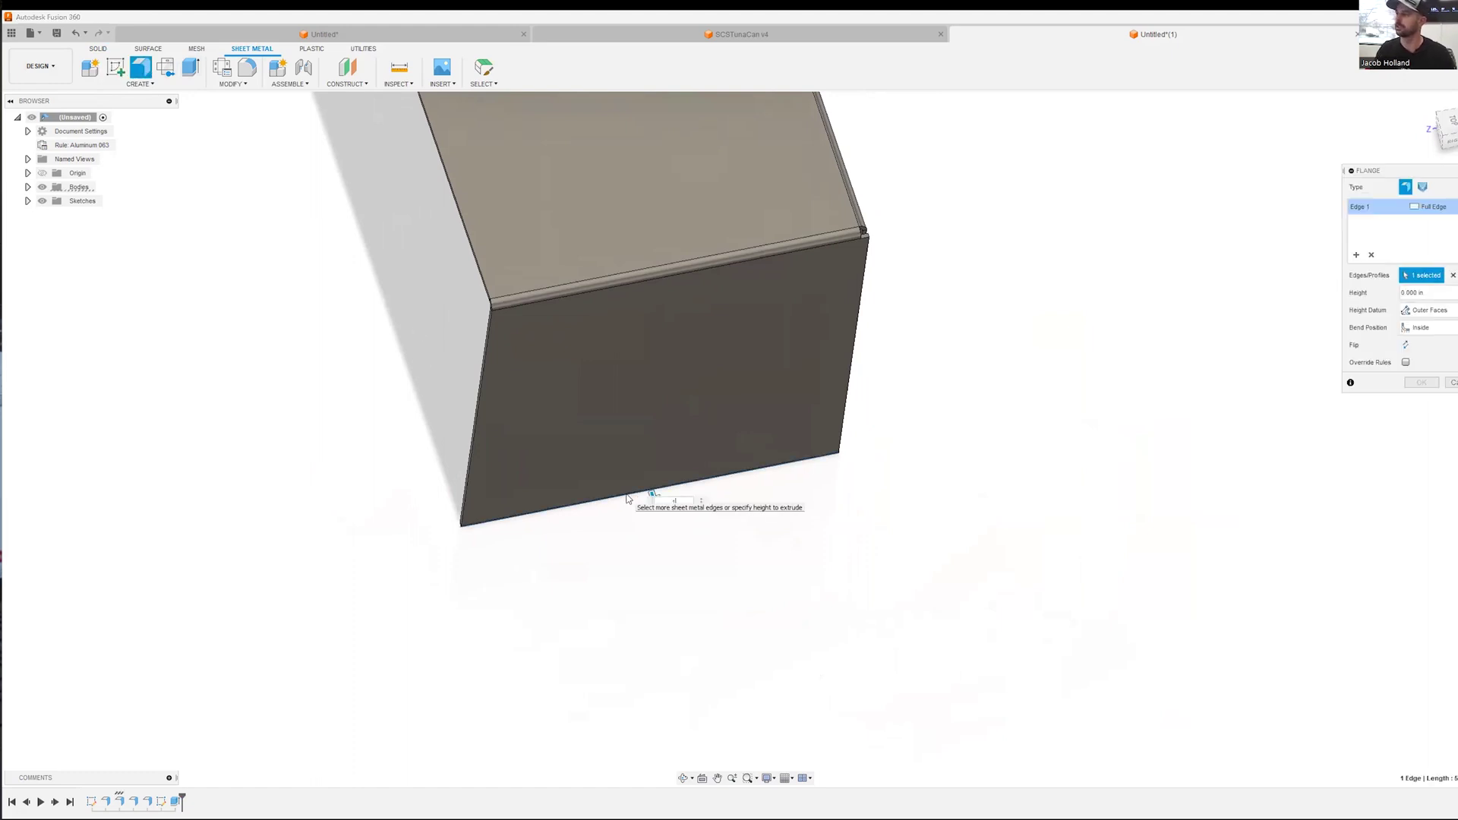
pyautogui.write('1')
# Step: Try limiting the flange width with Two Offsets, pulling the first offset in to about -2.3 in
pyautogui.click(1434, 207)
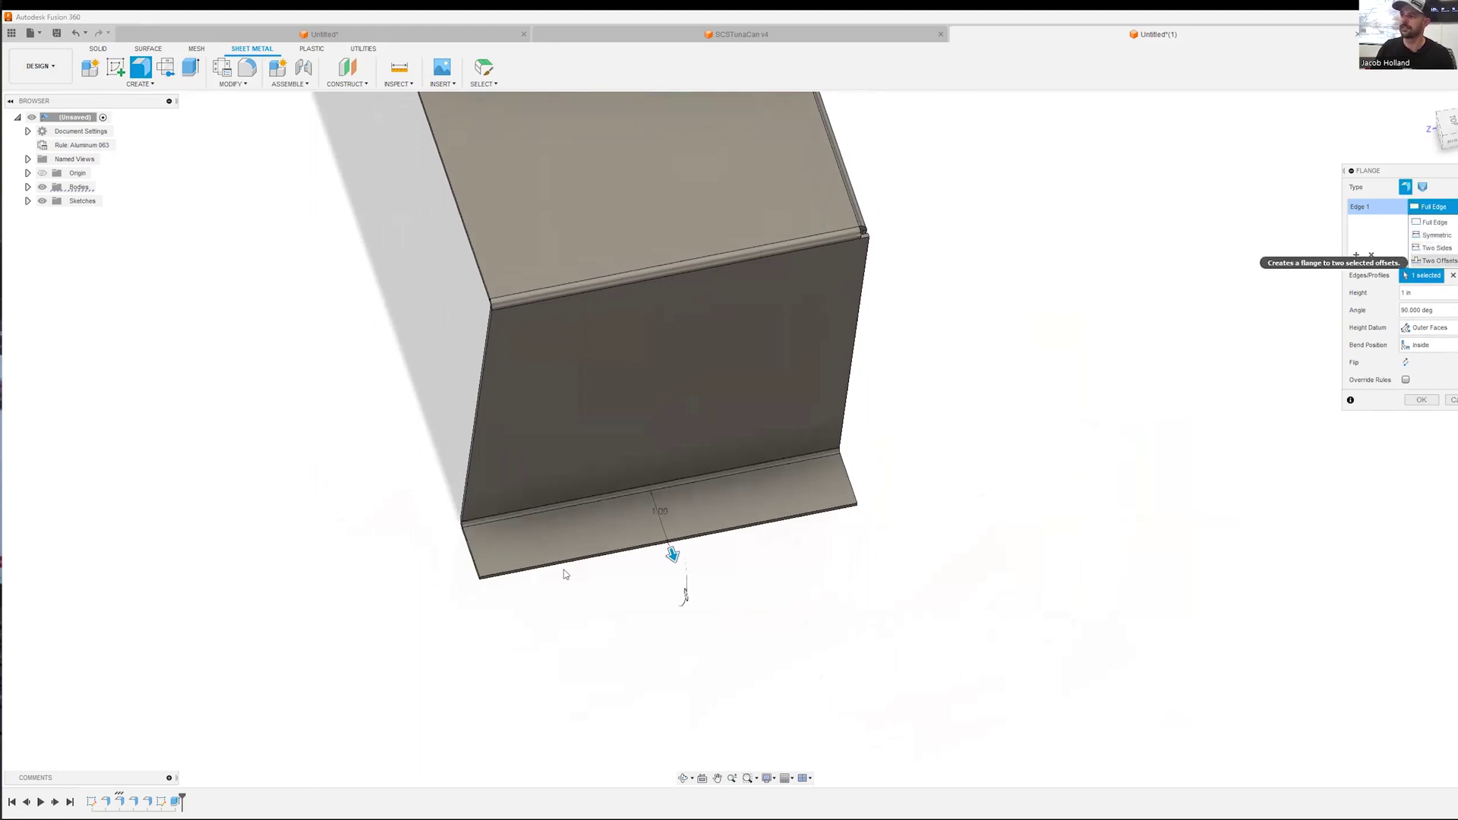
pyautogui.click(1439, 261)
pyautogui.moveTo(449, 530); pyautogui.dragTo(603, 501)
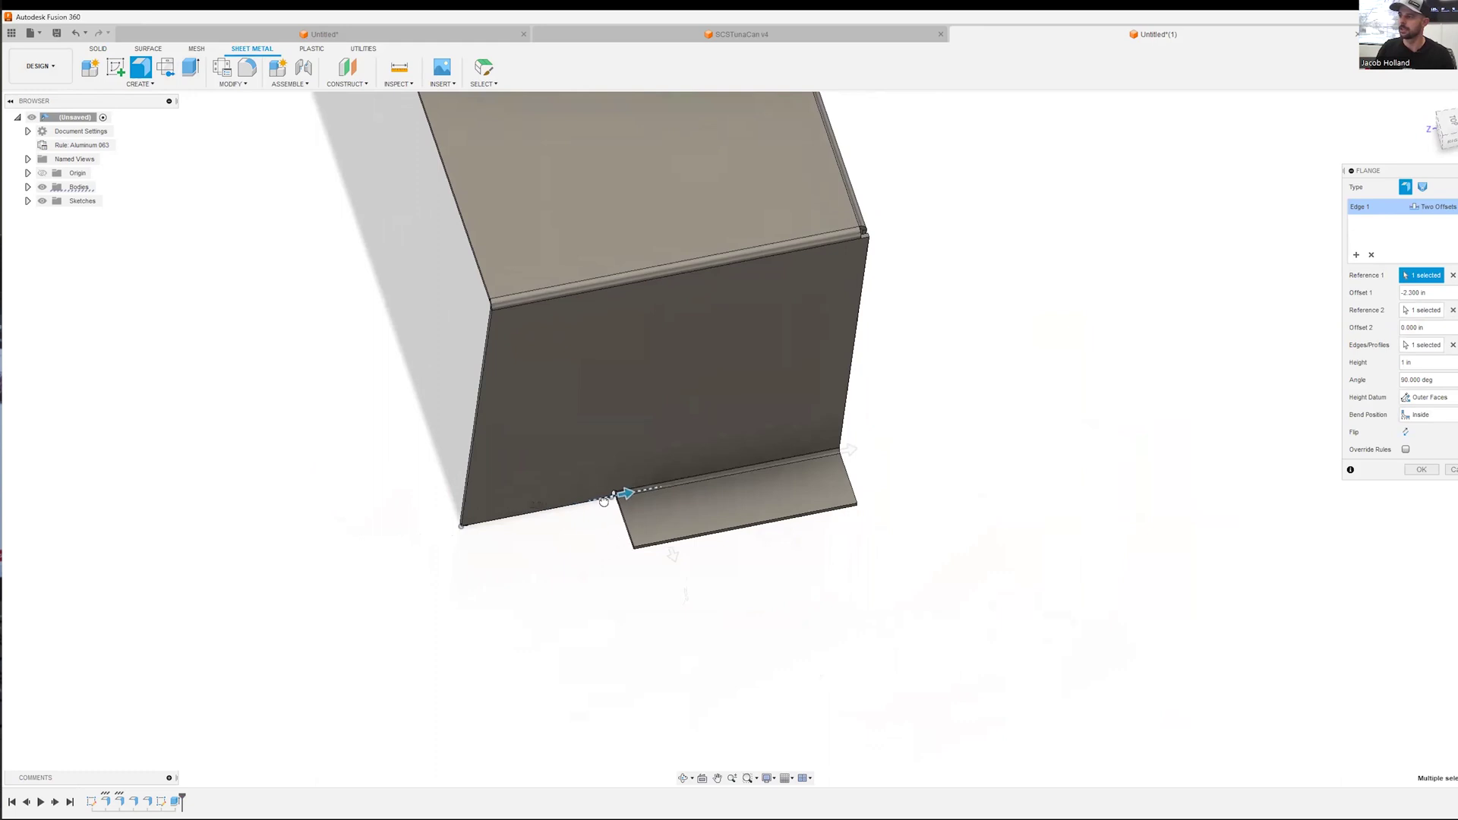
# Step: Narrow the flange to a centered tab using Two Sides with both distances at 0.5 in, and finish it
pyautogui.click(1435, 207)
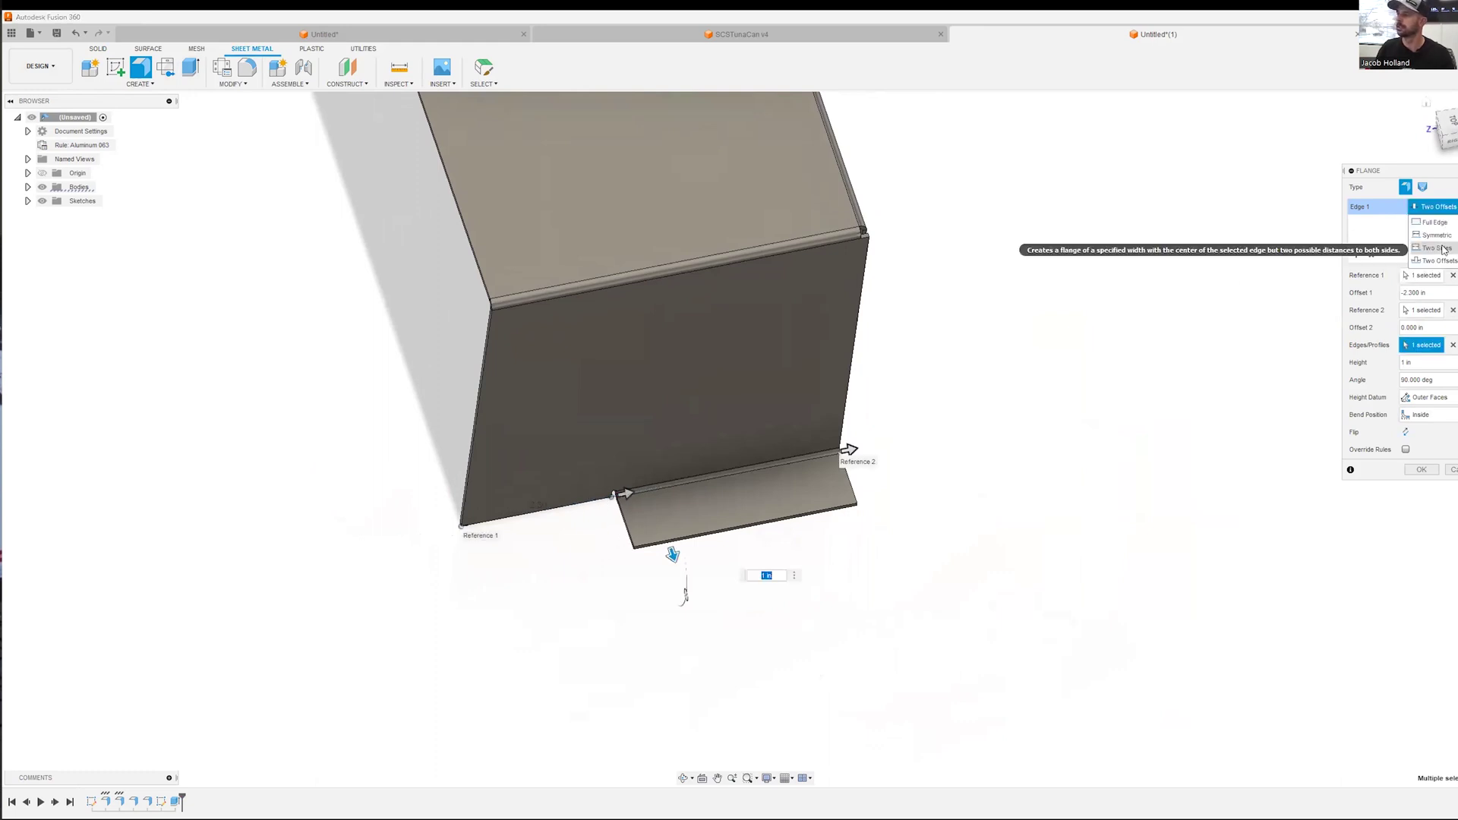
pyautogui.click(1437, 247)
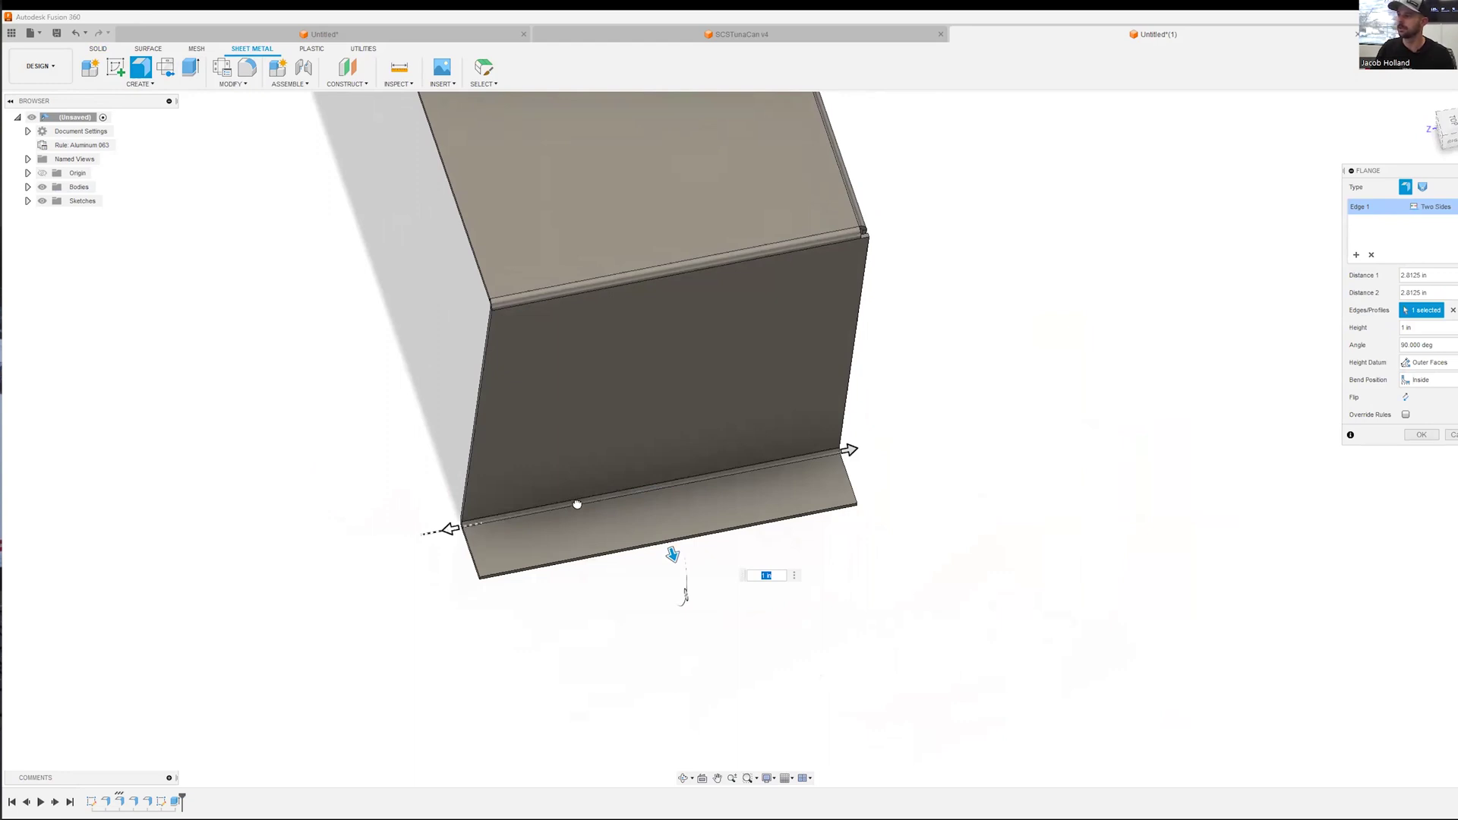
pyautogui.moveTo(578, 505); pyautogui.dragTo(605, 495)
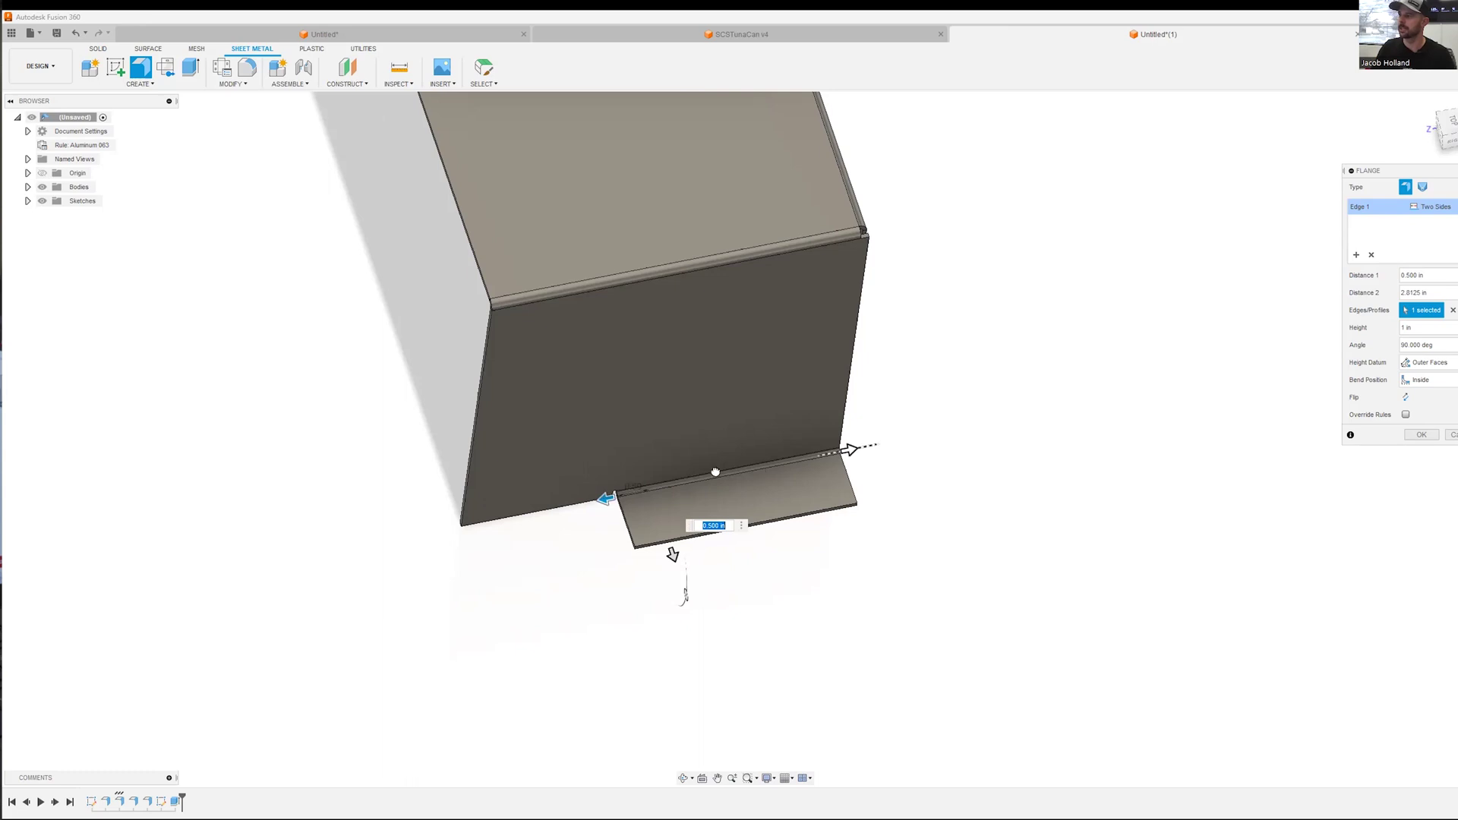
pyautogui.moveTo(698, 475); pyautogui.dragTo(693, 480)
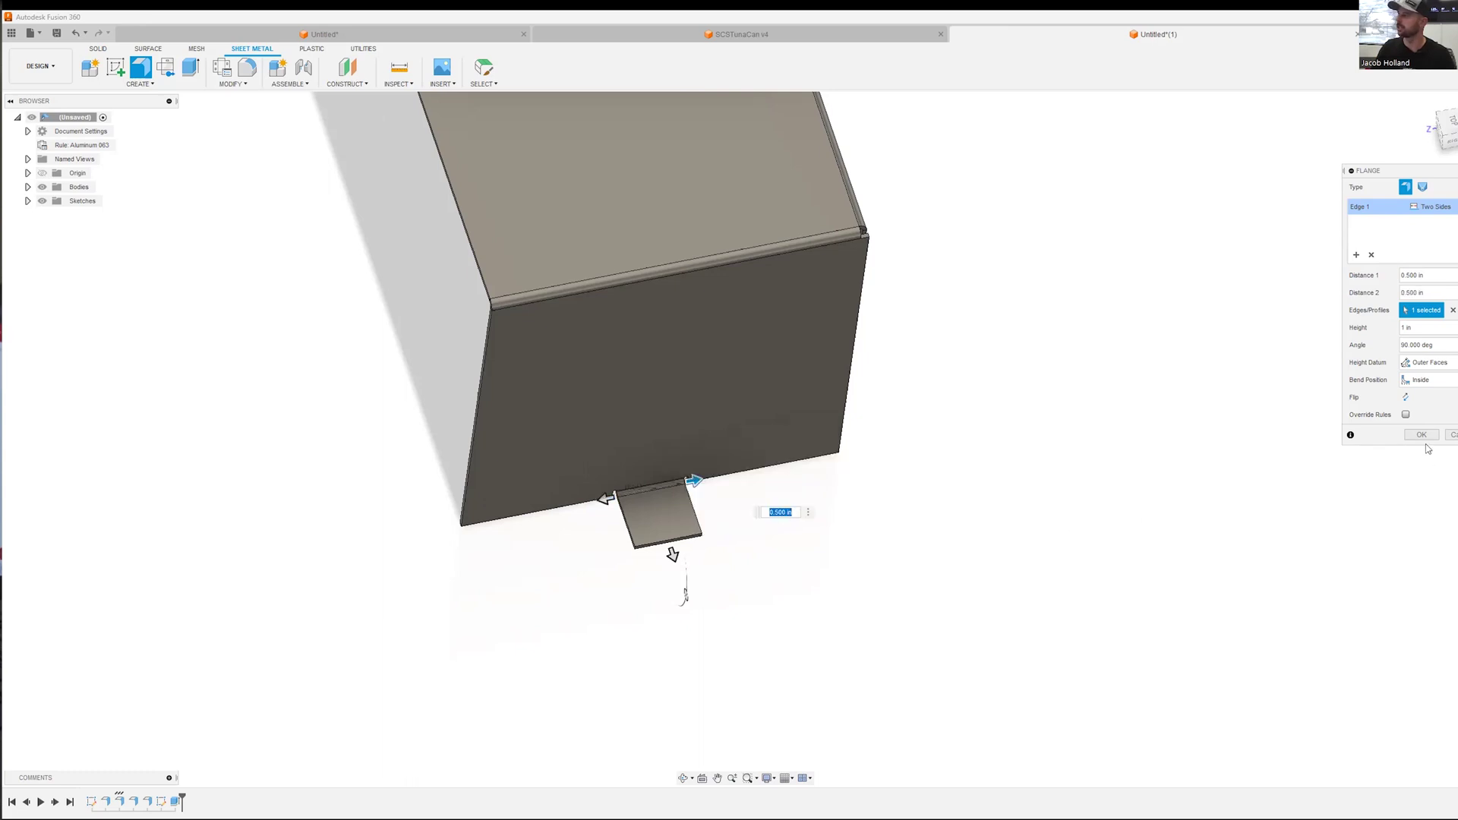
pyautogui.press('Return')
pyautogui.keyDown('shift'); pyautogui.moveTo(533, 668); pyautogui.dragTo(589, 524, button='middle'); pyautogui.keyUp('shift')
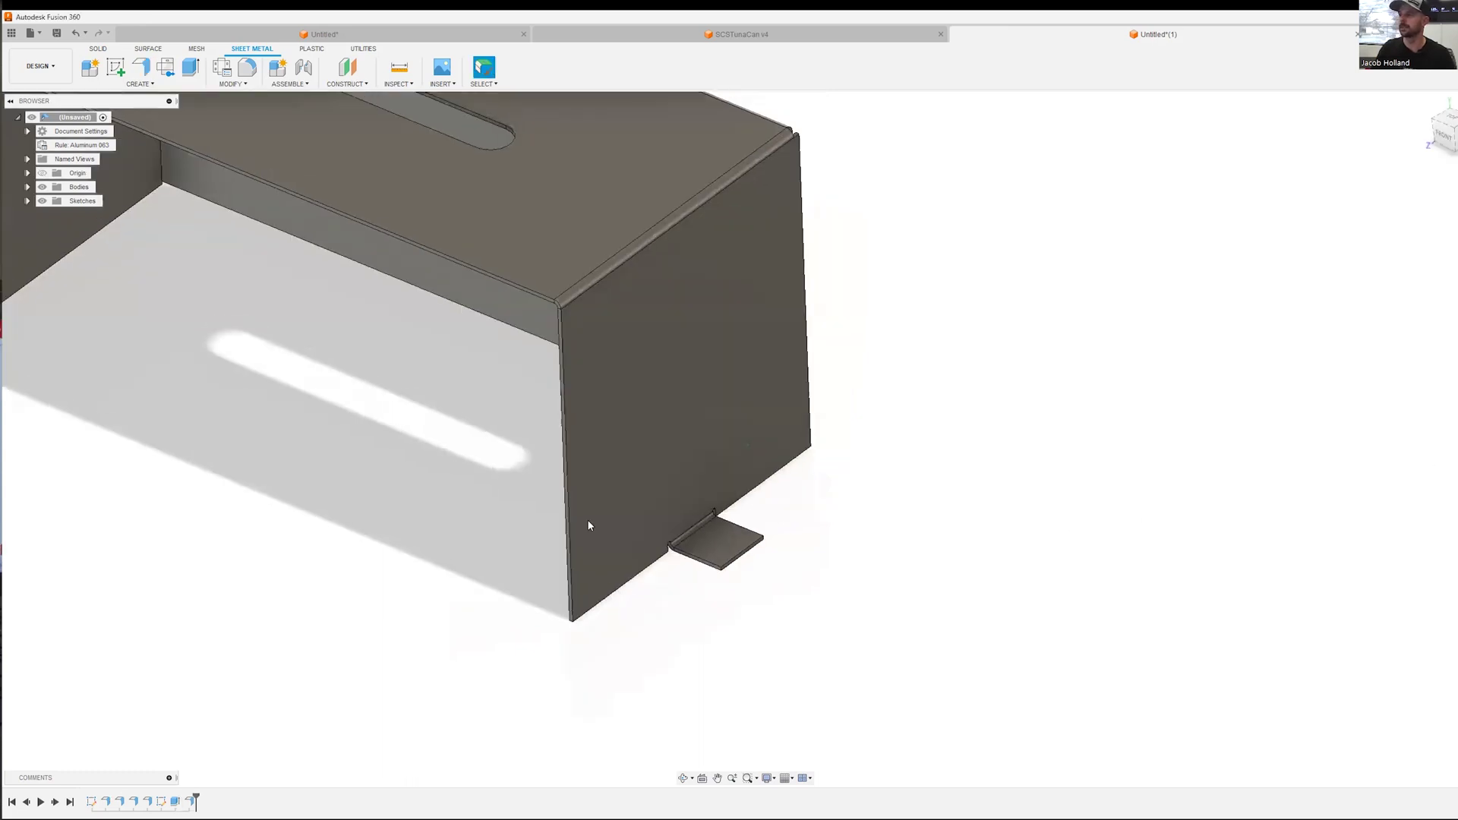
# Step: Create a sketch on the mounting tab's upper face and draw a diagonal line between its opposite corners
pyautogui.scroll(-3, 485, 221)
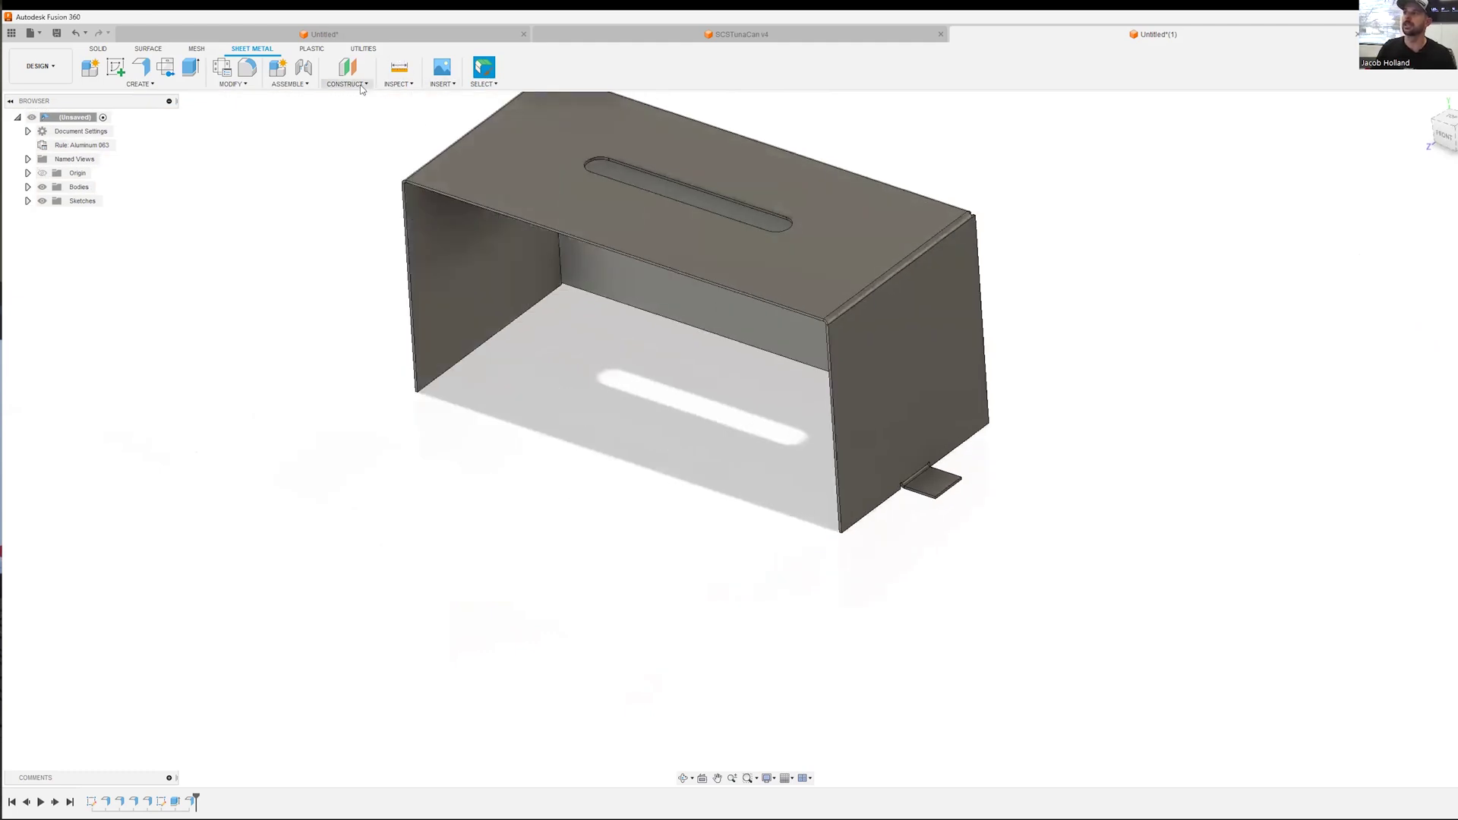
pyautogui.click(346, 83)
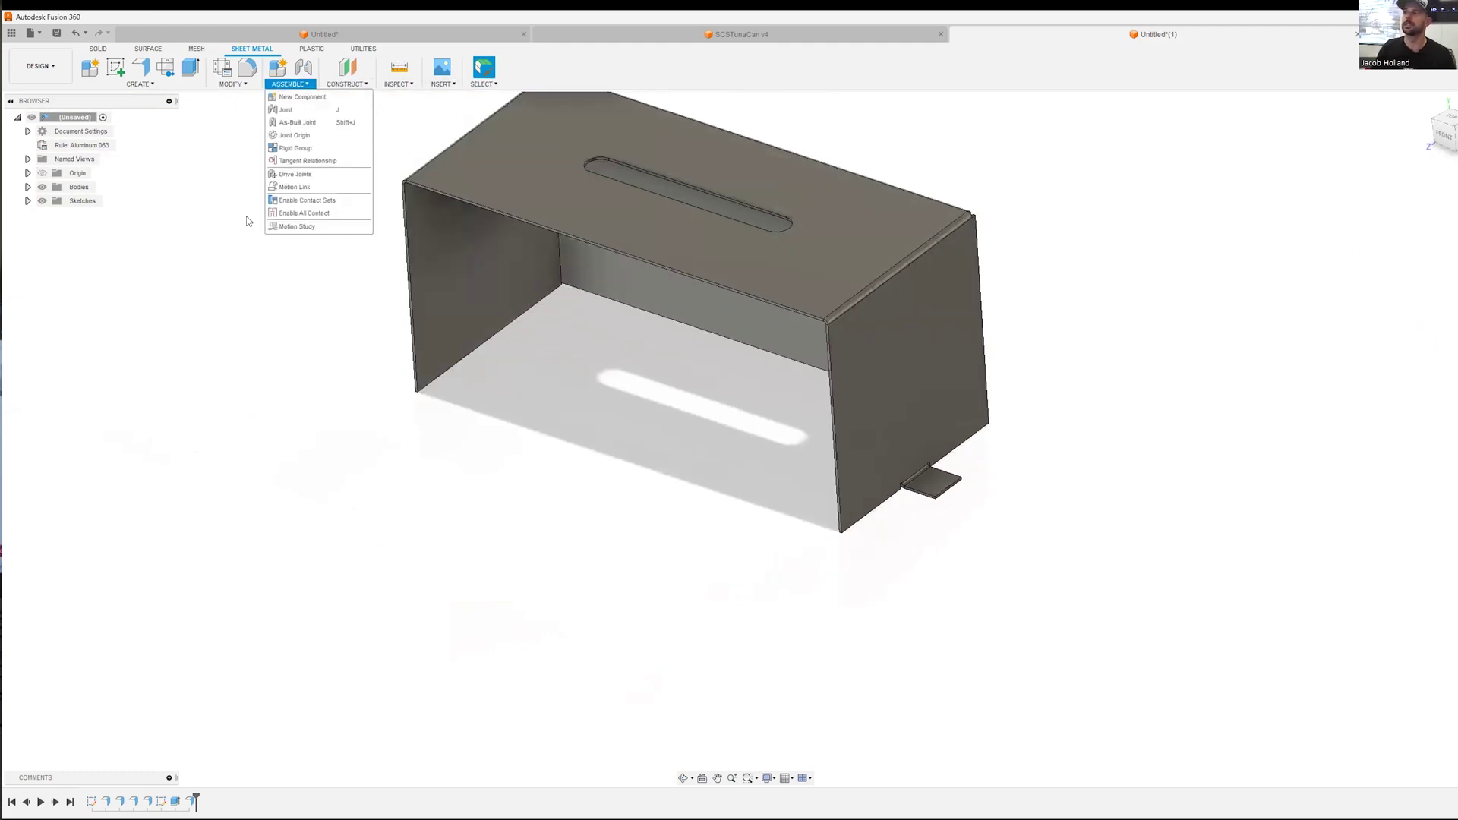
pyautogui.click(201, 125)
pyautogui.click(171, 85)
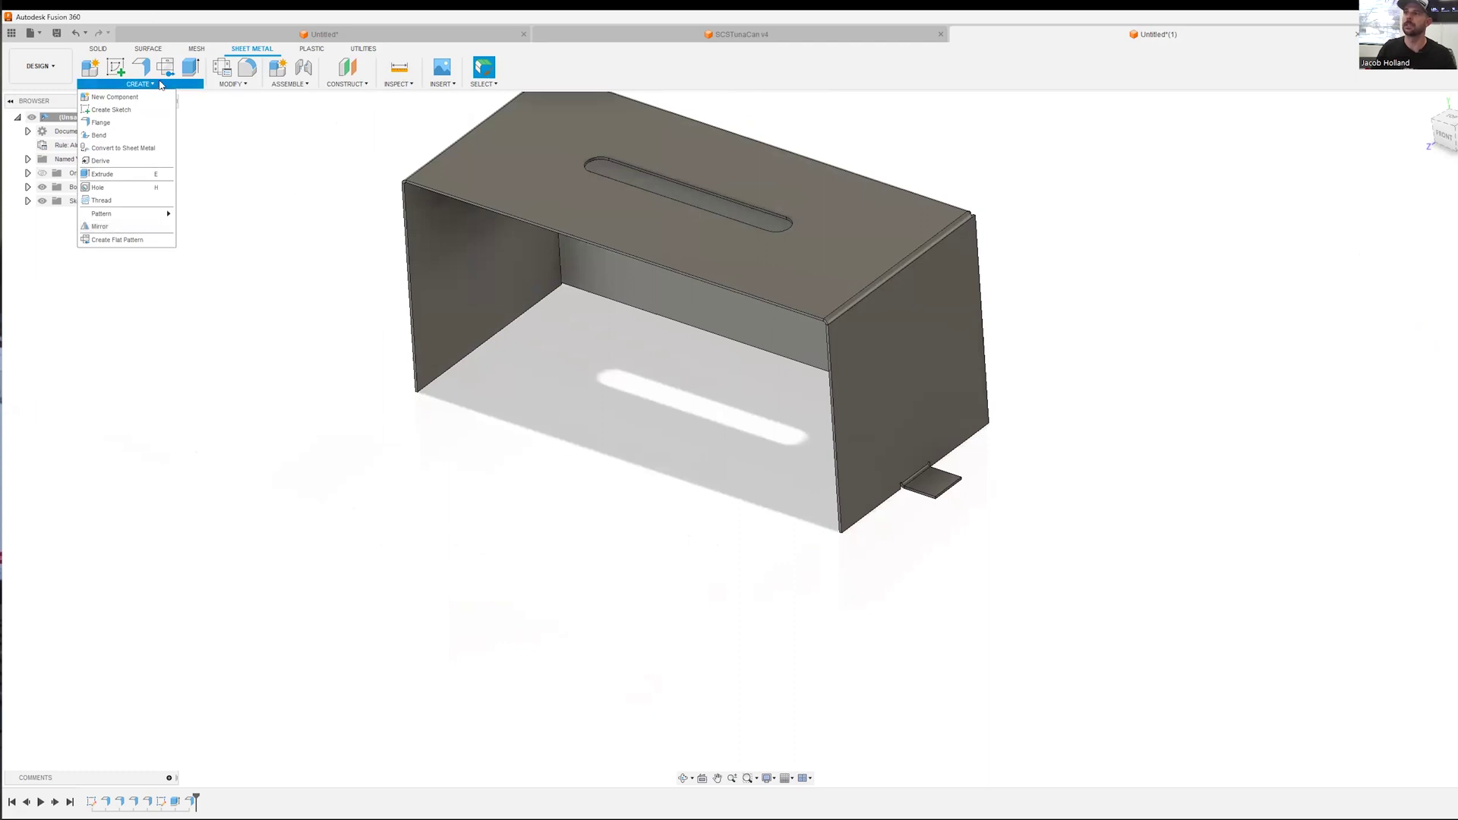
pyautogui.click(111, 109)
pyautogui.click(873, 501)
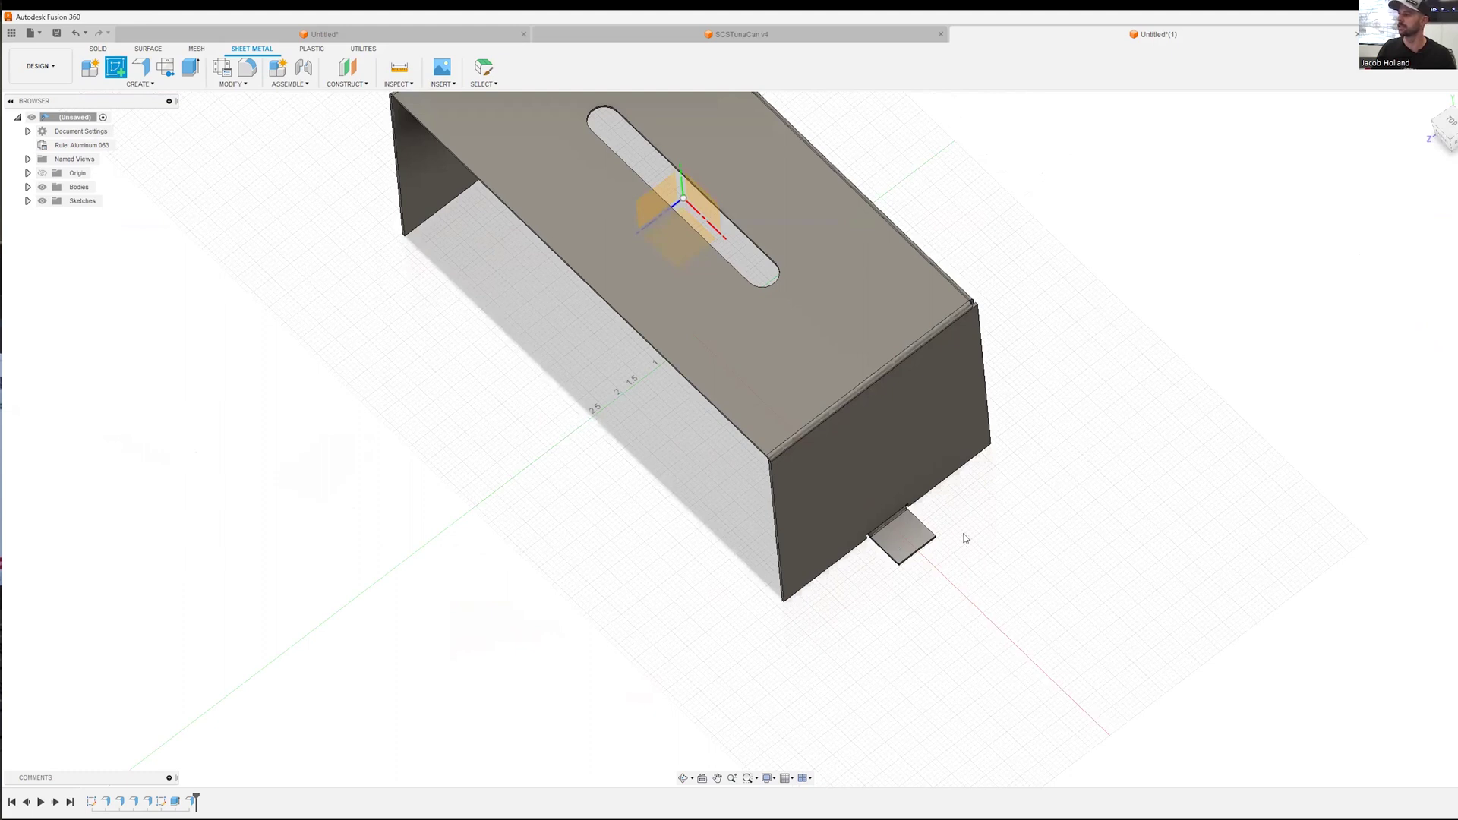
pyautogui.click(959, 405)
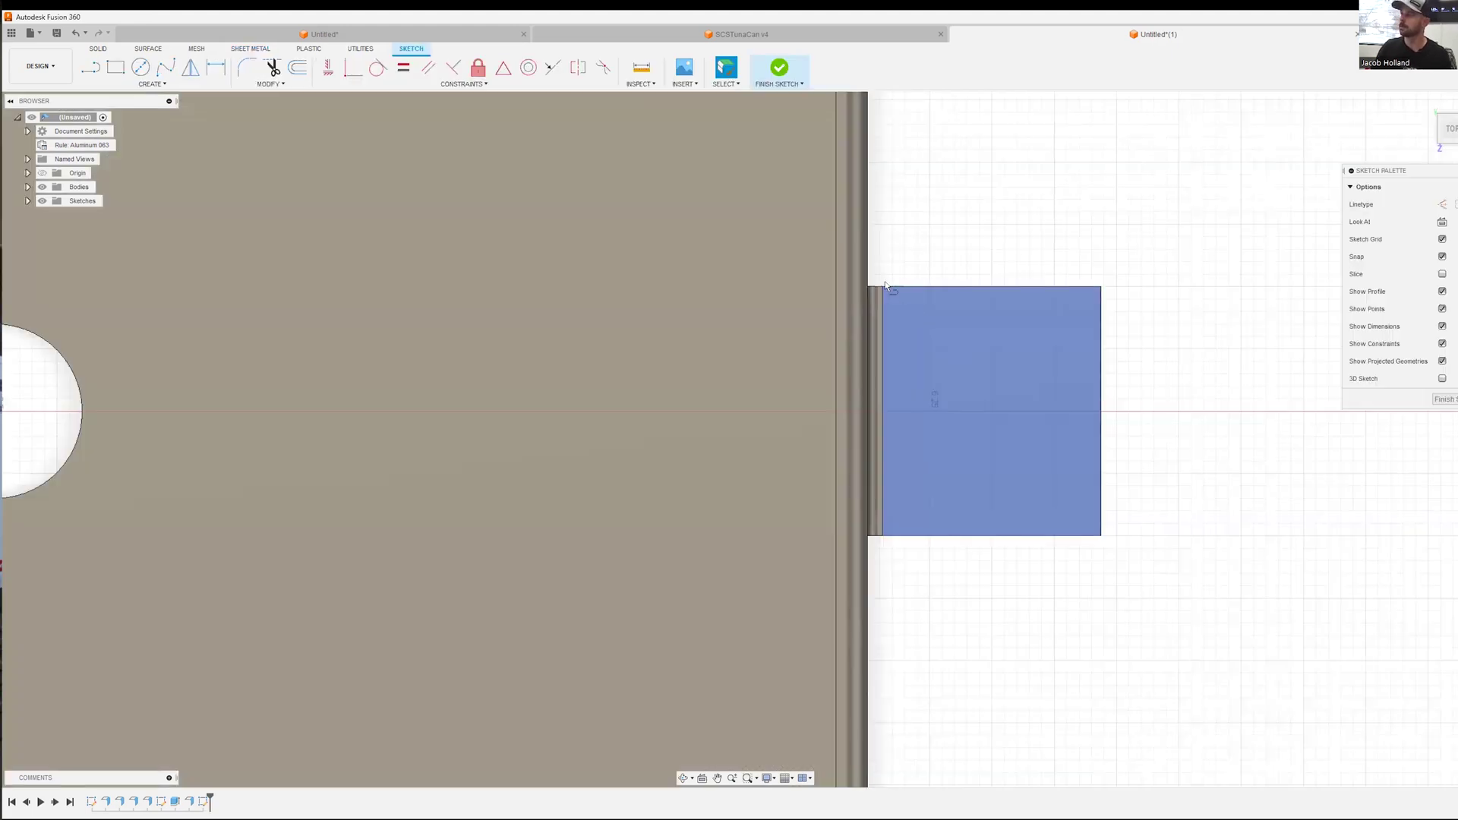
pyautogui.press('l')
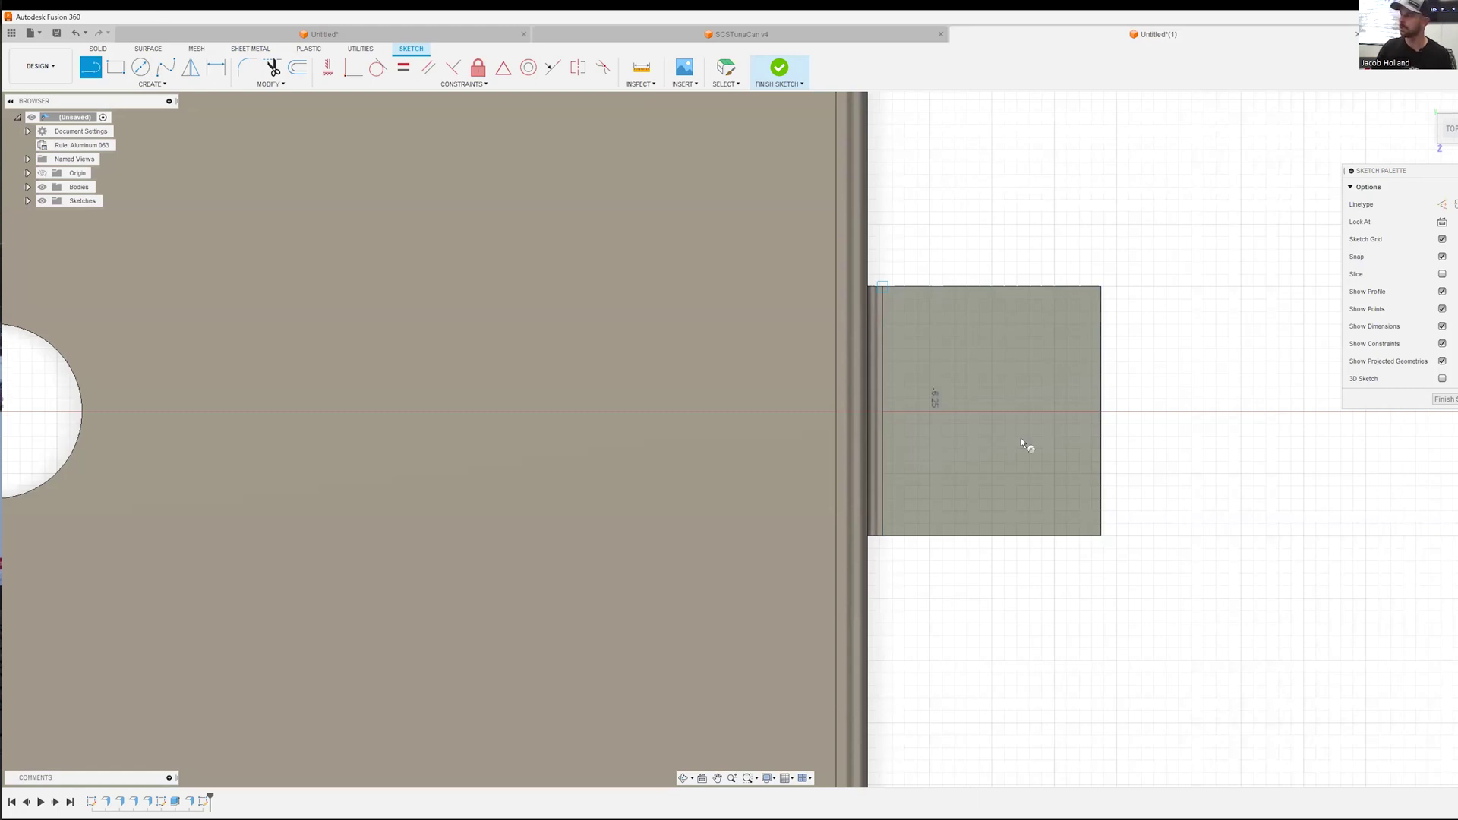
pyautogui.click(883, 288)
pyautogui.click(1102, 535)
# Step: Draw a circle at the diagonal's midpoint with a 0.255 in diameter, and turn the diagonal into a construction line
pyautogui.press('c')
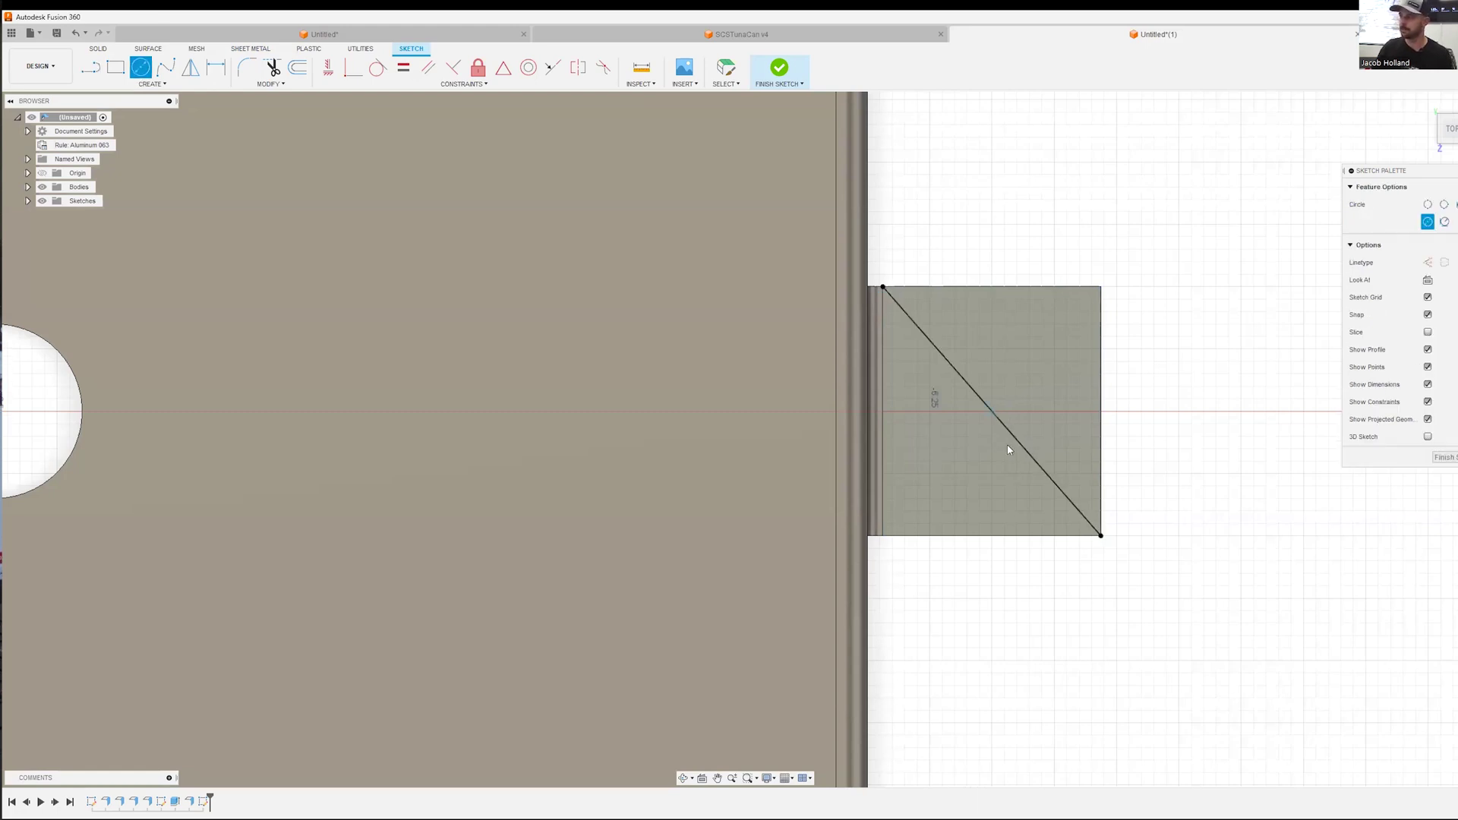
pyautogui.click(992, 411)
pyautogui.click(1013, 462)
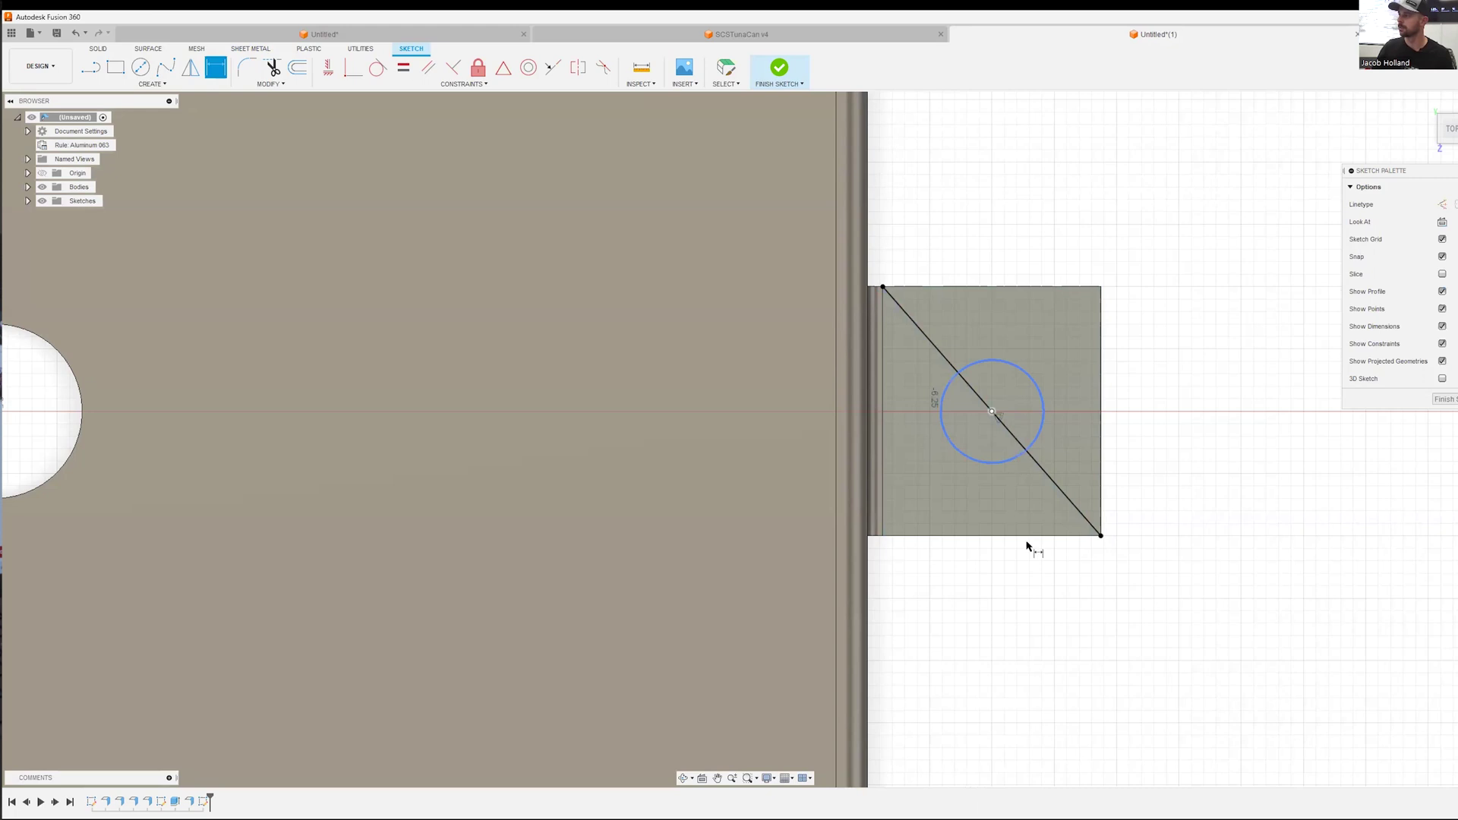
pyautogui.click(1051, 625)
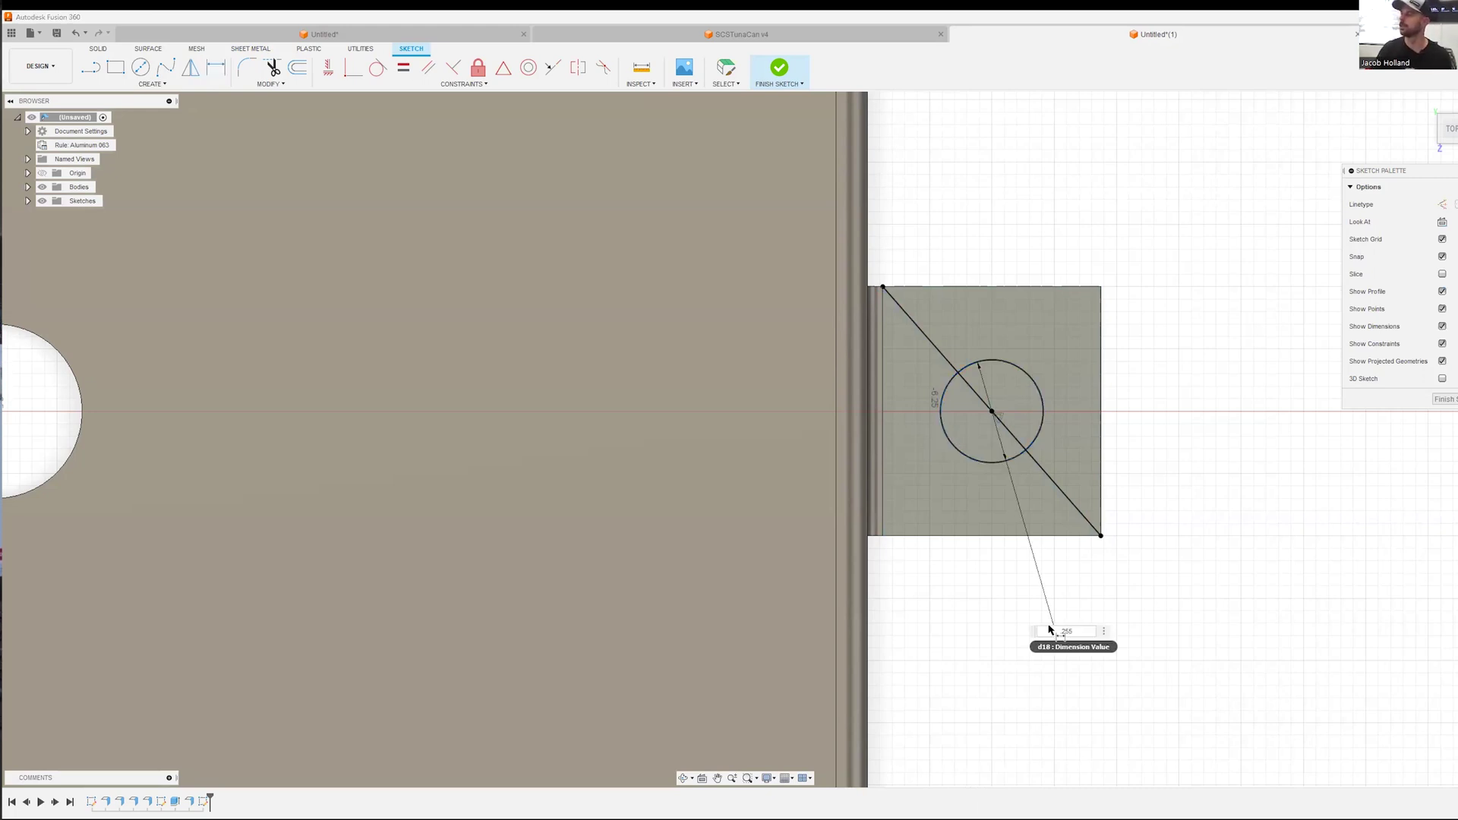
pyautogui.write('.255')
pyautogui.press('Return')
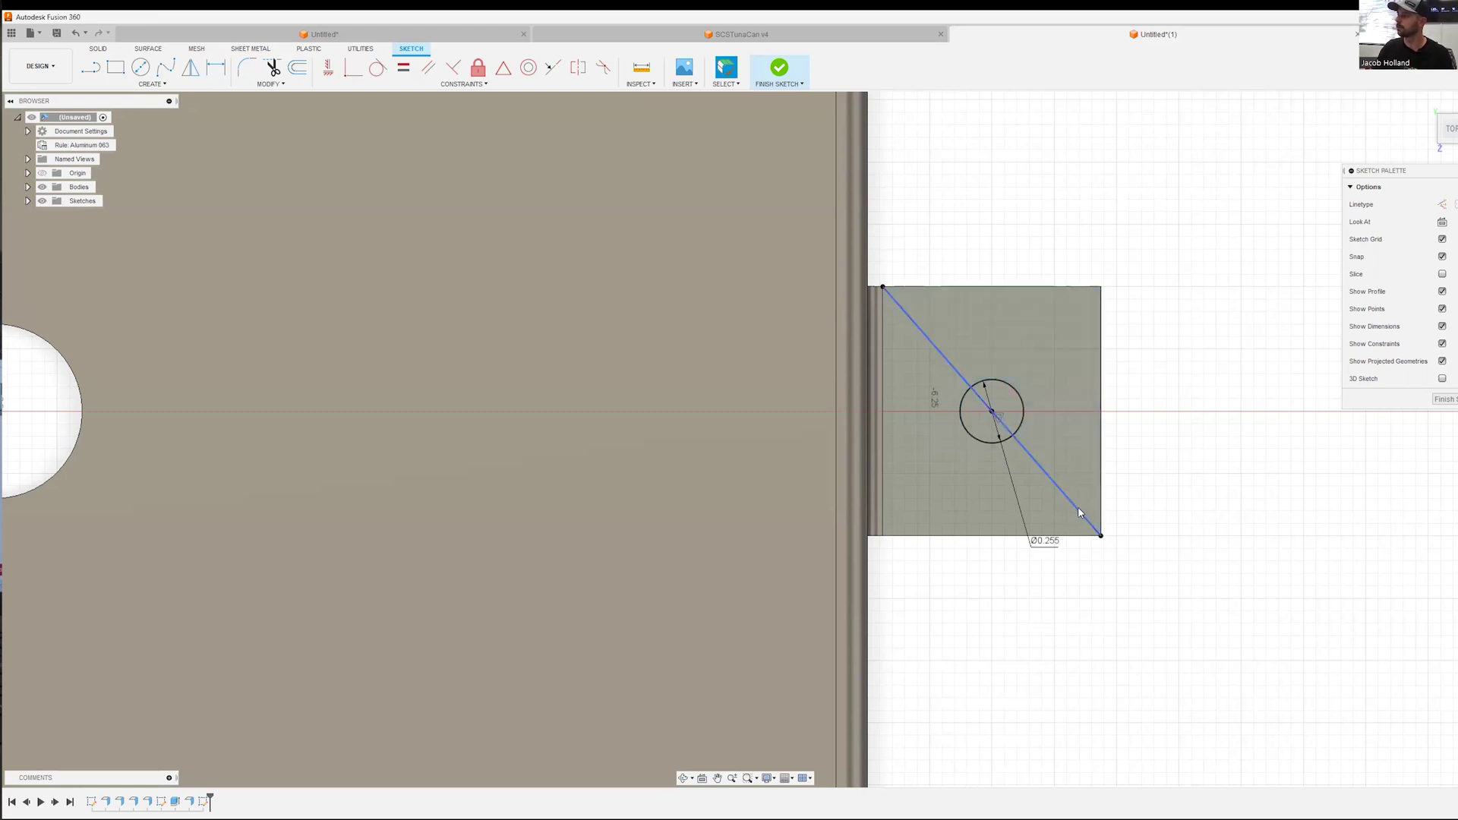
pyautogui.click(1080, 514)
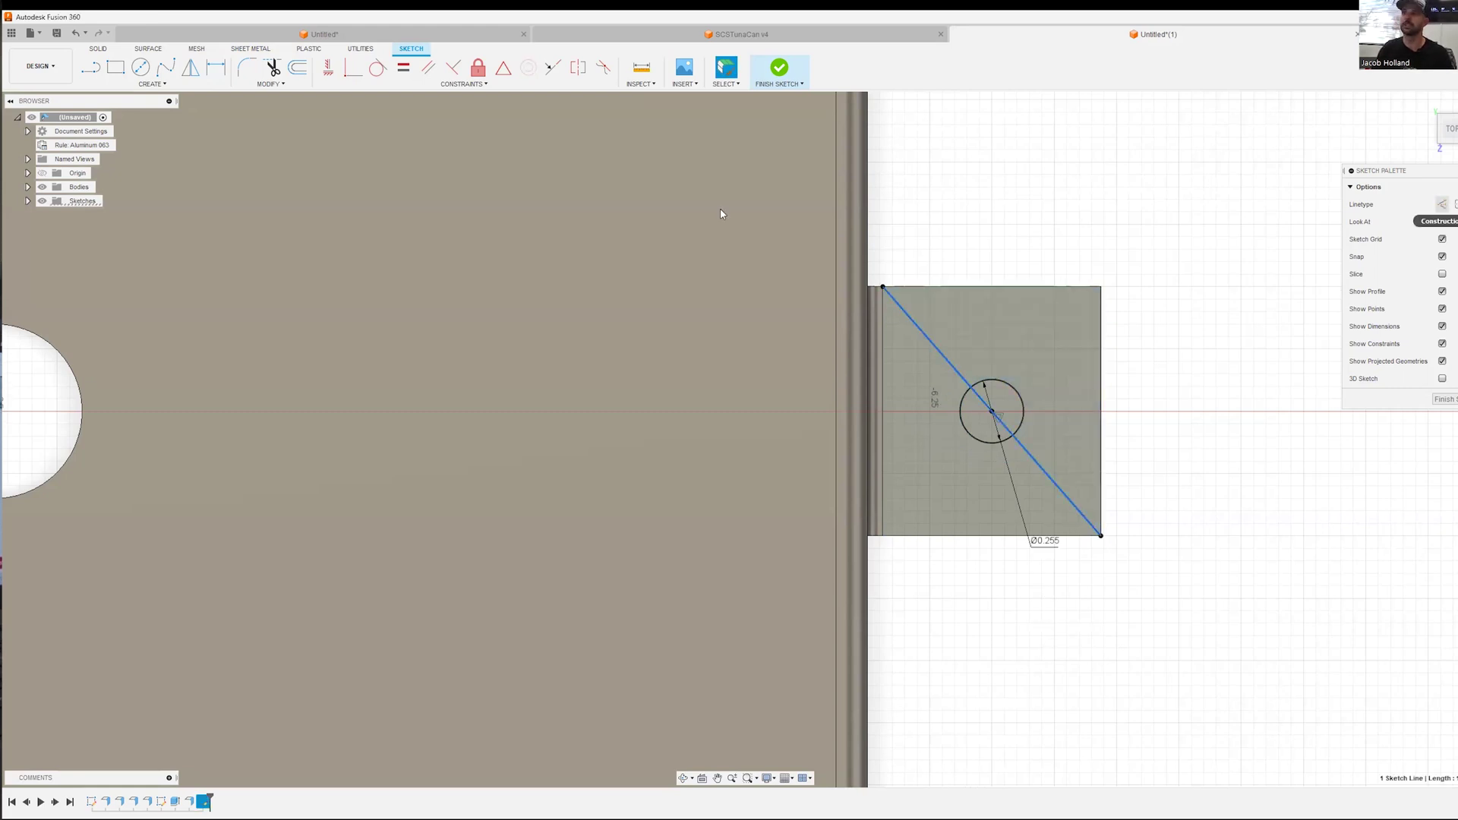
# Step: Extrude the circle 0.3 in downward as a cut through the mounting tab
pyautogui.click(98, 48)
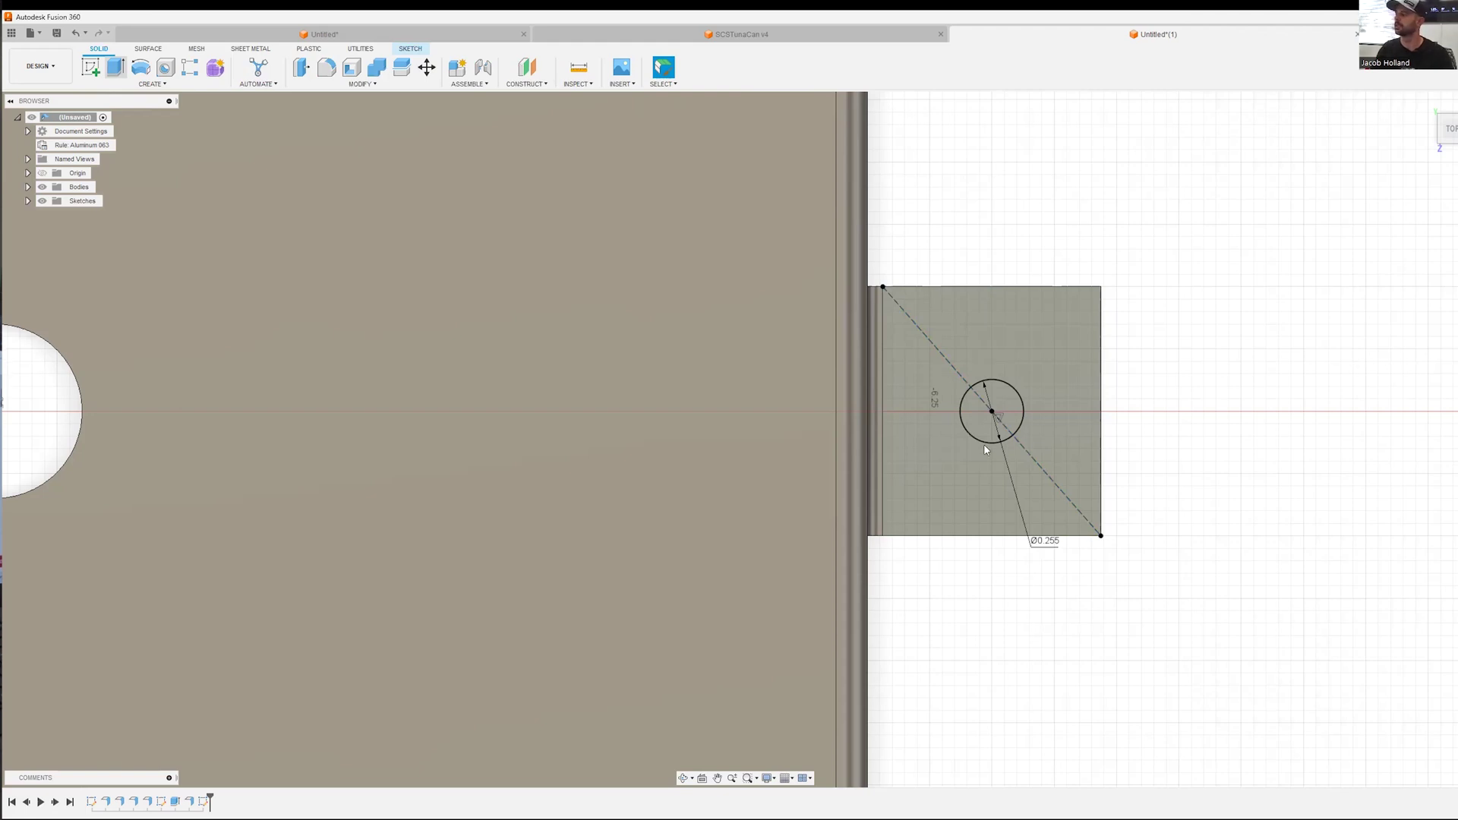
pyautogui.press('e')
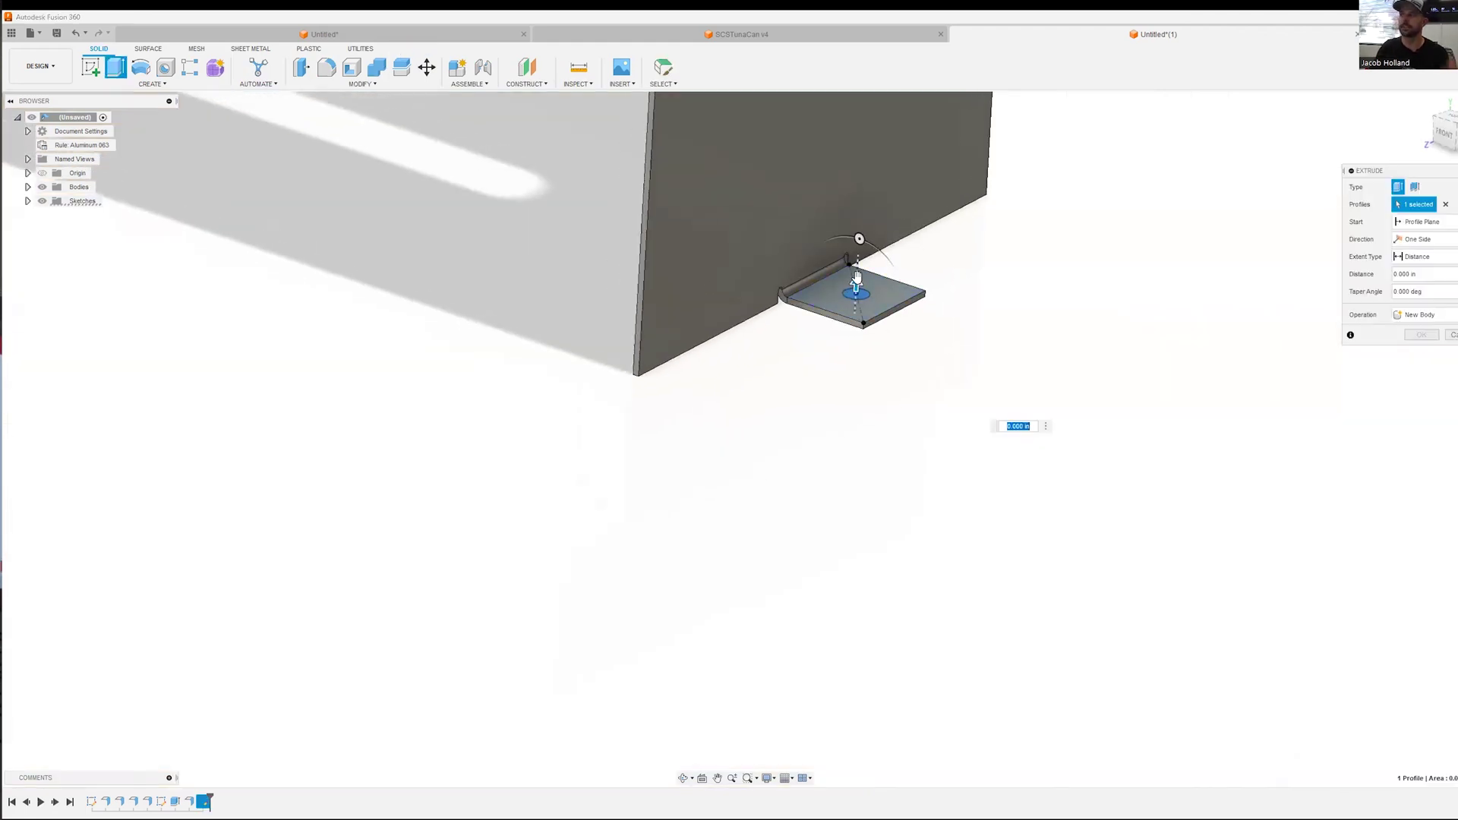
pyautogui.moveTo(855, 287); pyautogui.dragTo(854, 334)
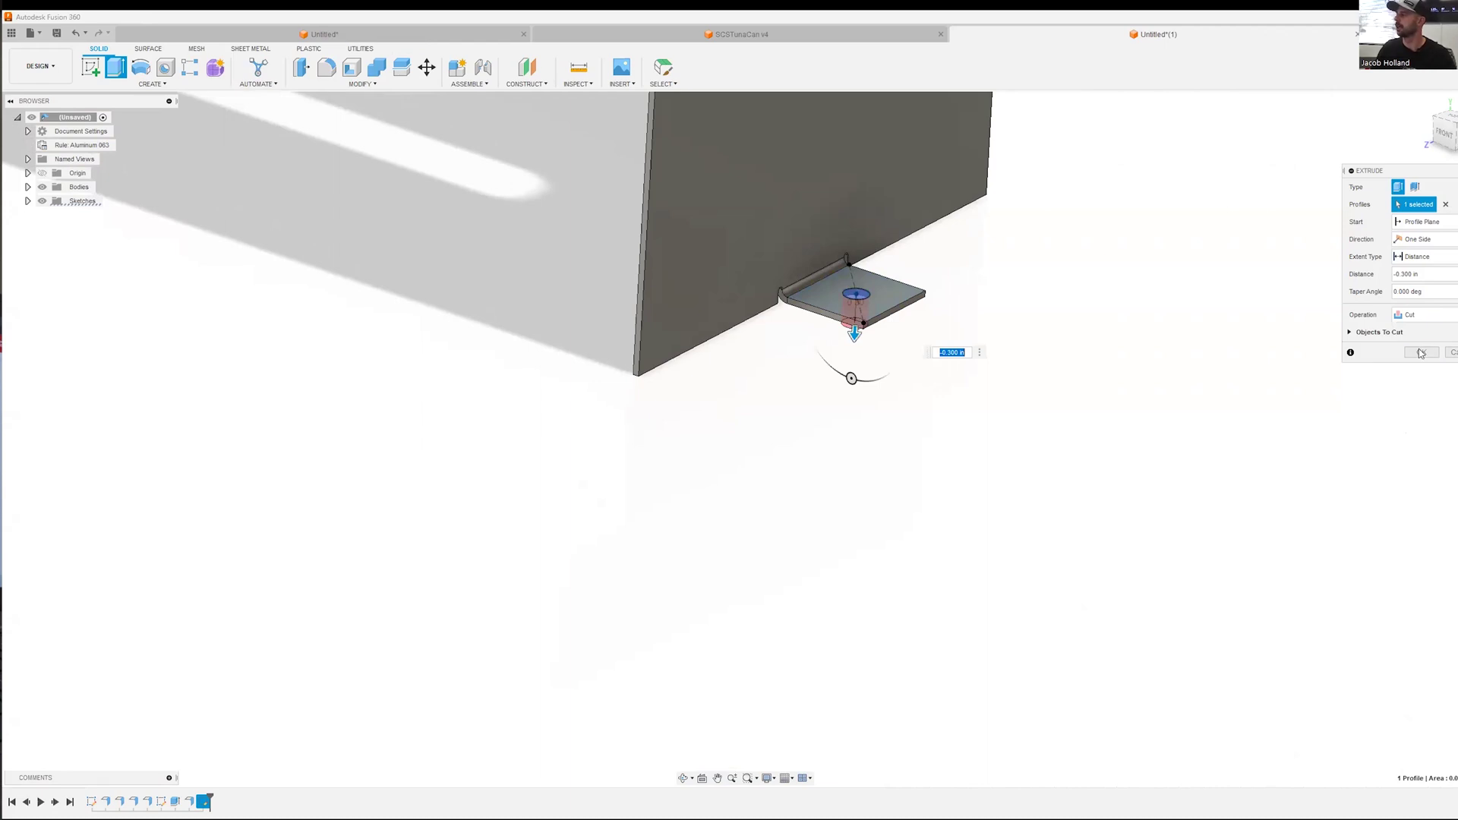
pyautogui.click(1420, 353)
# Step: Round the mounting tab's two outer corners with a 0.125 in fillet
pyautogui.scroll(5, 717, 312)
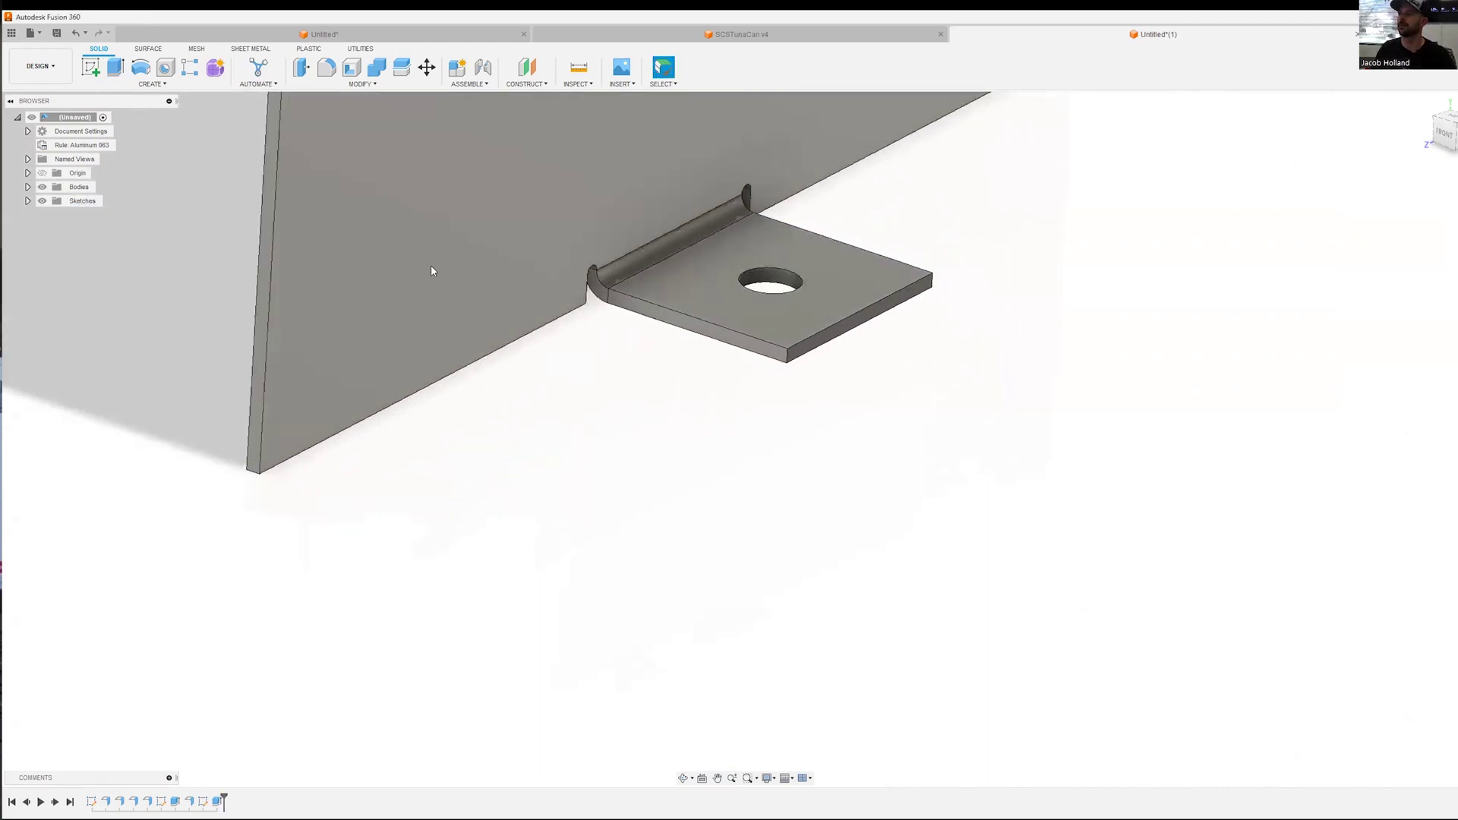
pyautogui.click(326, 67)
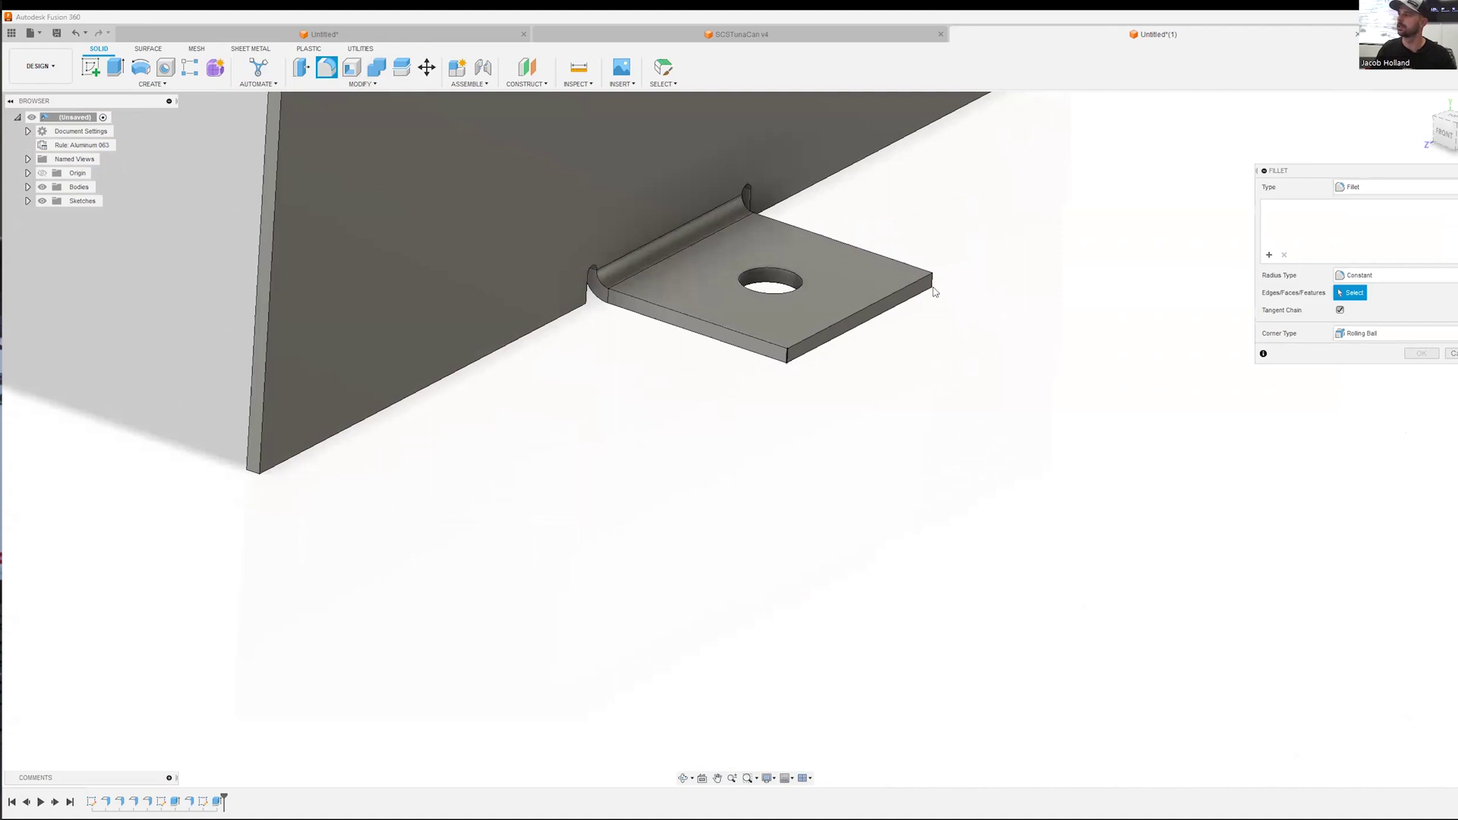
pyautogui.click(919, 281)
pyautogui.write('.125')
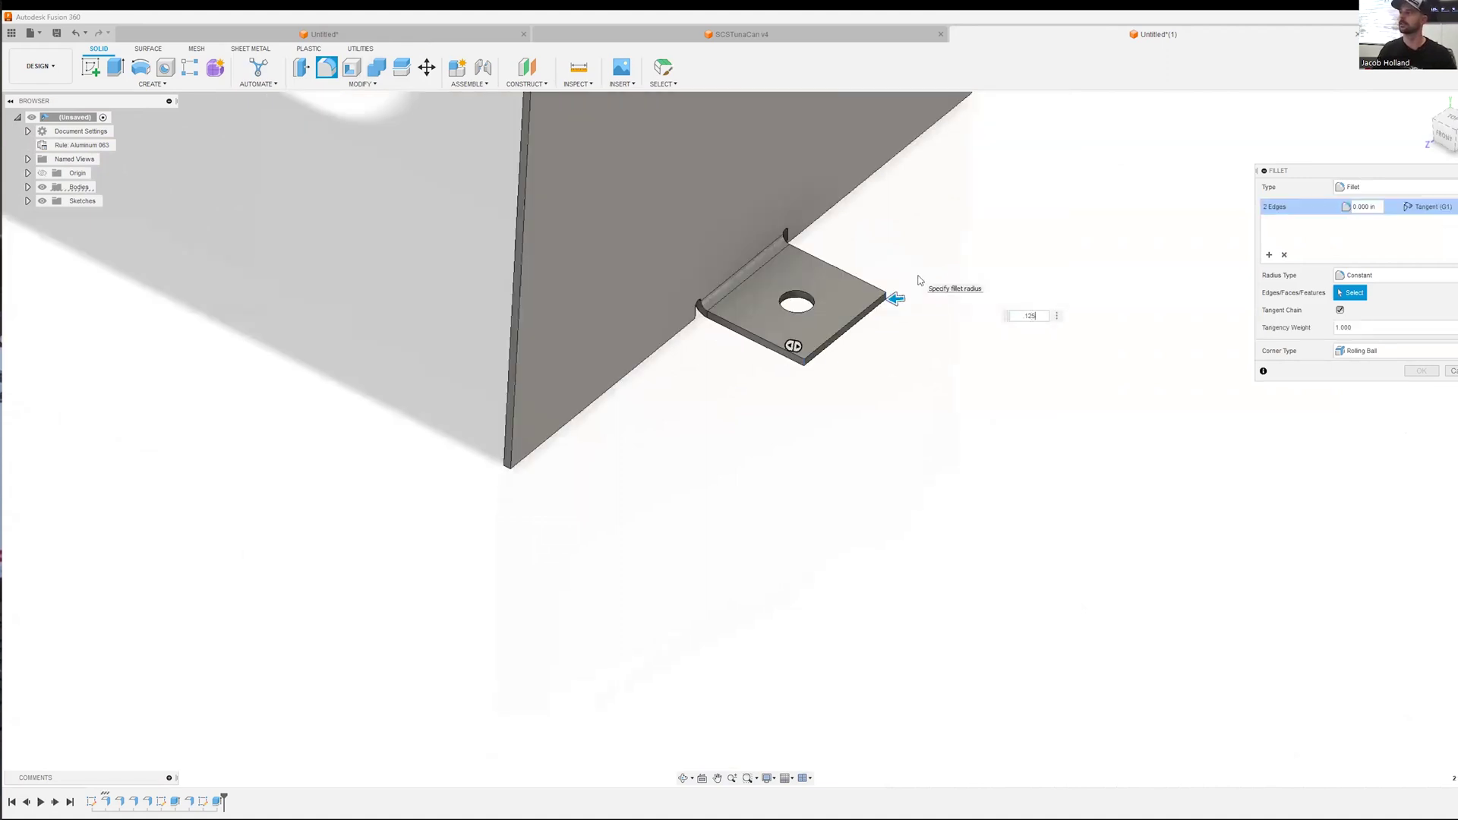
pyautogui.press('Return')
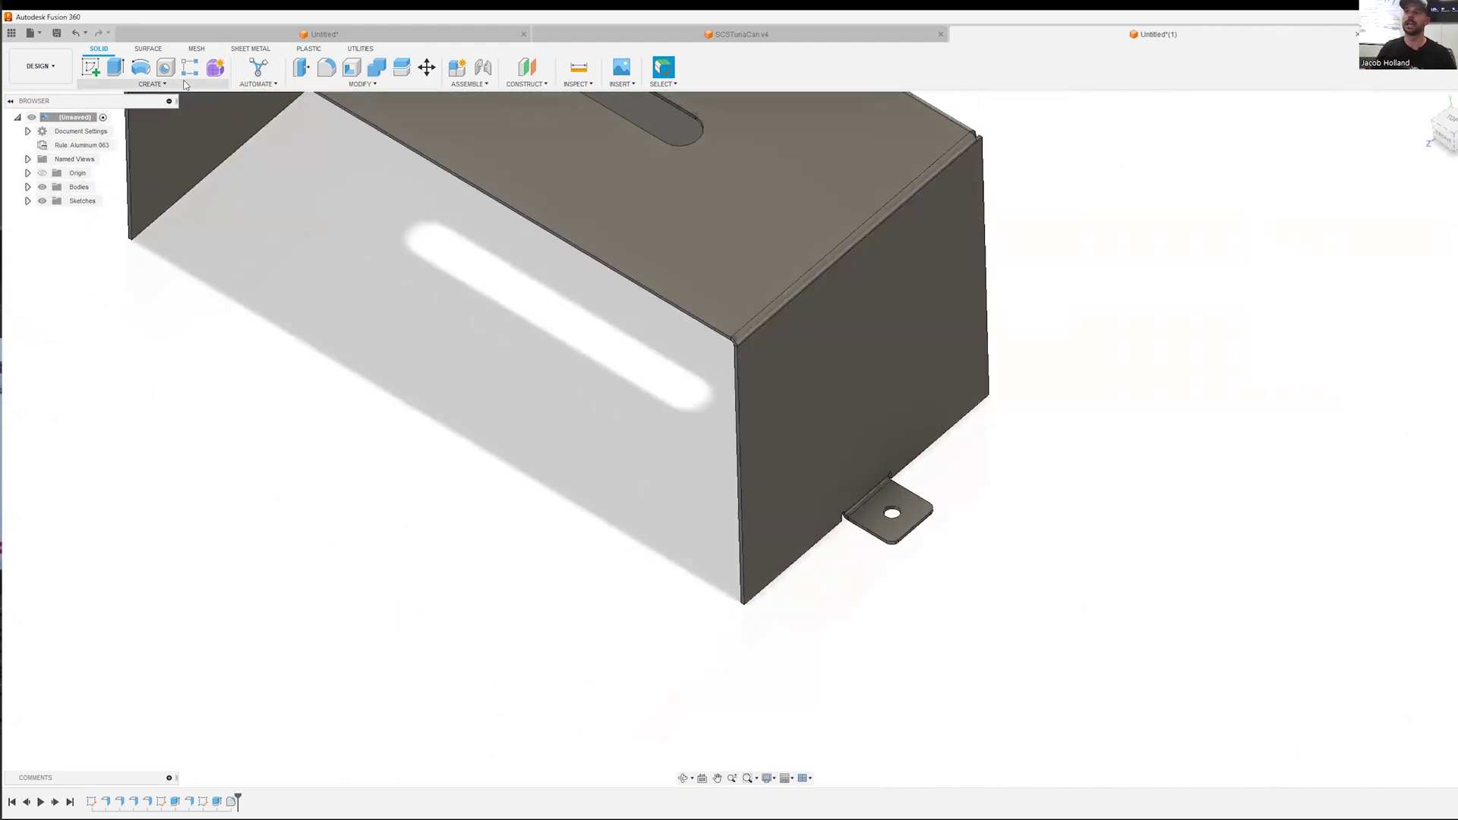
# Step: Set up a feature mirror containing the tab's flange, hole cut and corner fillet
pyautogui.click(152, 84)
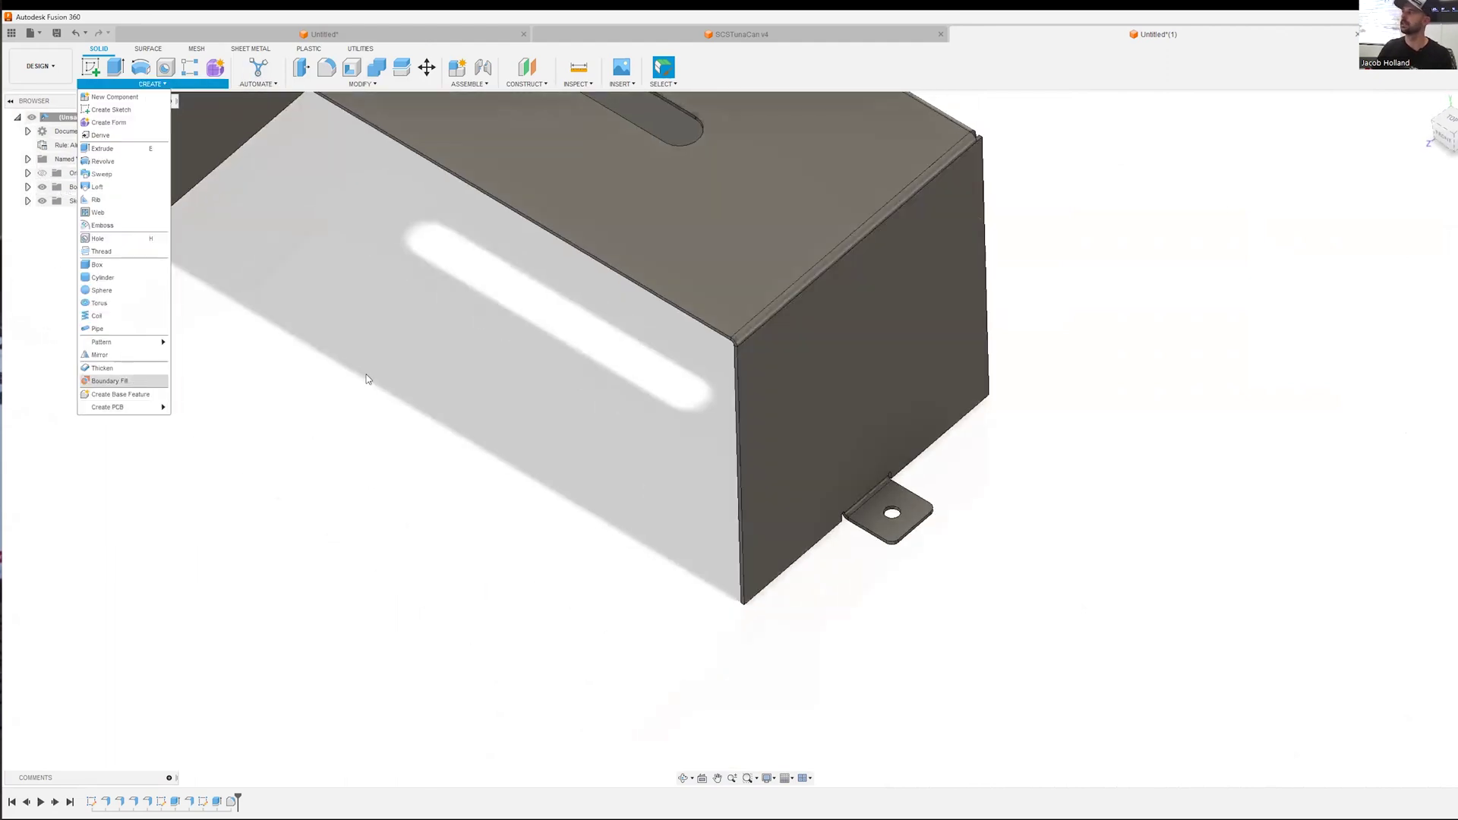
pyautogui.click(121, 355)
pyautogui.click(1421, 187)
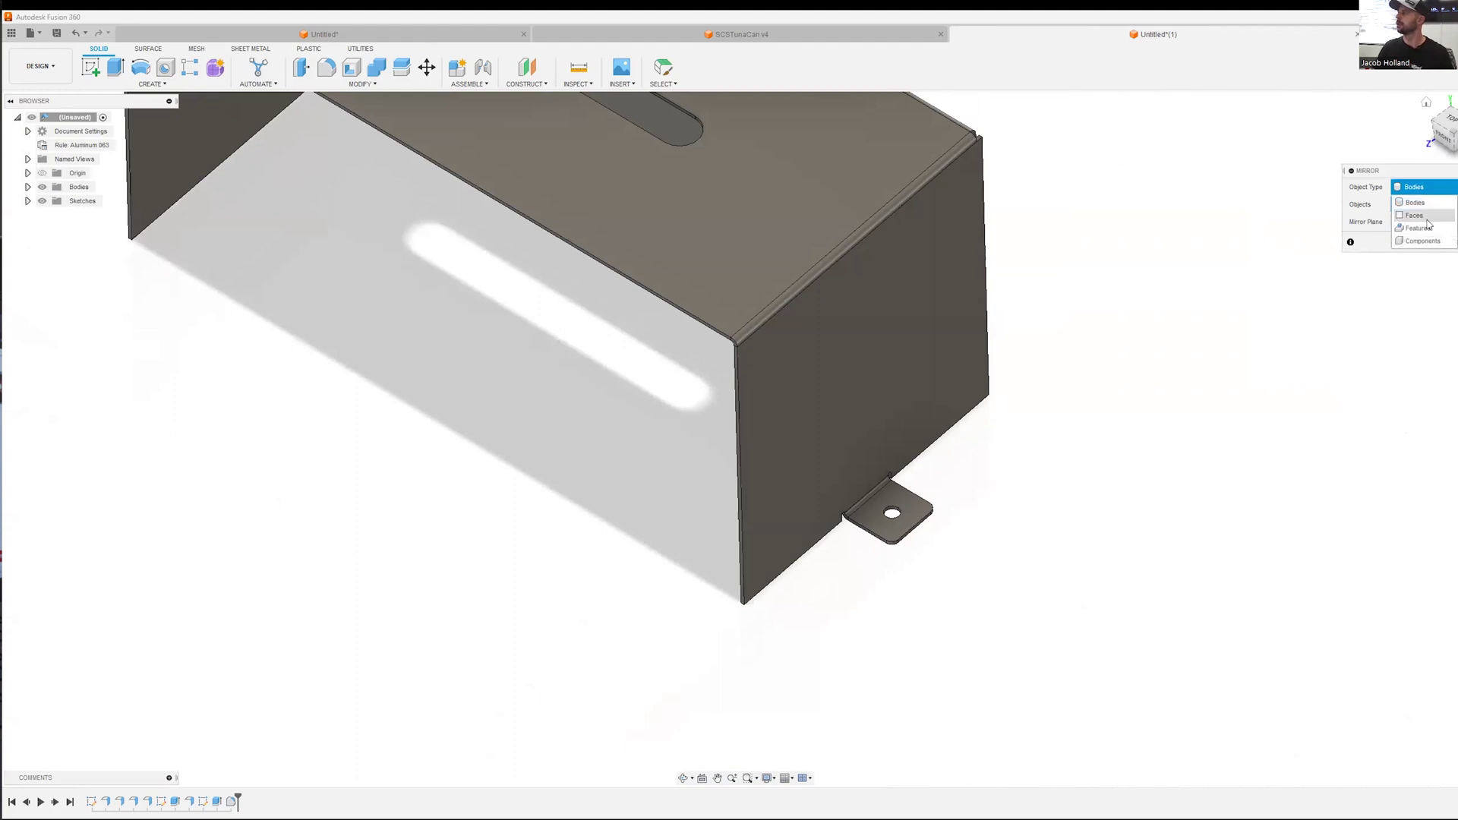
pyautogui.click(1418, 228)
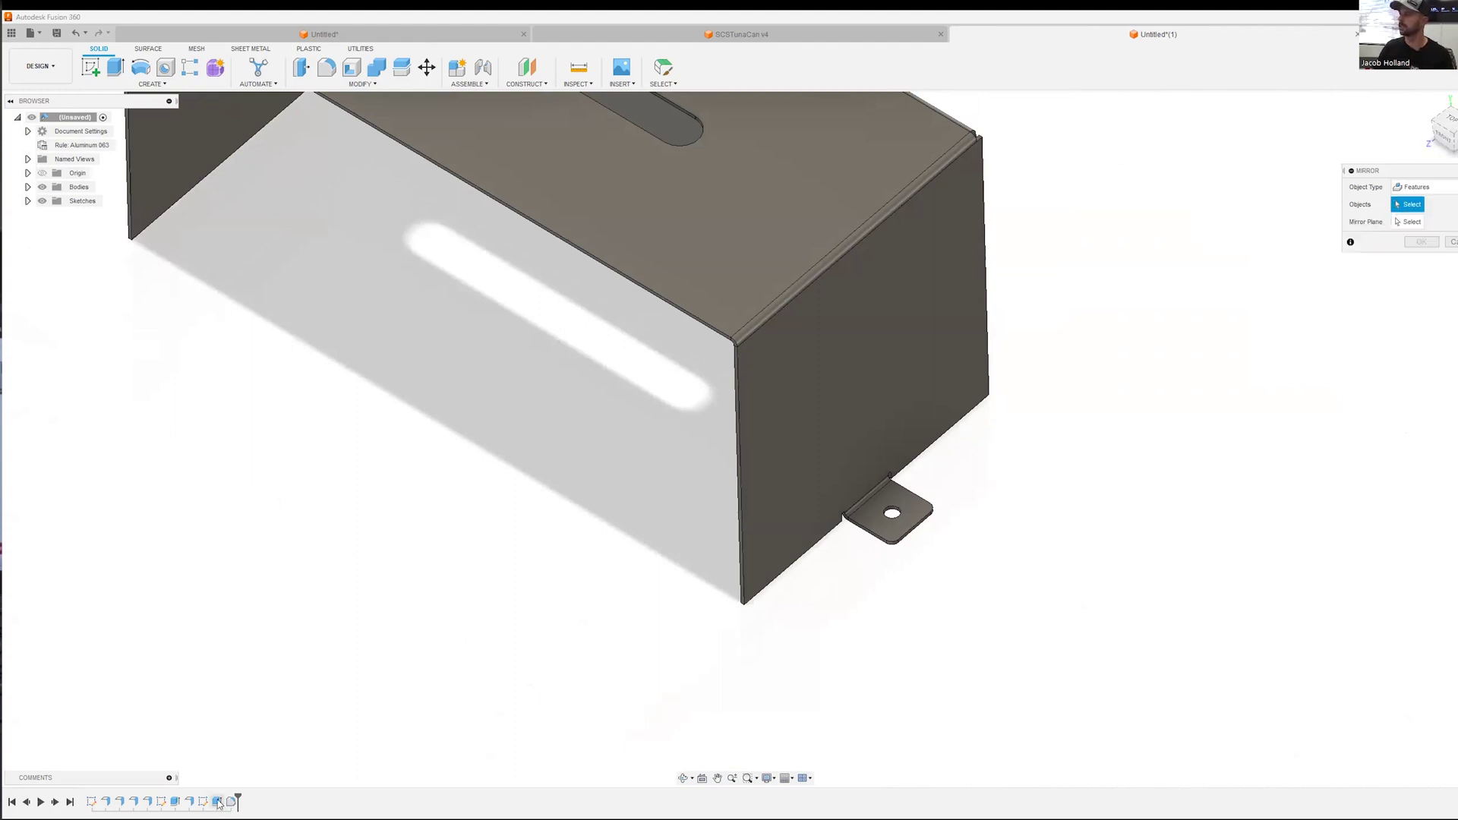
pyautogui.click(217, 801)
pyautogui.click(231, 801)
pyautogui.click(190, 801)
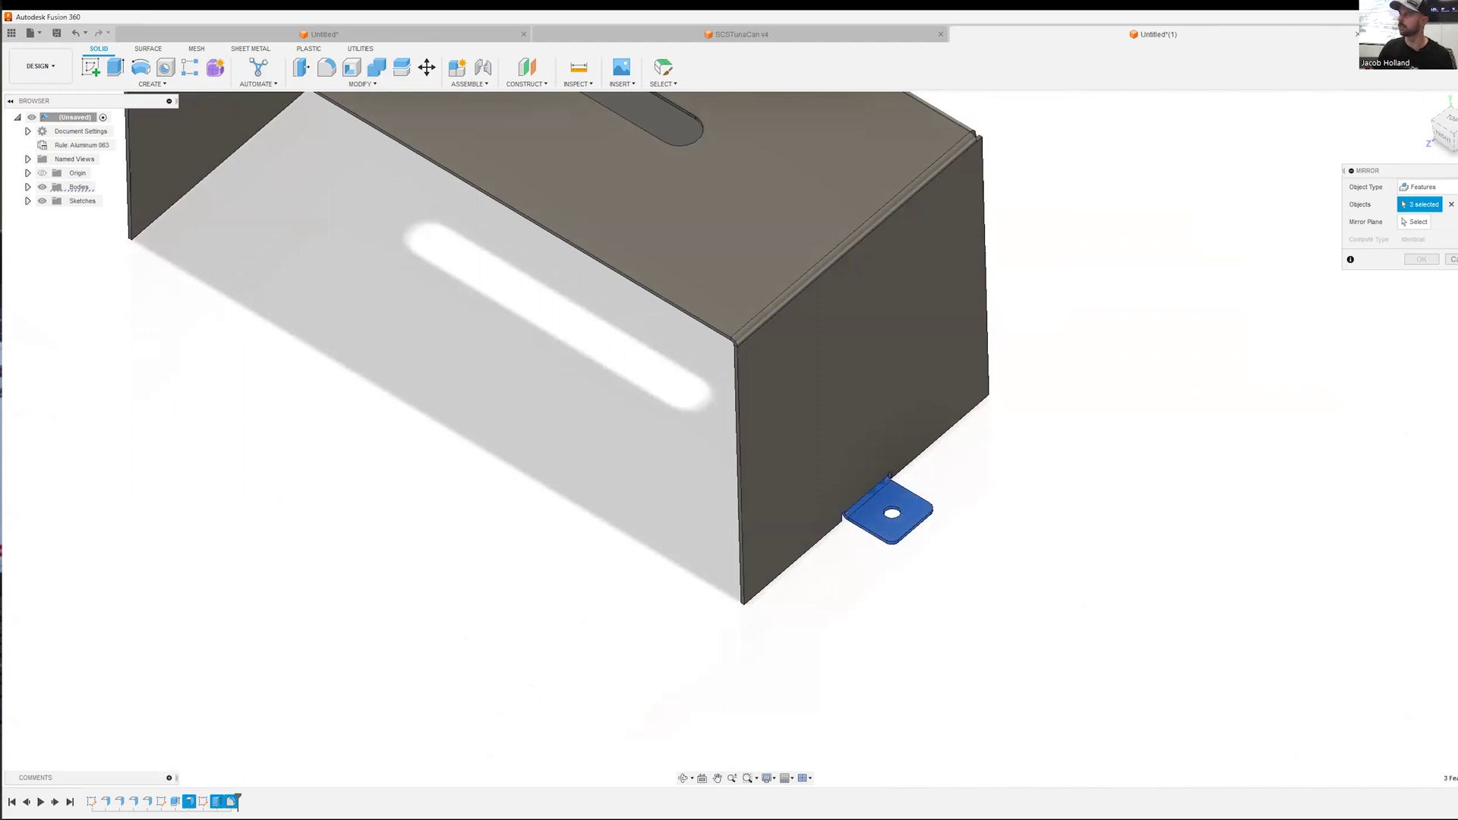
# Step: Use the origin plane midway between the two end walls as the mirror plane and finish the mirror
pyautogui.click(1417, 222)
pyautogui.keyDown('shift'); pyautogui.moveTo(807, 395); pyautogui.dragTo(796, 319, button='middle'); pyautogui.keyUp('shift')
pyautogui.scroll(-2, 796, 319)
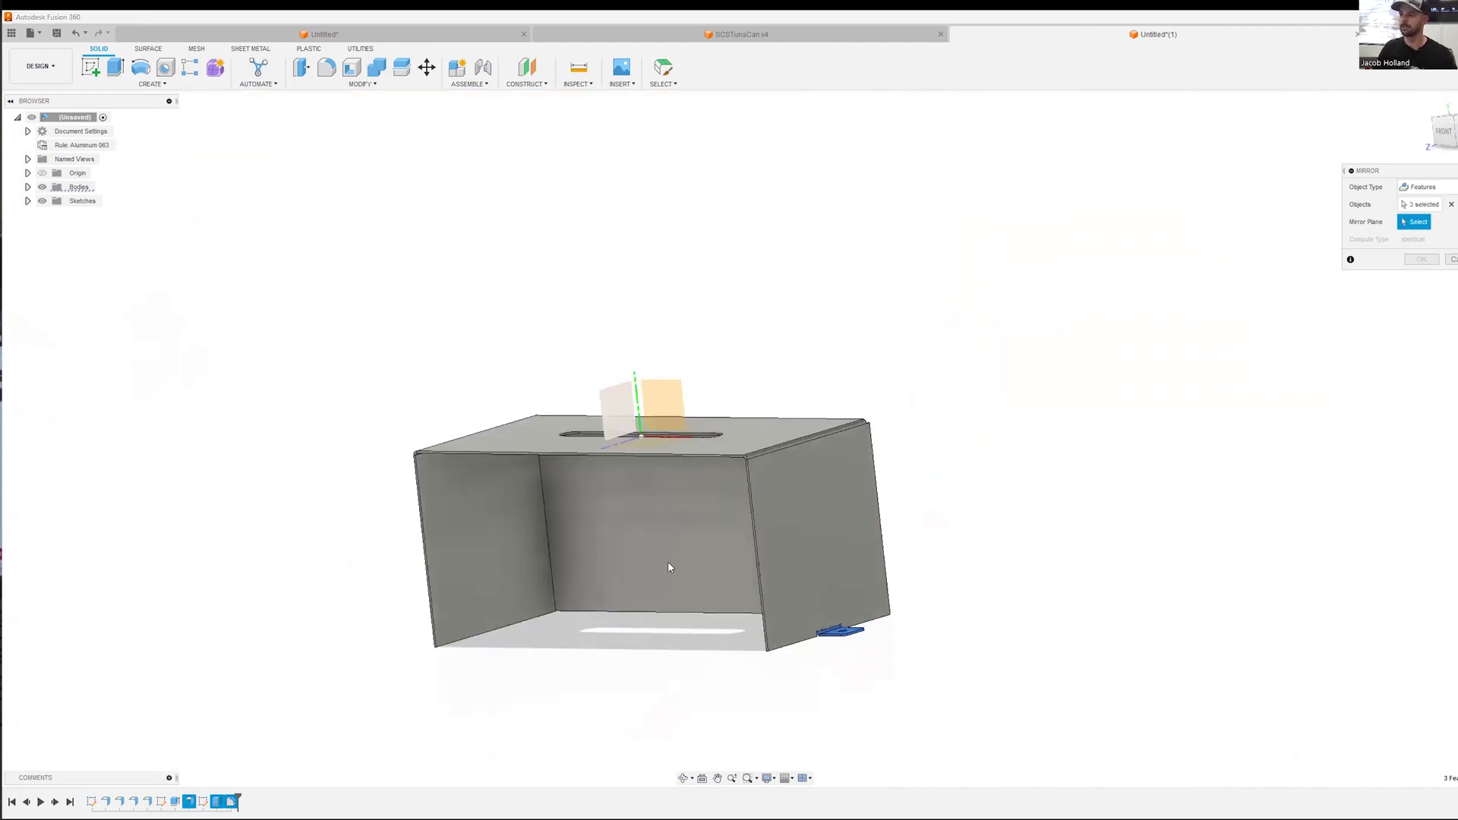
pyautogui.click(618, 410)
pyautogui.keyDown('shift'); pyautogui.moveTo(668, 568); pyautogui.dragTo(1111, 413, button='middle'); pyautogui.keyUp('shift')
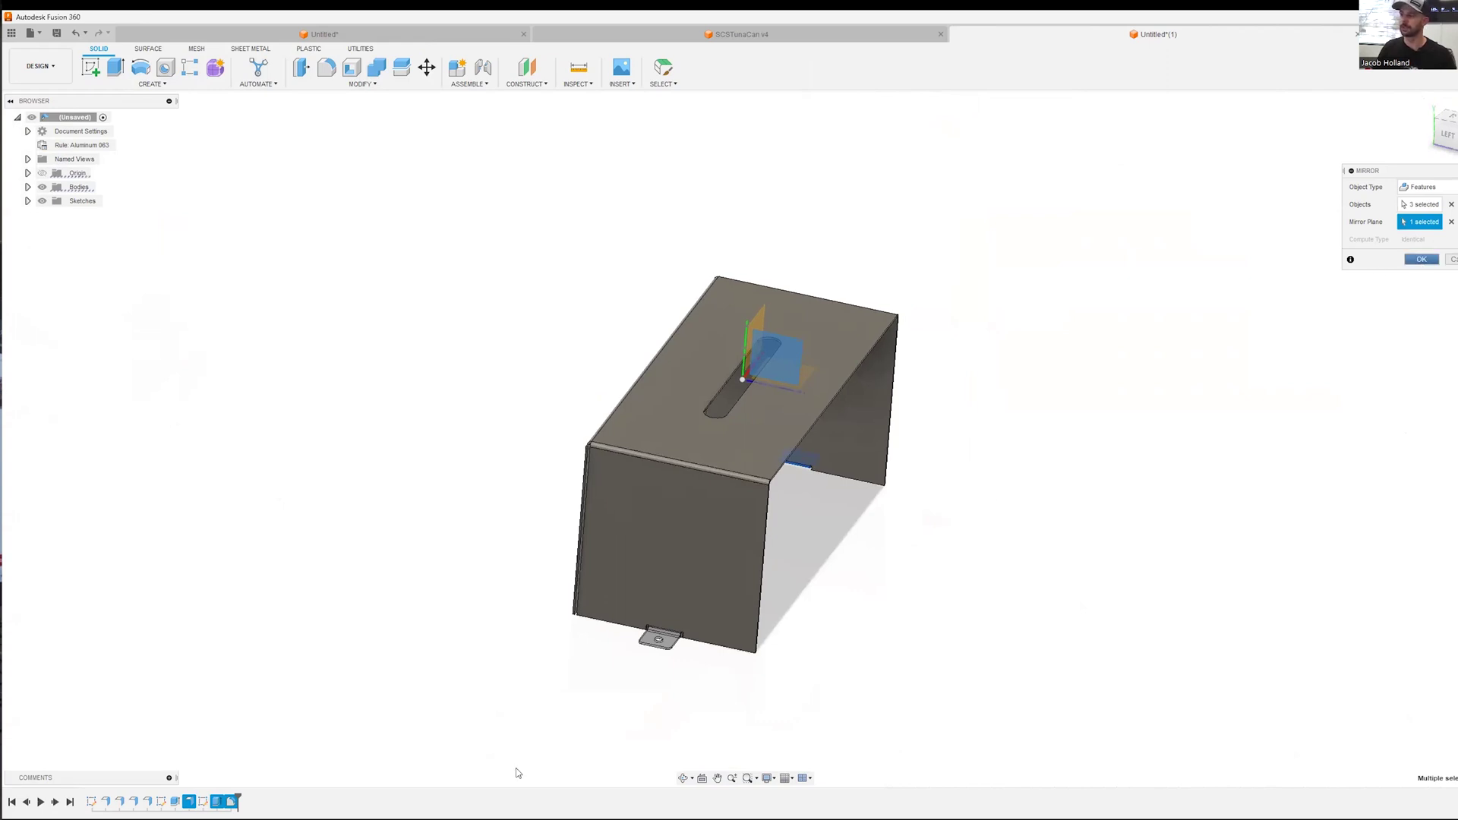
pyautogui.press('Return')
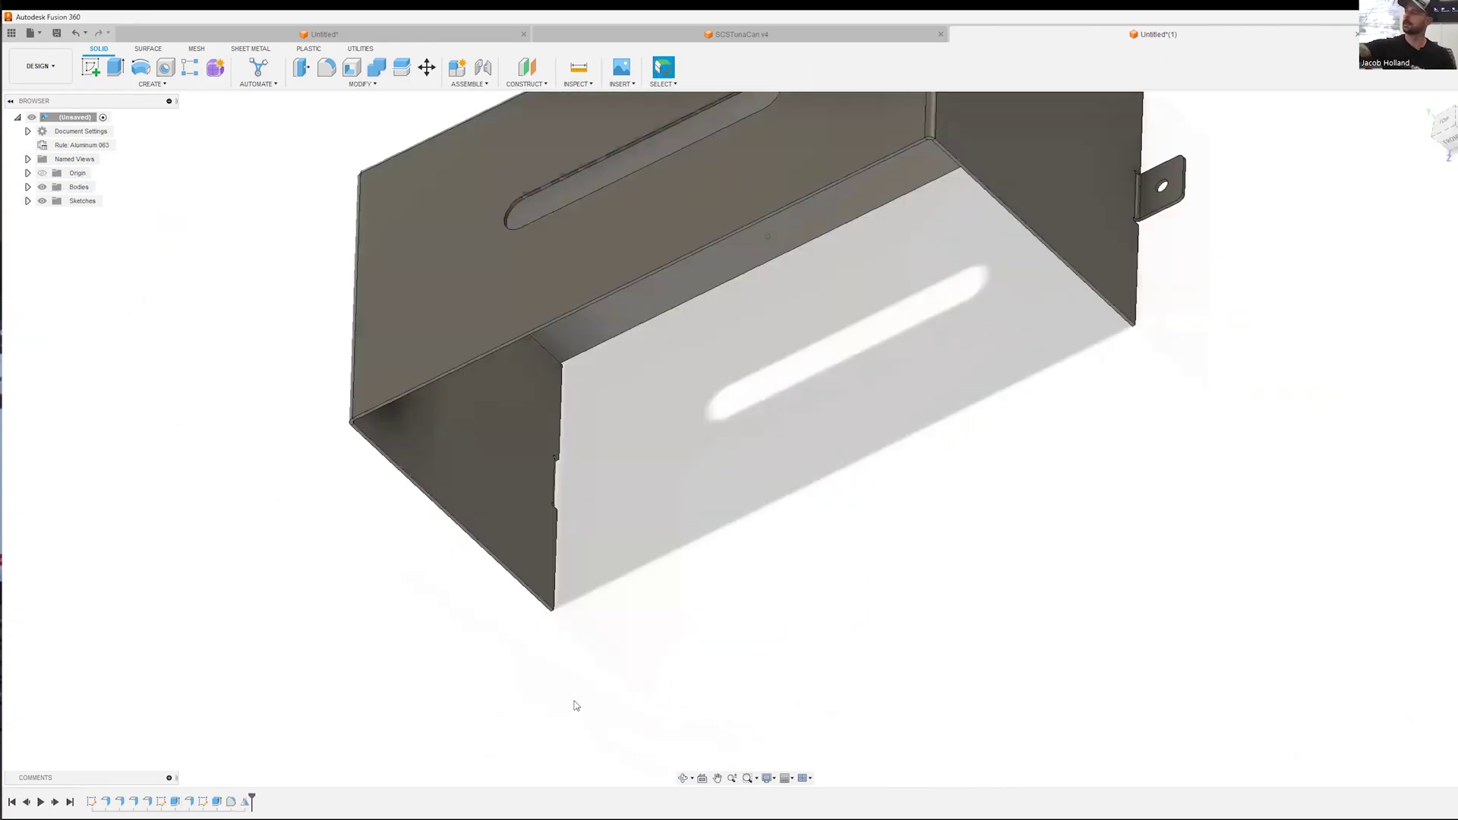
# Step: Round the lower corners on the open side of both end walls with a 0.125 in fillet
pyautogui.press('F6')
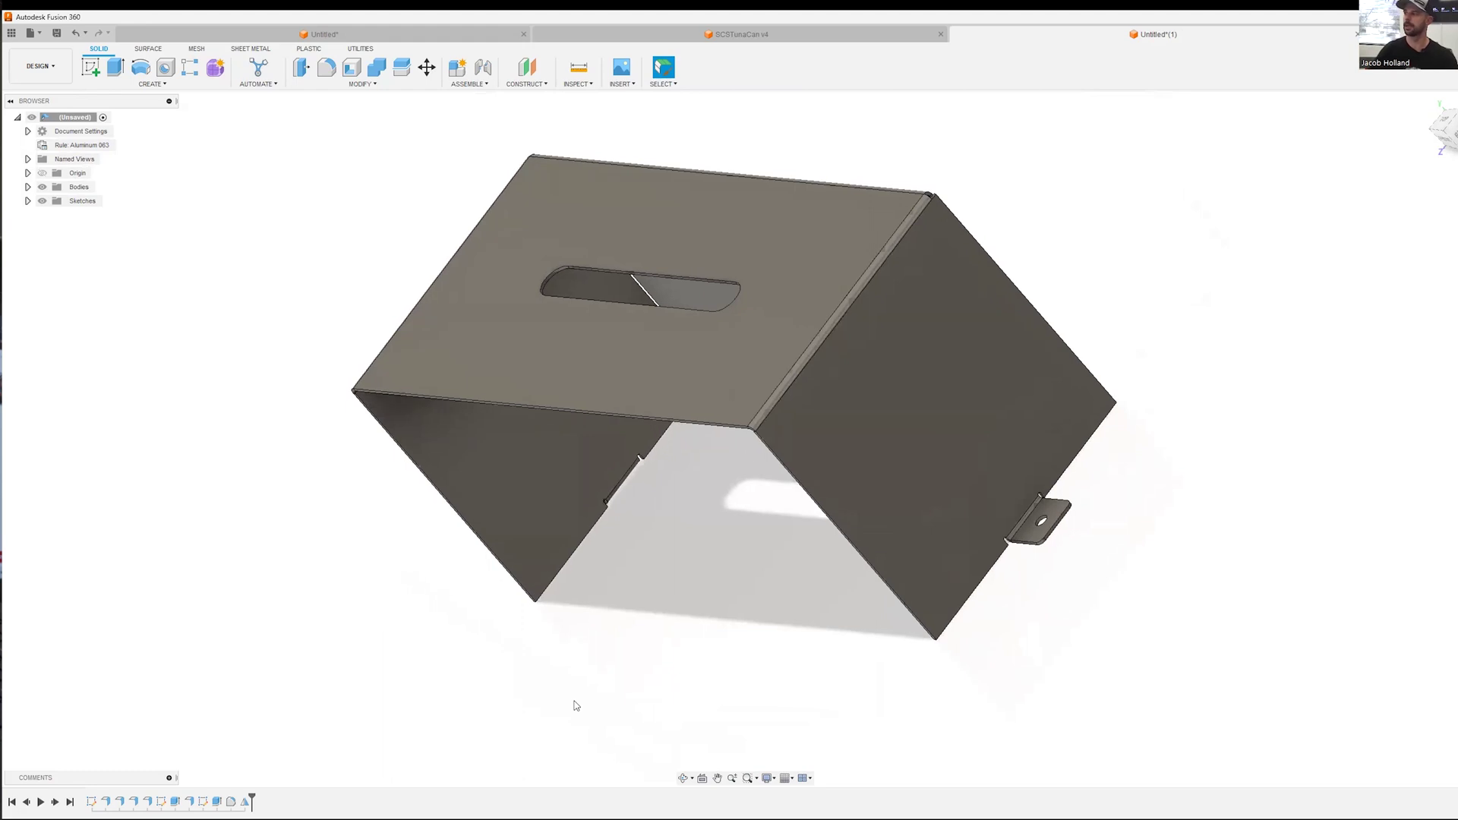
pyautogui.keyDown('shift'); pyautogui.moveTo(1001, 436); pyautogui.dragTo(687, 364, button='middle'); pyautogui.keyUp('shift')
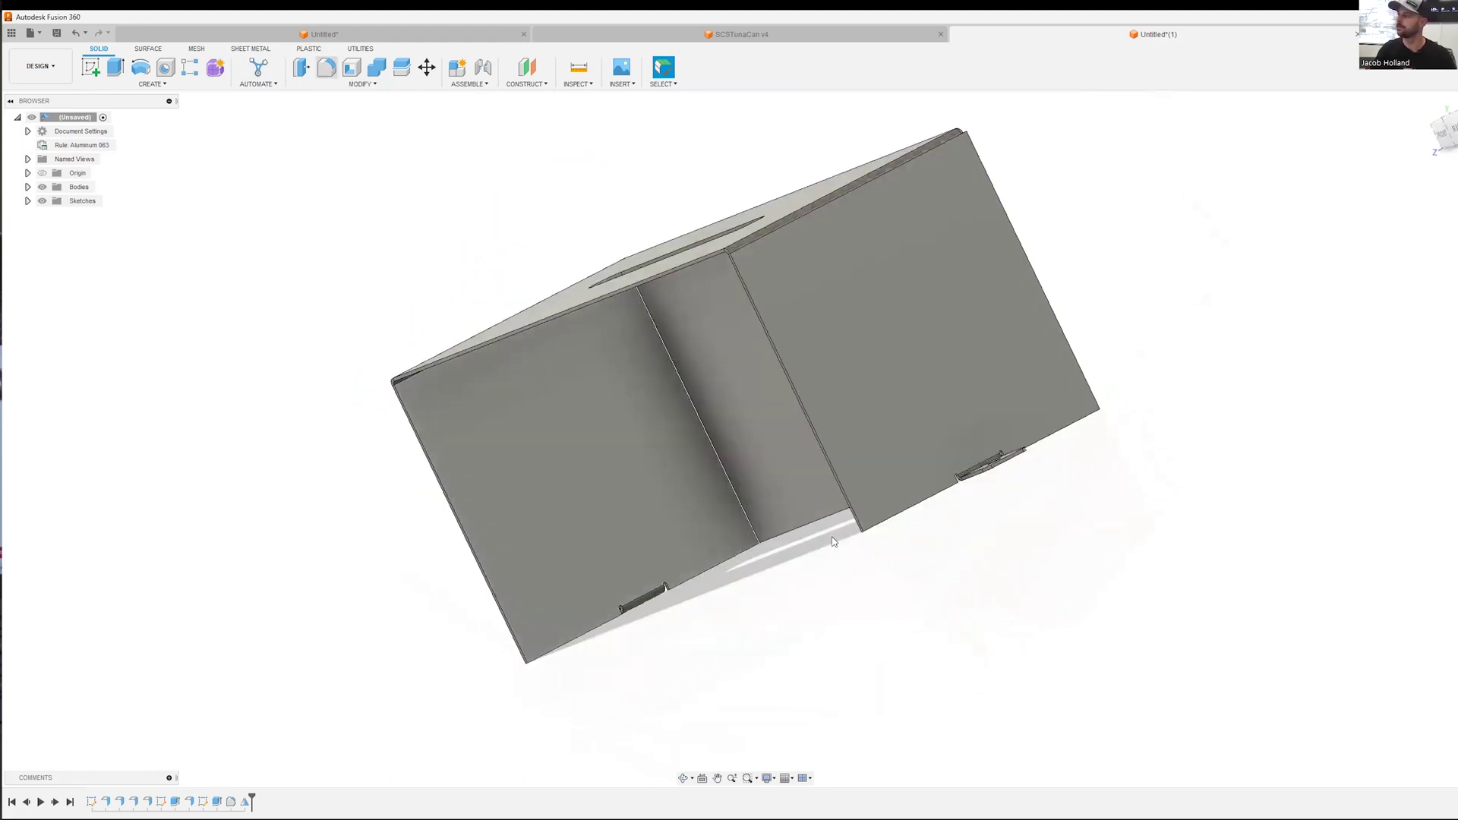
pyautogui.keyDown('shift'); pyautogui.moveTo(832, 541); pyautogui.dragTo(876, 393, button='middle'); pyautogui.keyUp('shift')
pyautogui.scroll(3, 876, 393)
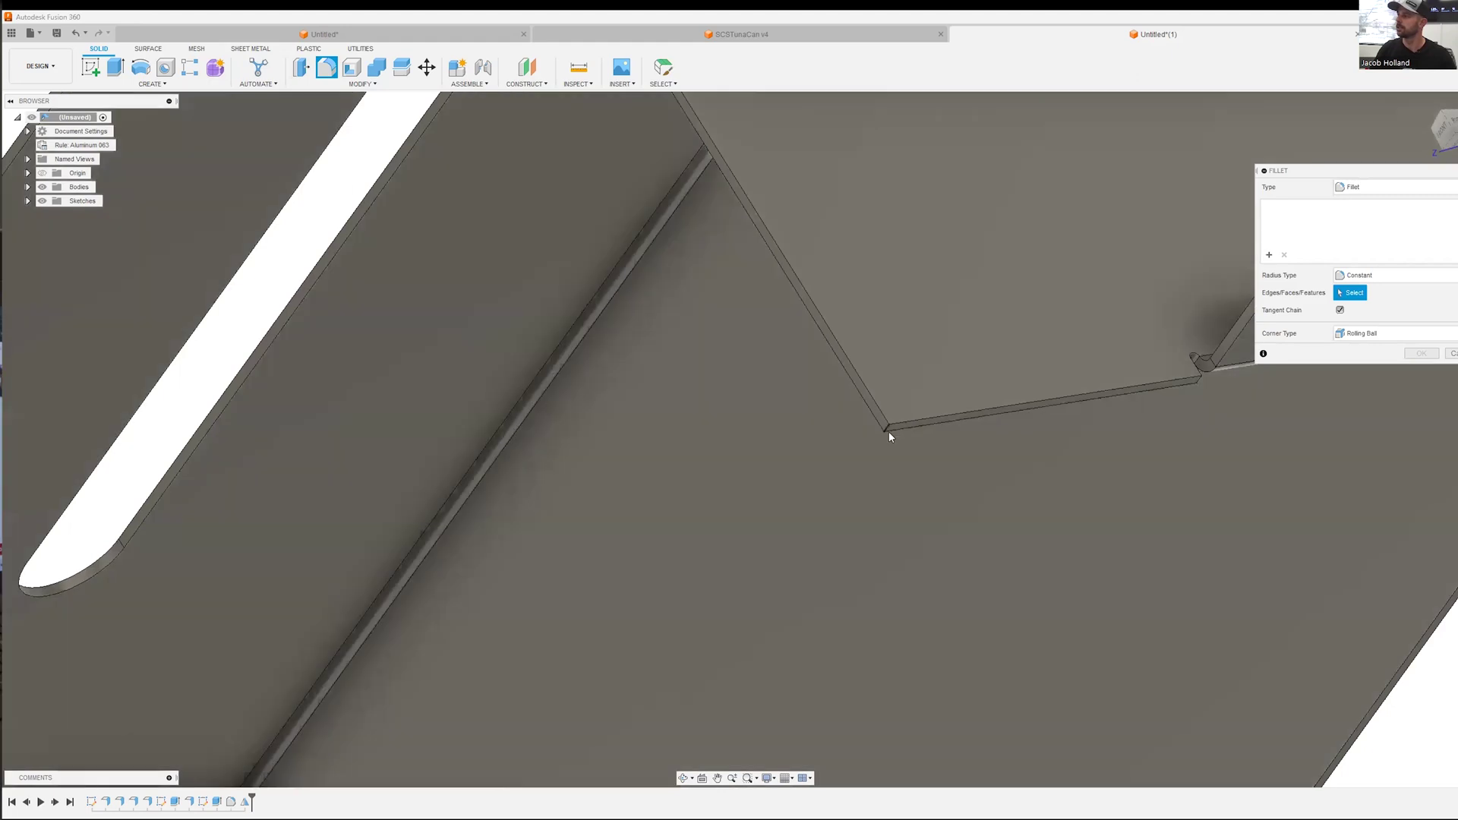
pyautogui.click(885, 429)
pyautogui.scroll(-8, 884, 430)
pyautogui.scroll(4, 1048, 425)
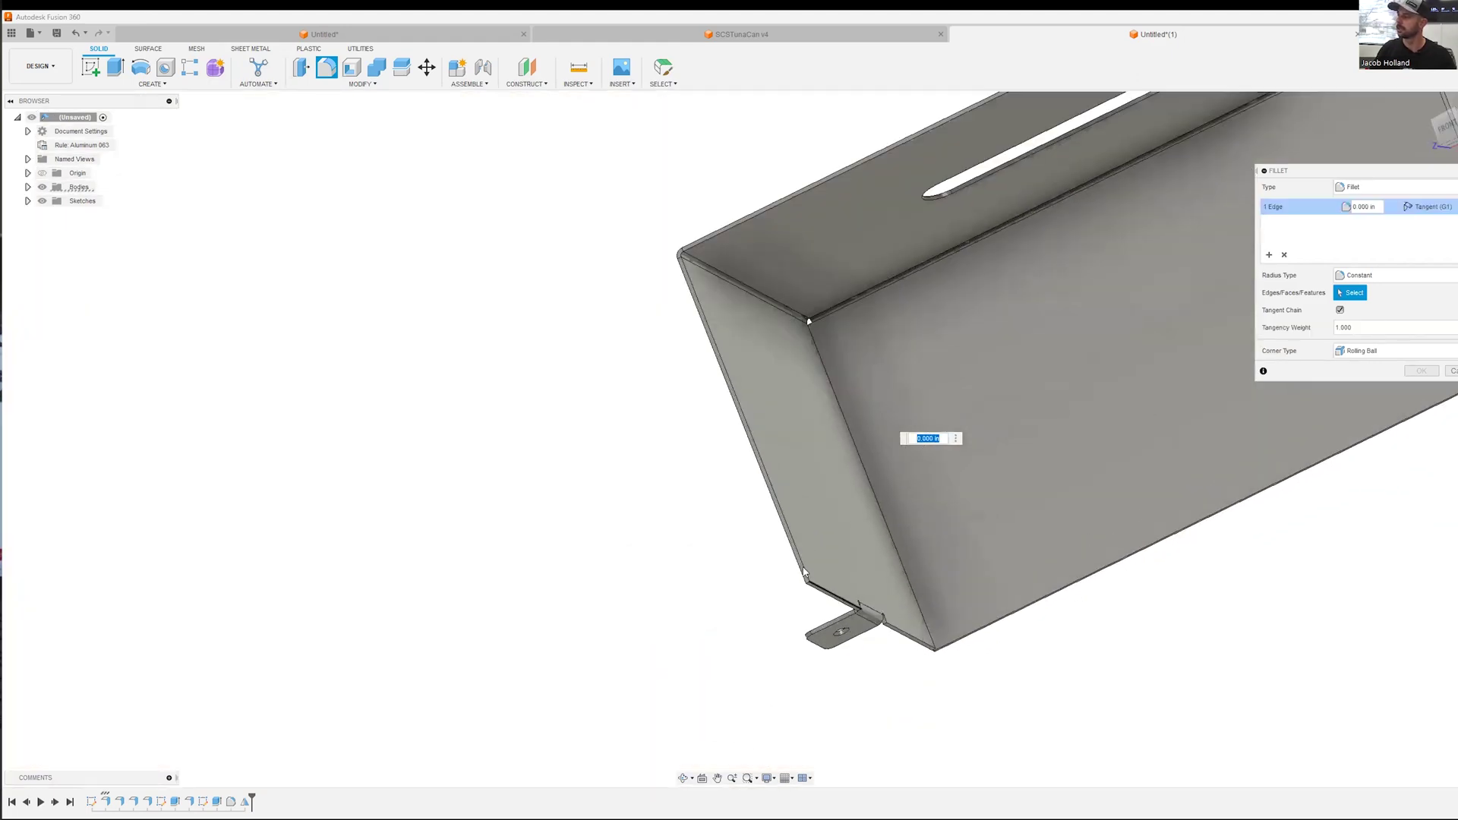
pyautogui.scroll(4, 805, 574)
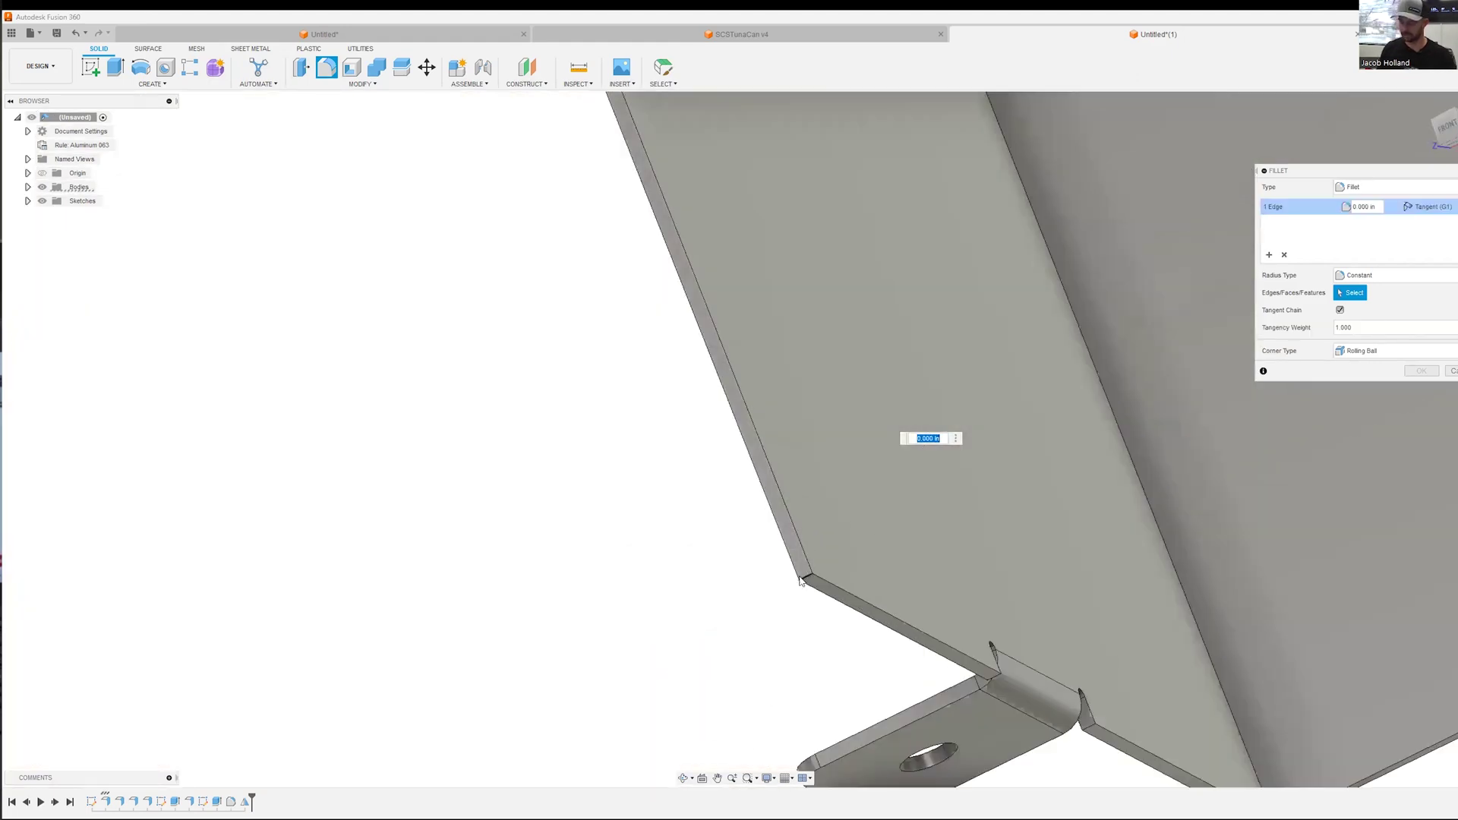
pyautogui.click(802, 581)
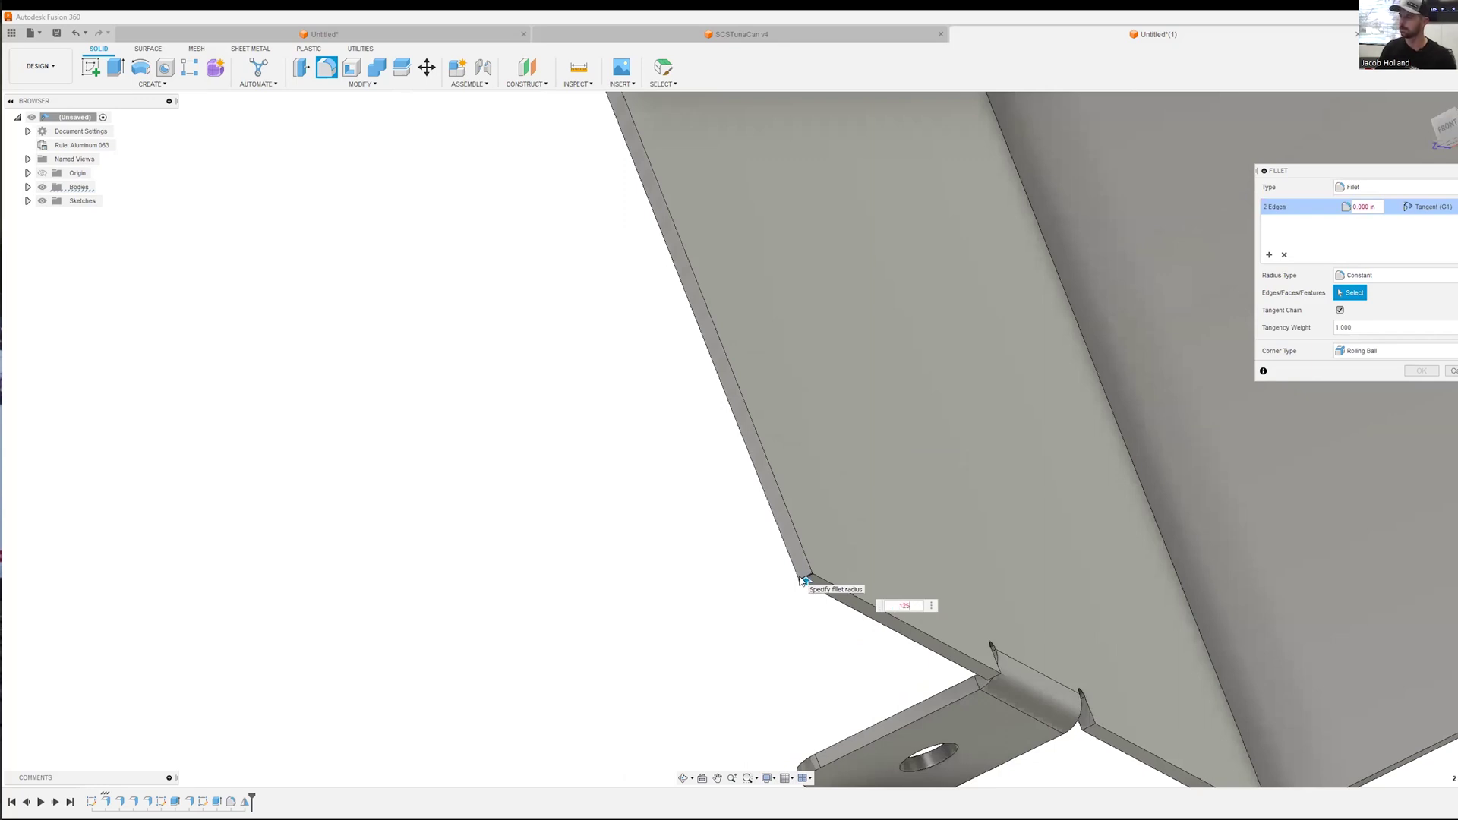
pyautogui.write('125')
pyautogui.press('Return')
pyautogui.scroll(-10, 801, 580)
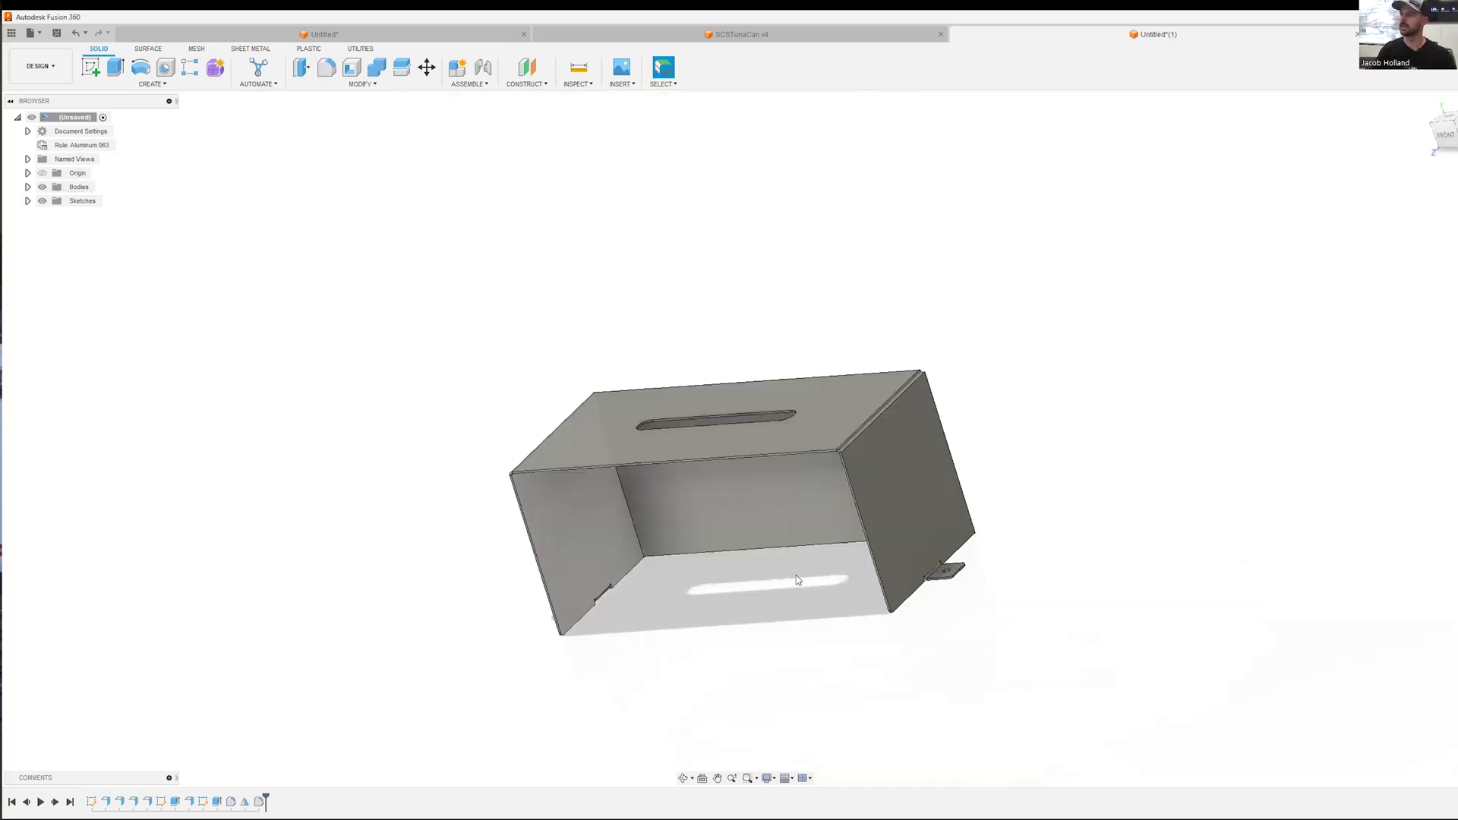
# Step: Create the cover's flat pattern with the slotted top face as the stationary face
pyautogui.keyDown('shift'); pyautogui.moveTo(804, 576); pyautogui.dragTo(790, 556, button='middle'); pyautogui.keyUp('shift')
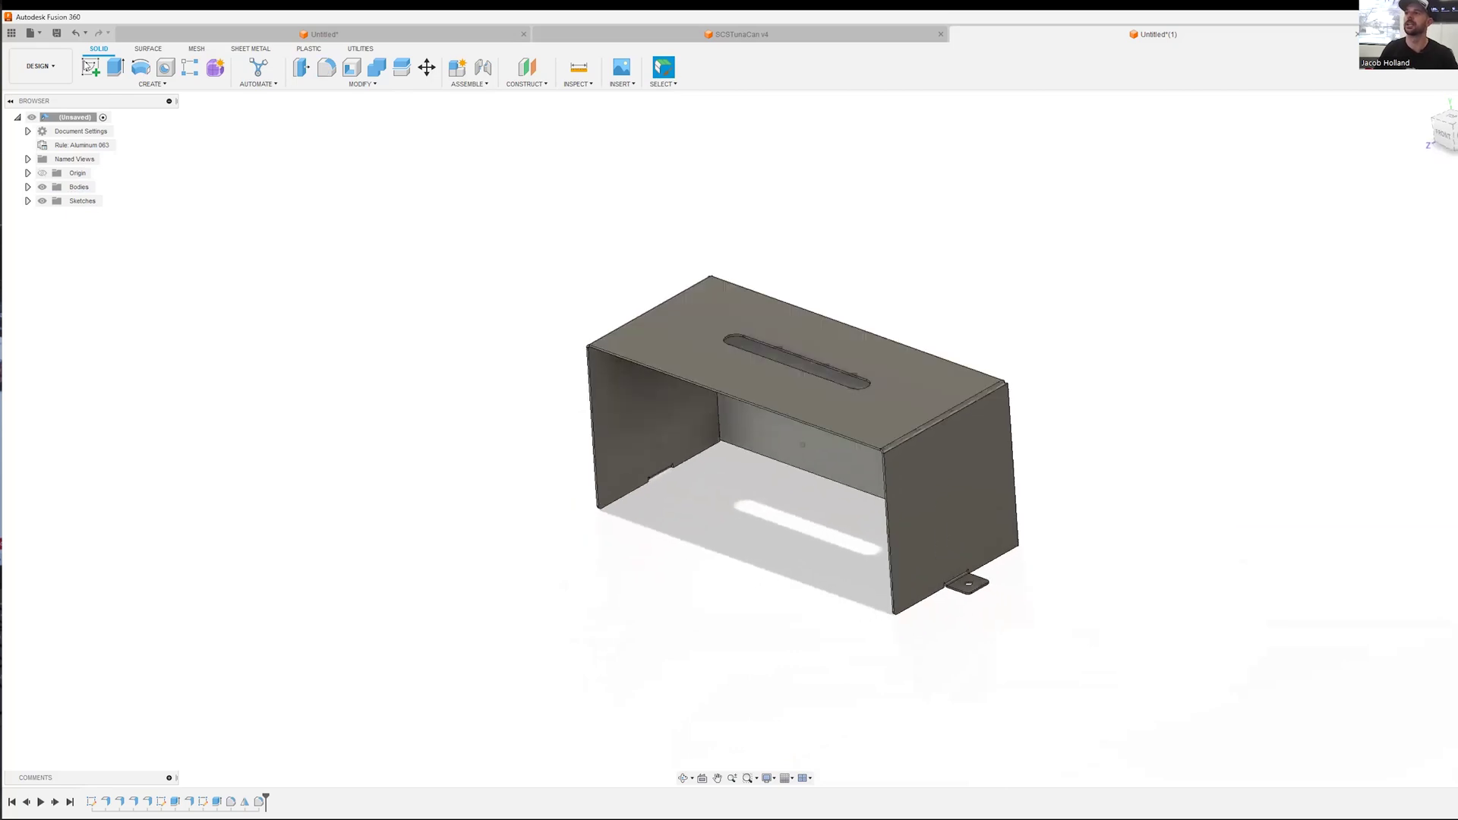
pyautogui.click(246, 49)
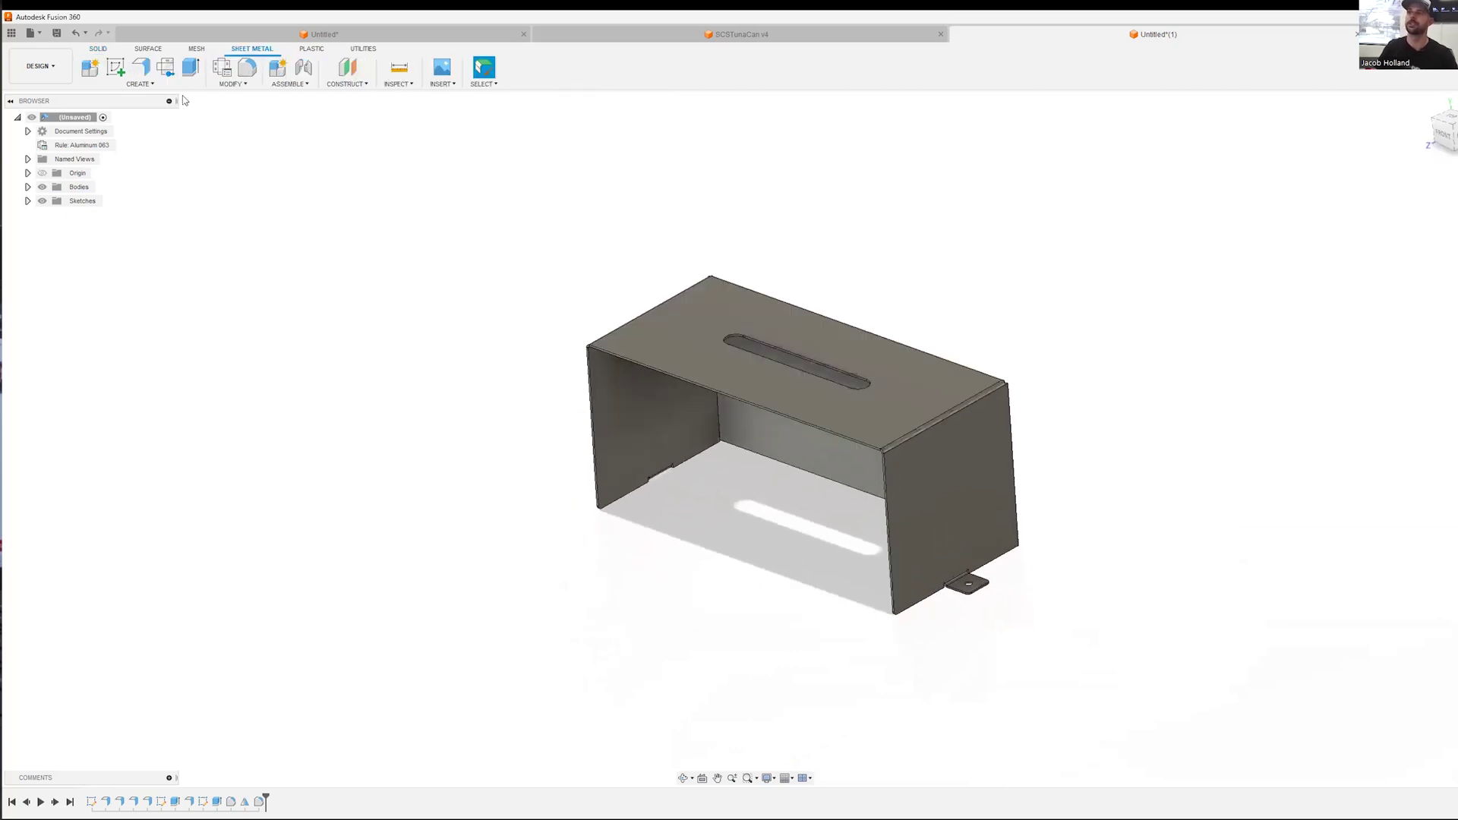
pyautogui.click(167, 67)
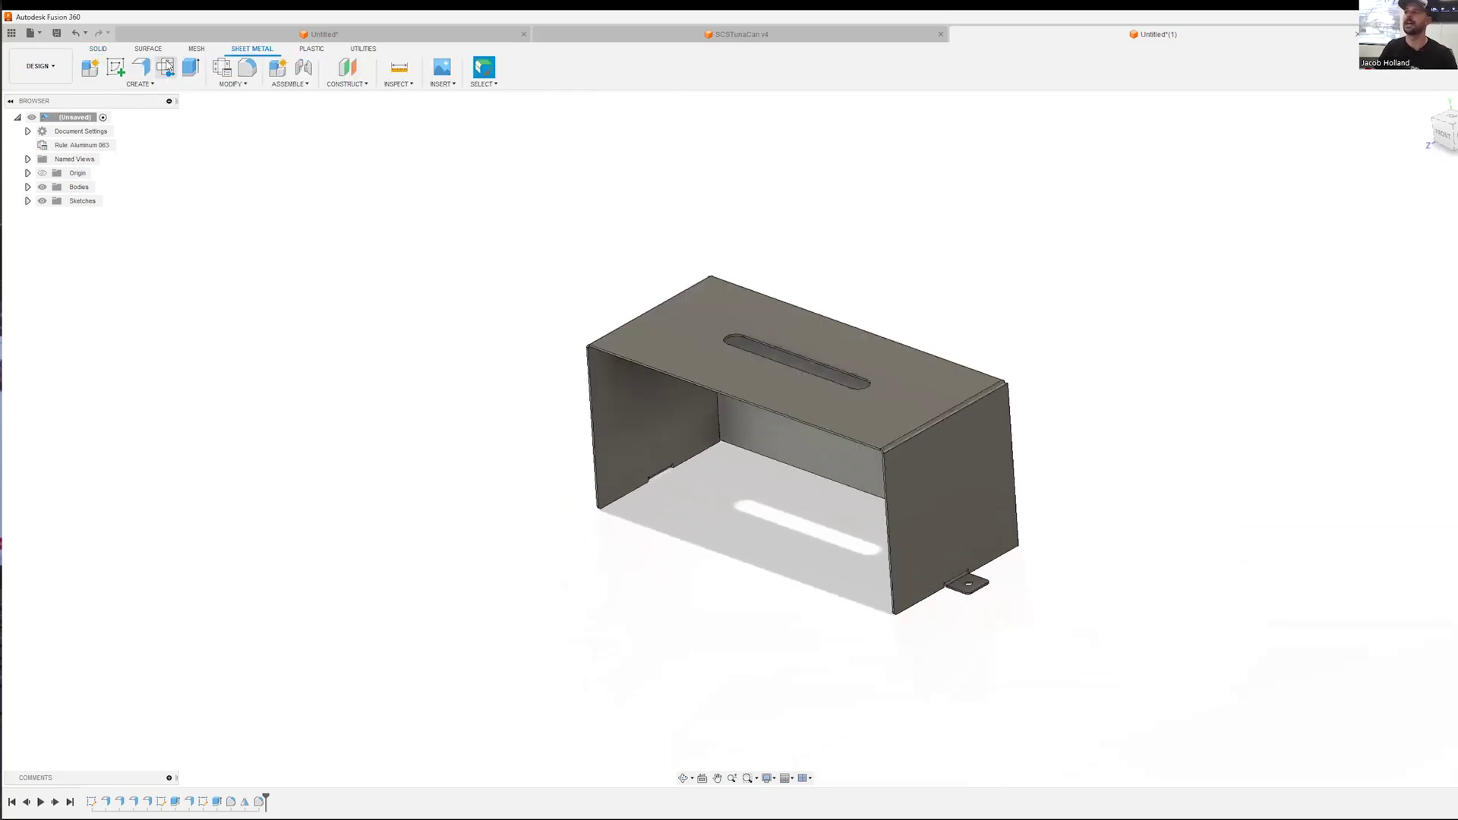
pyautogui.click(882, 409)
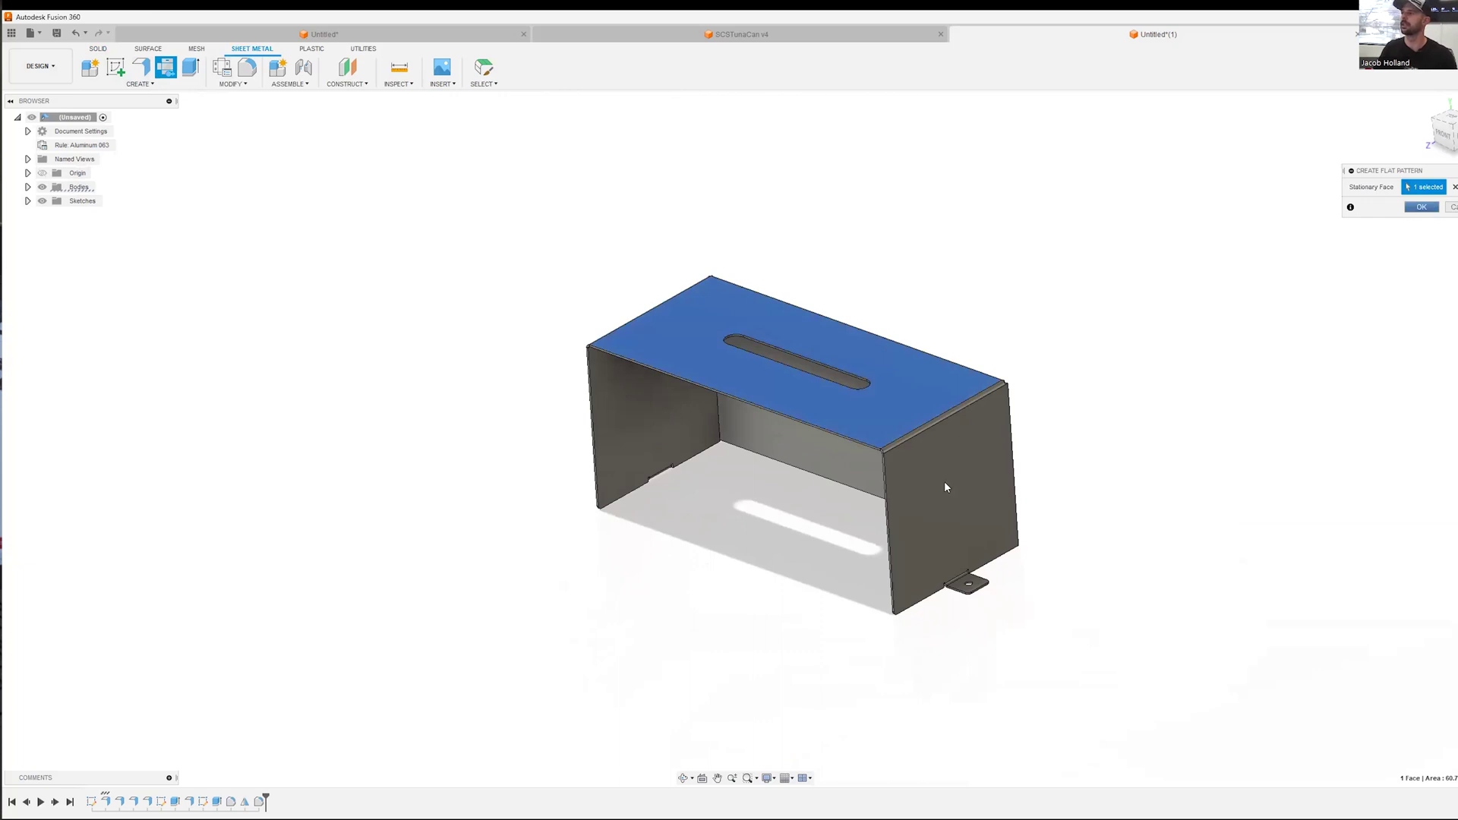
pyautogui.press('Return')
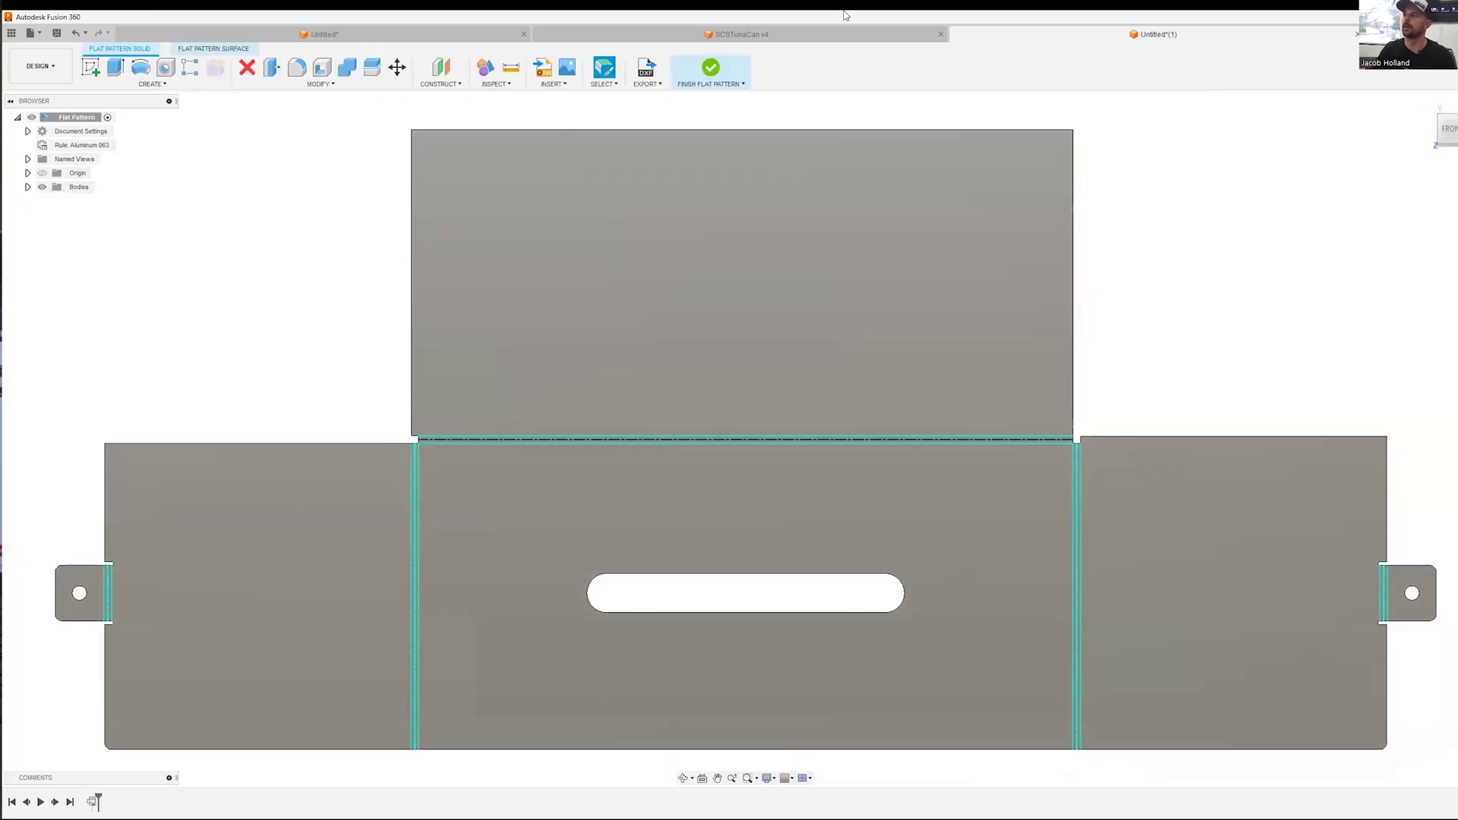
# Step: Export the flat pattern as the DXF file Down_and_Dirty_1.dxf
pyautogui.click(647, 70)
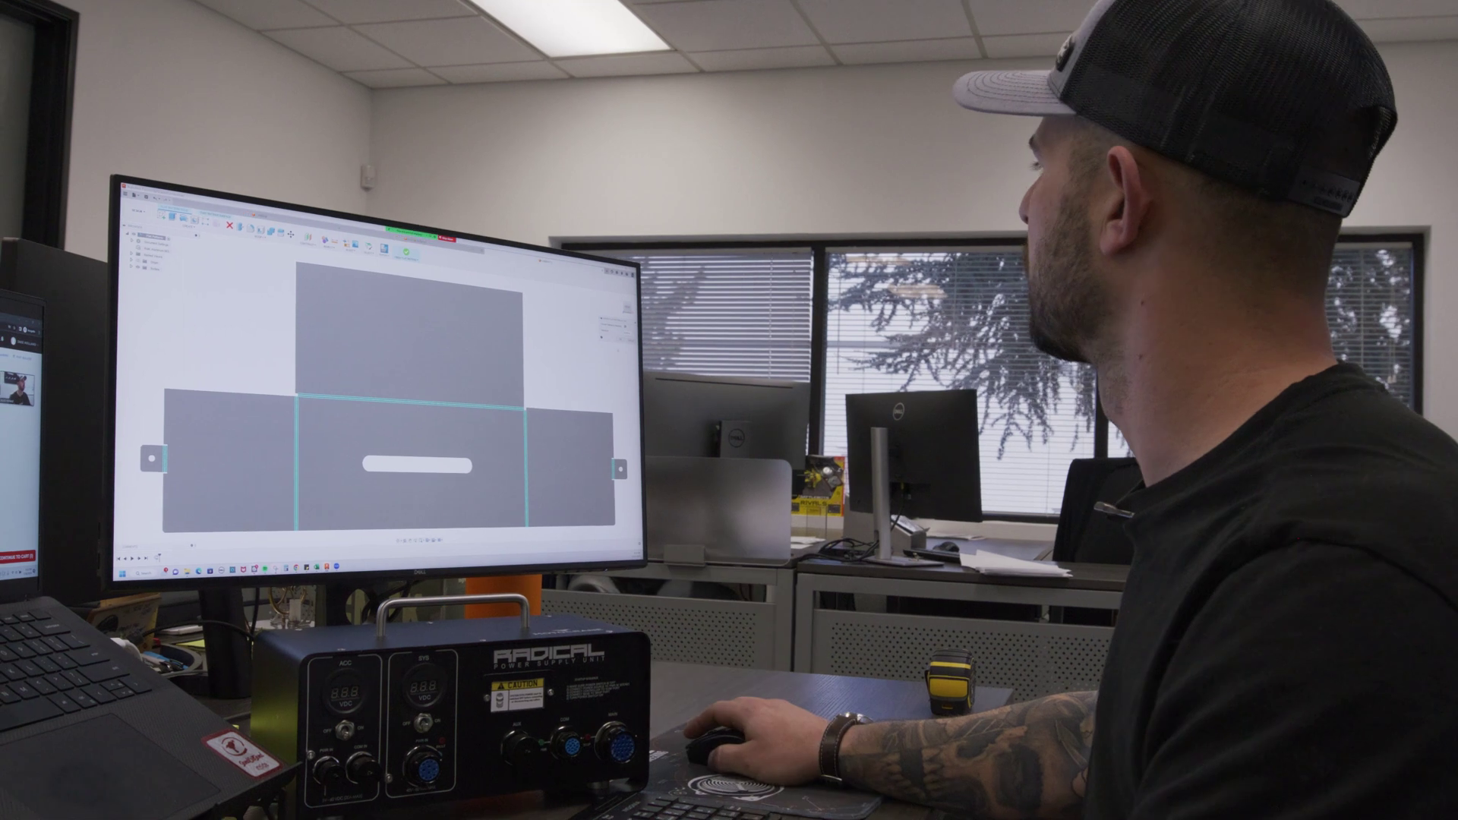
pyautogui.click(616, 342)
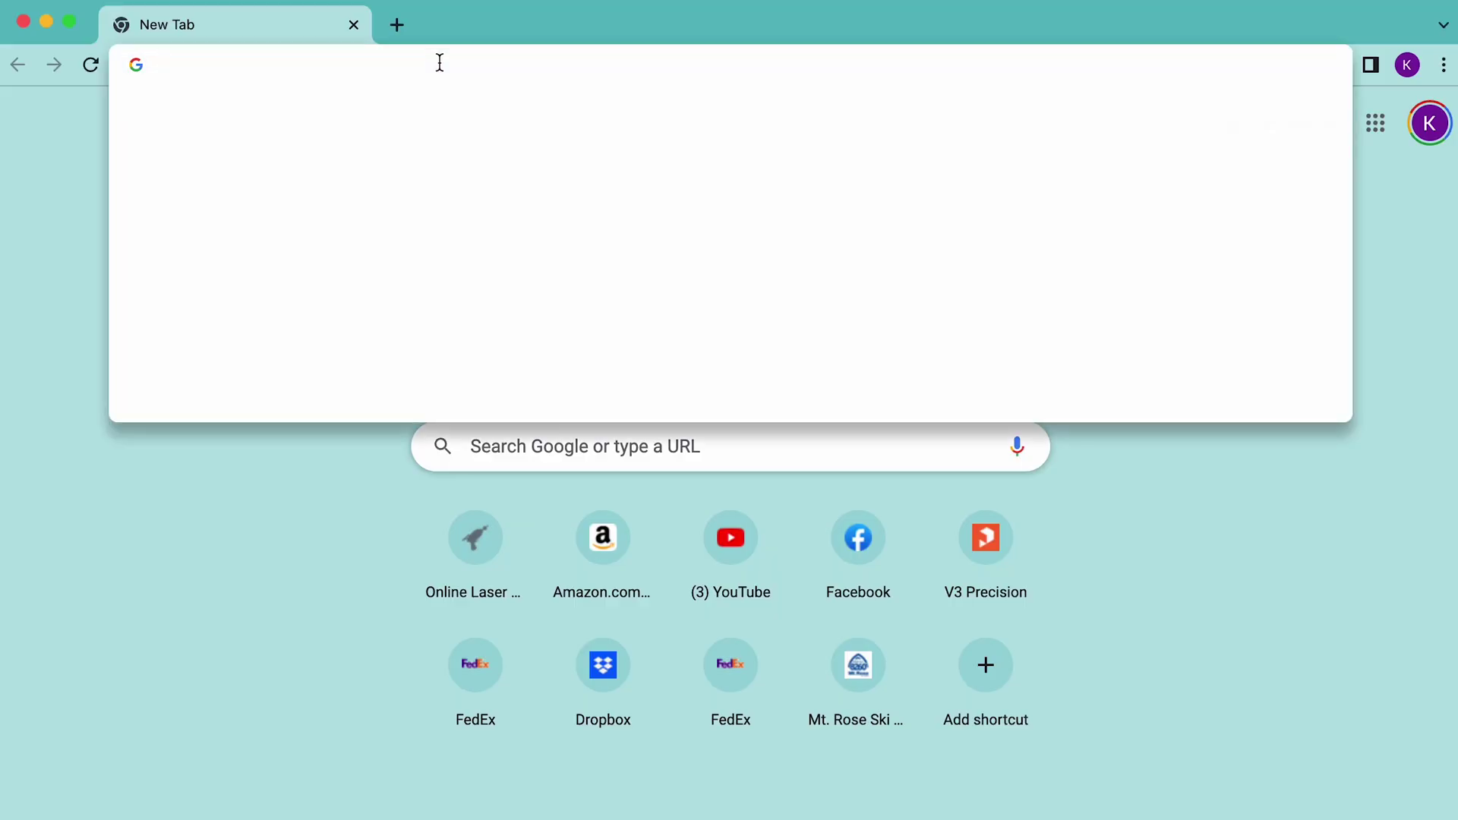
# Step: Switch to the browser, upload Down_and_Dirty_1.dxf to SendCutSend and accept inches as its units
pyautogui.write('send')
pyautogui.press('Return')
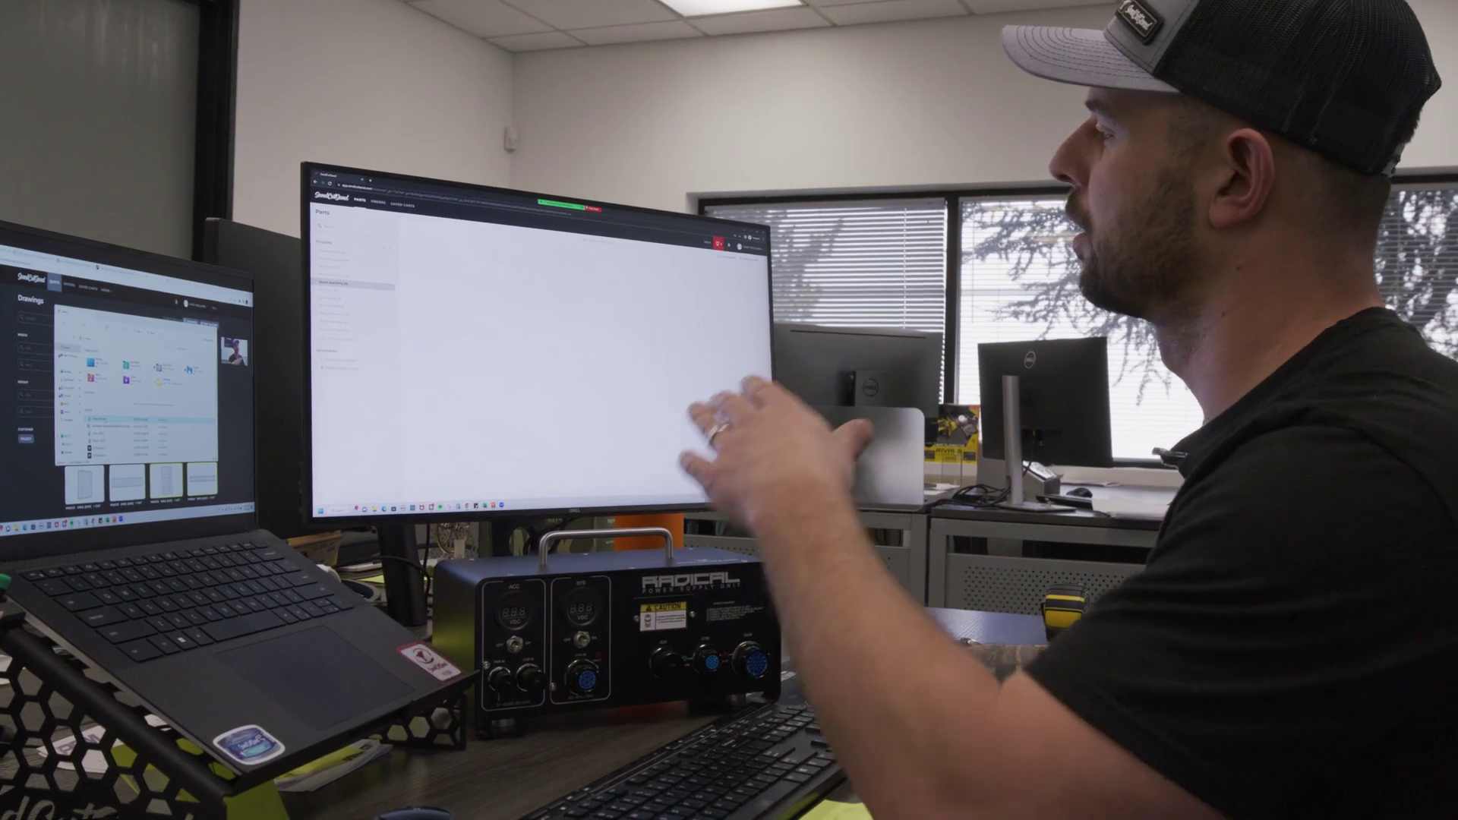
pyautogui.moveTo(105, 415); pyautogui.dragTo(530, 252)
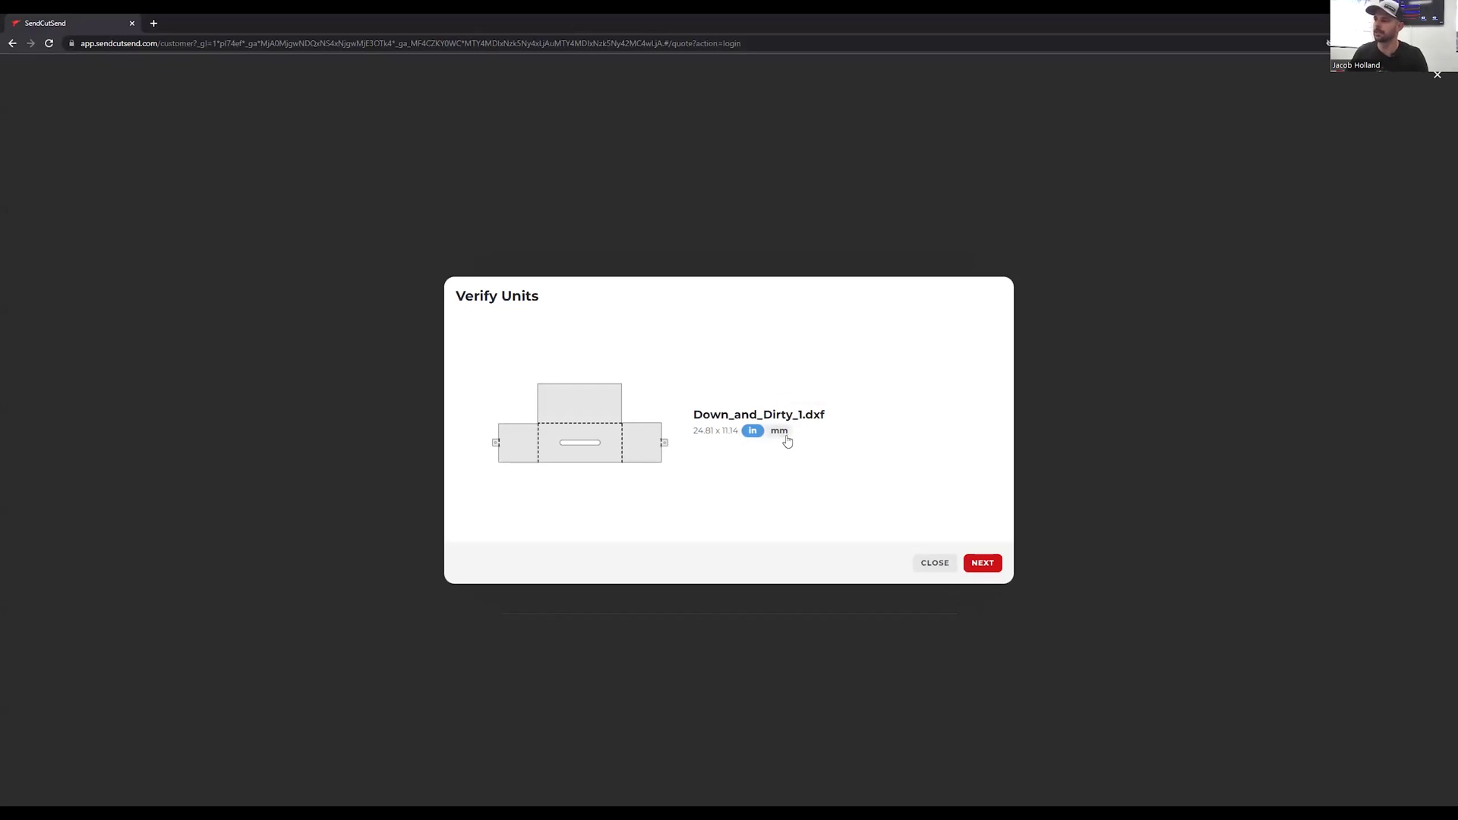
pyautogui.click(983, 564)
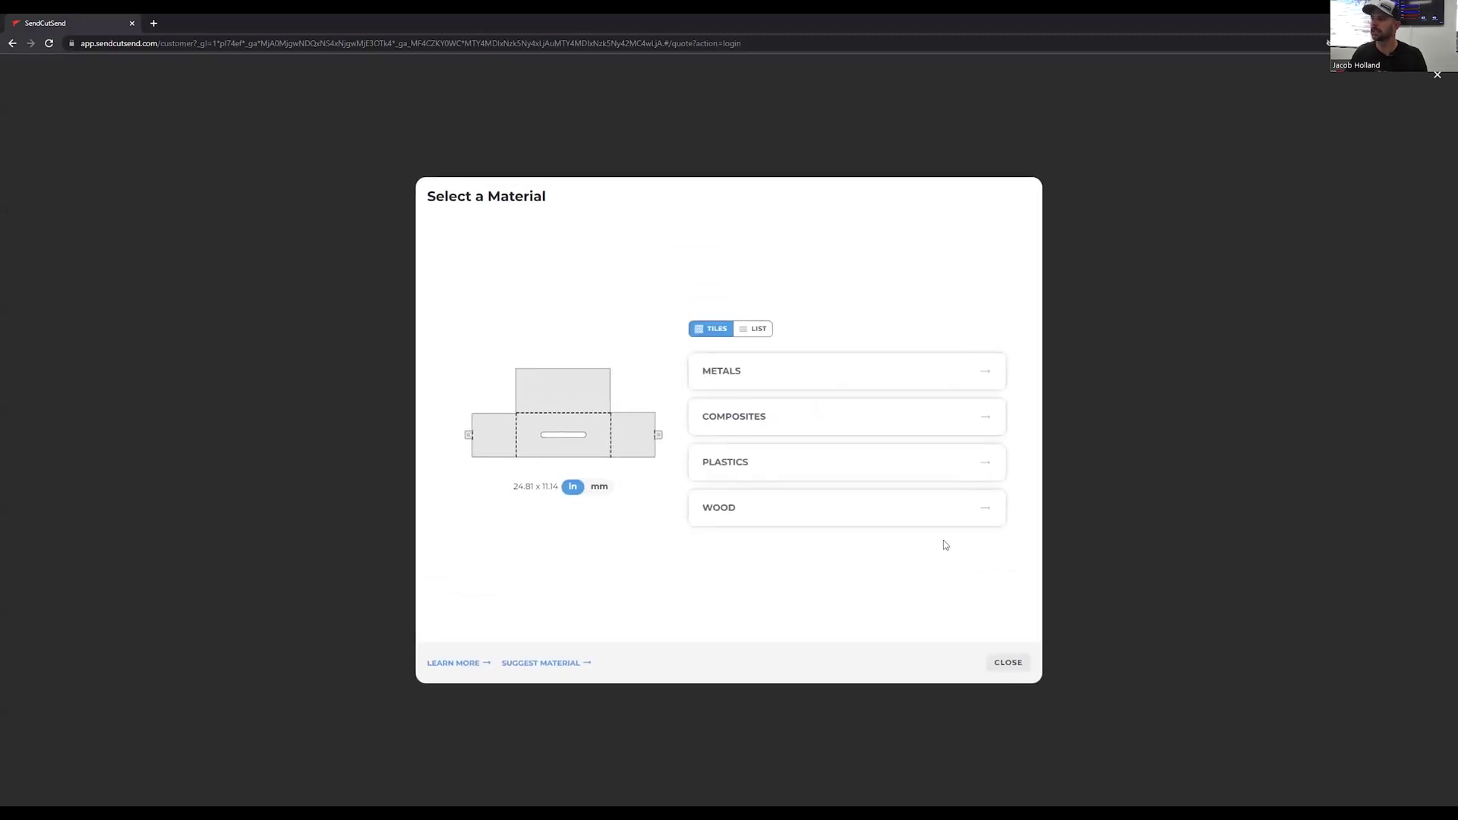
# Step: Choose 5052 aluminum with a thickness of .063" (1.6 mm) as the part's material
pyautogui.click(802, 369)
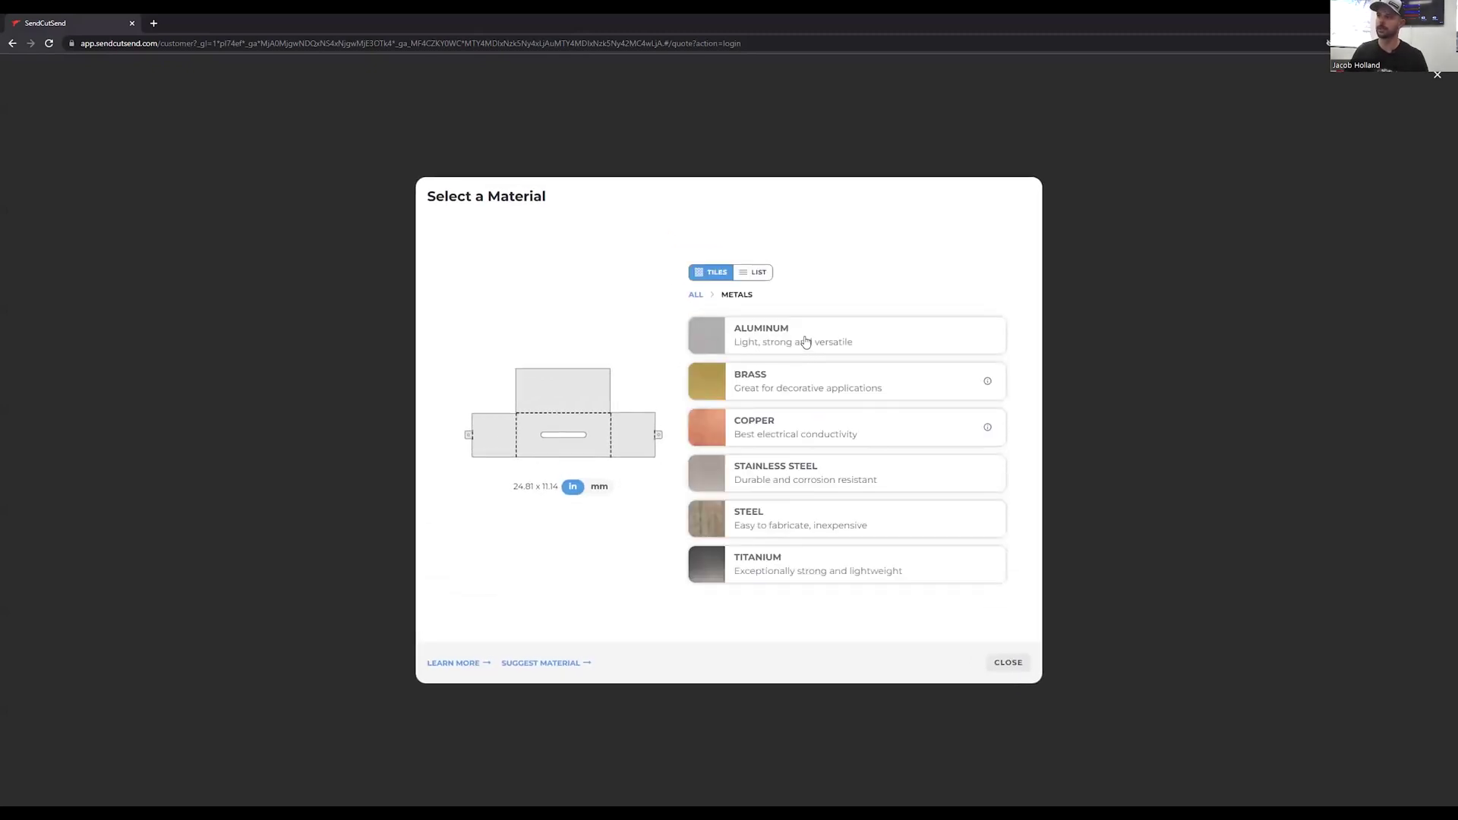
pyautogui.click(806, 344)
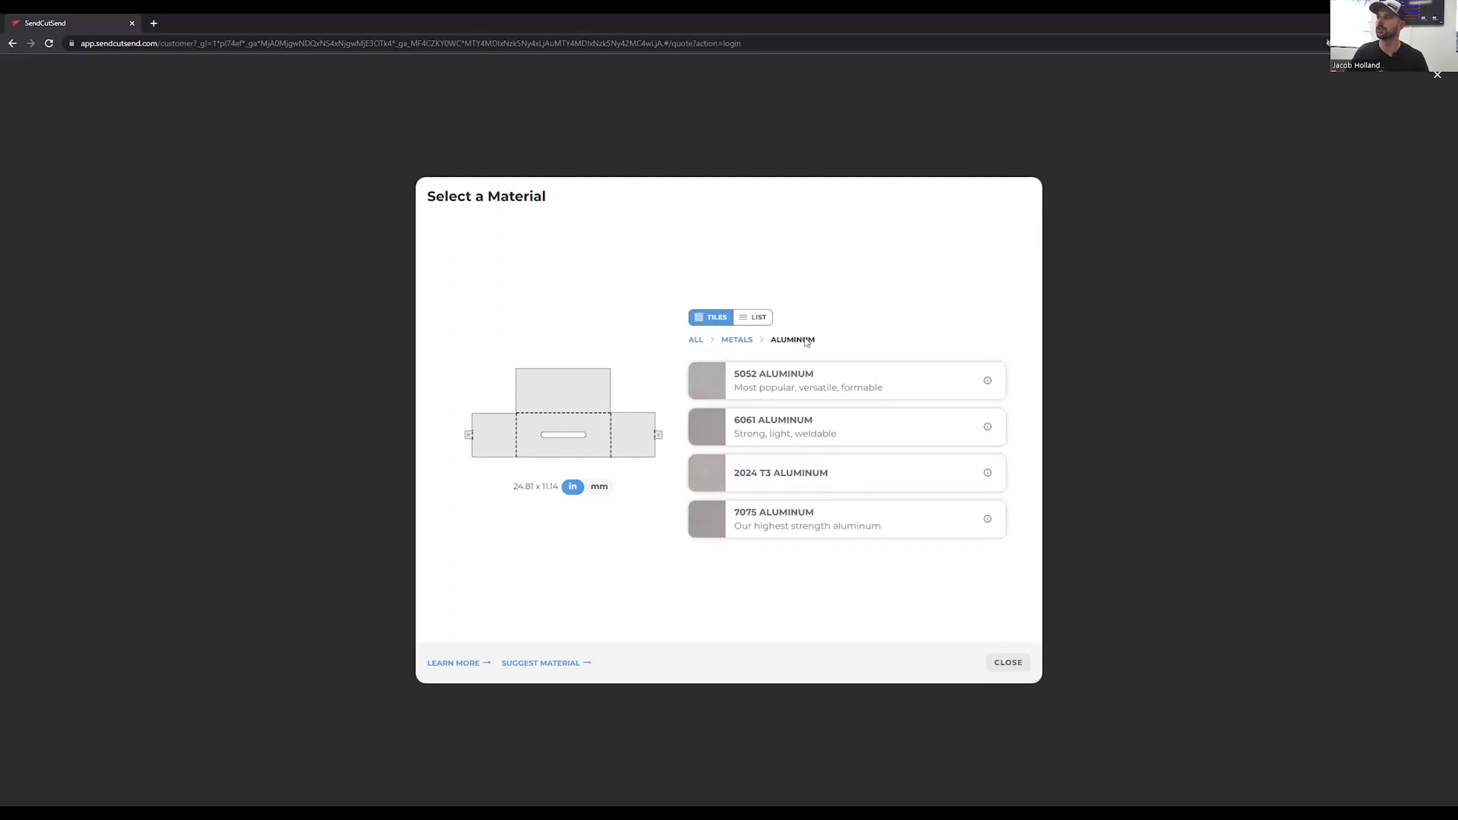
pyautogui.click(802, 384)
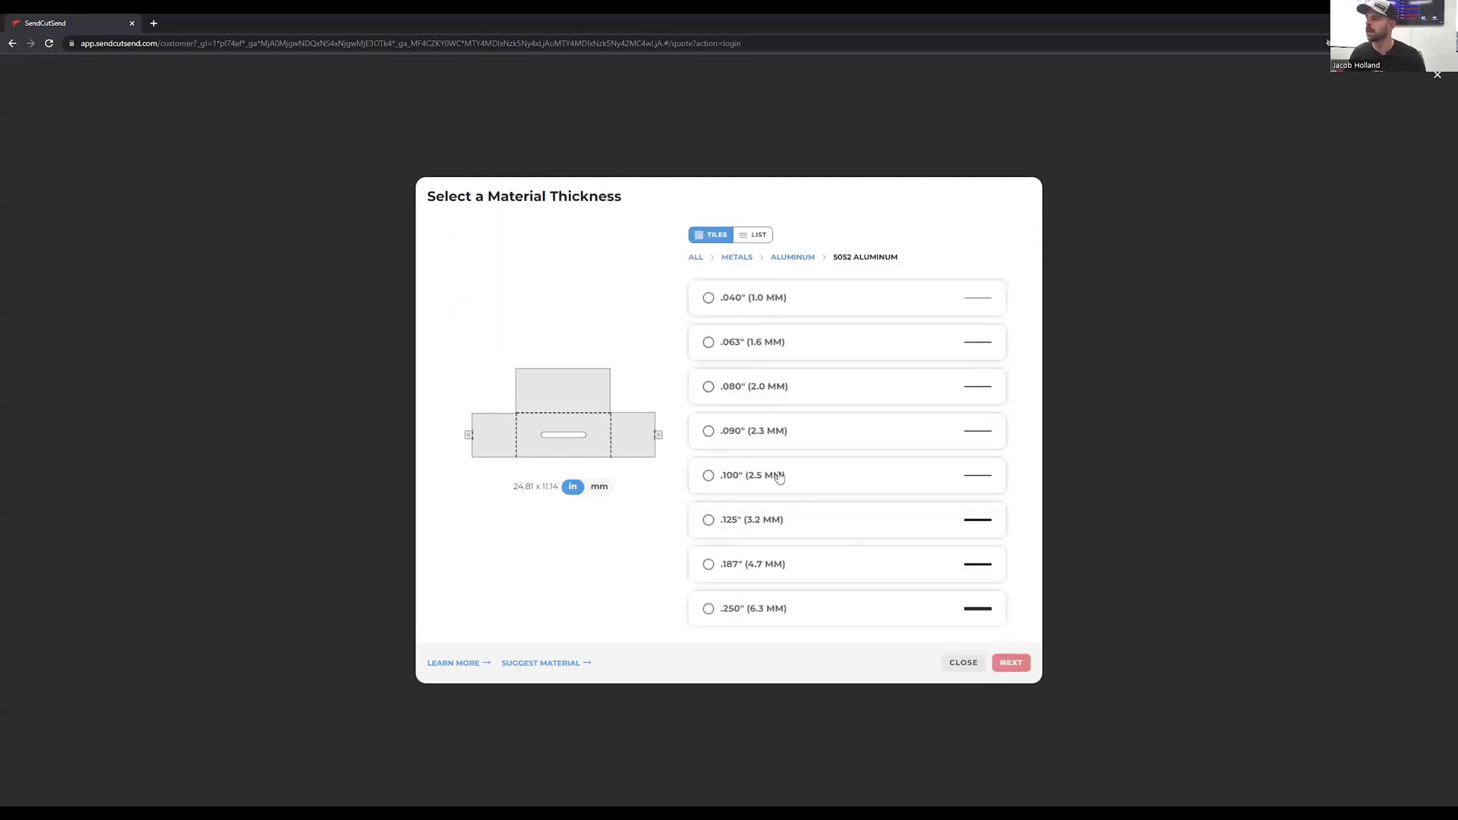
pyautogui.click(772, 354)
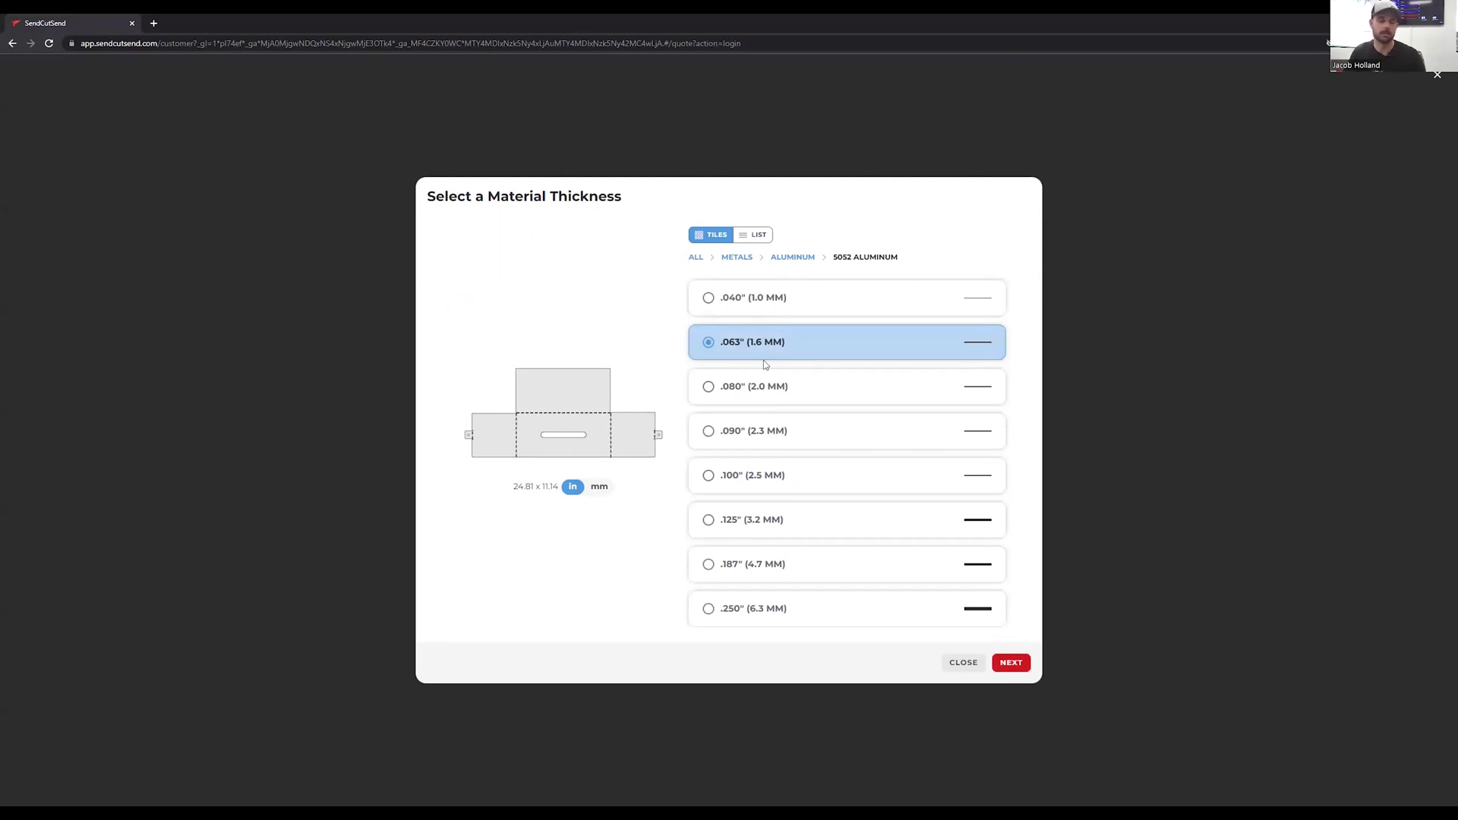
pyautogui.click(1012, 663)
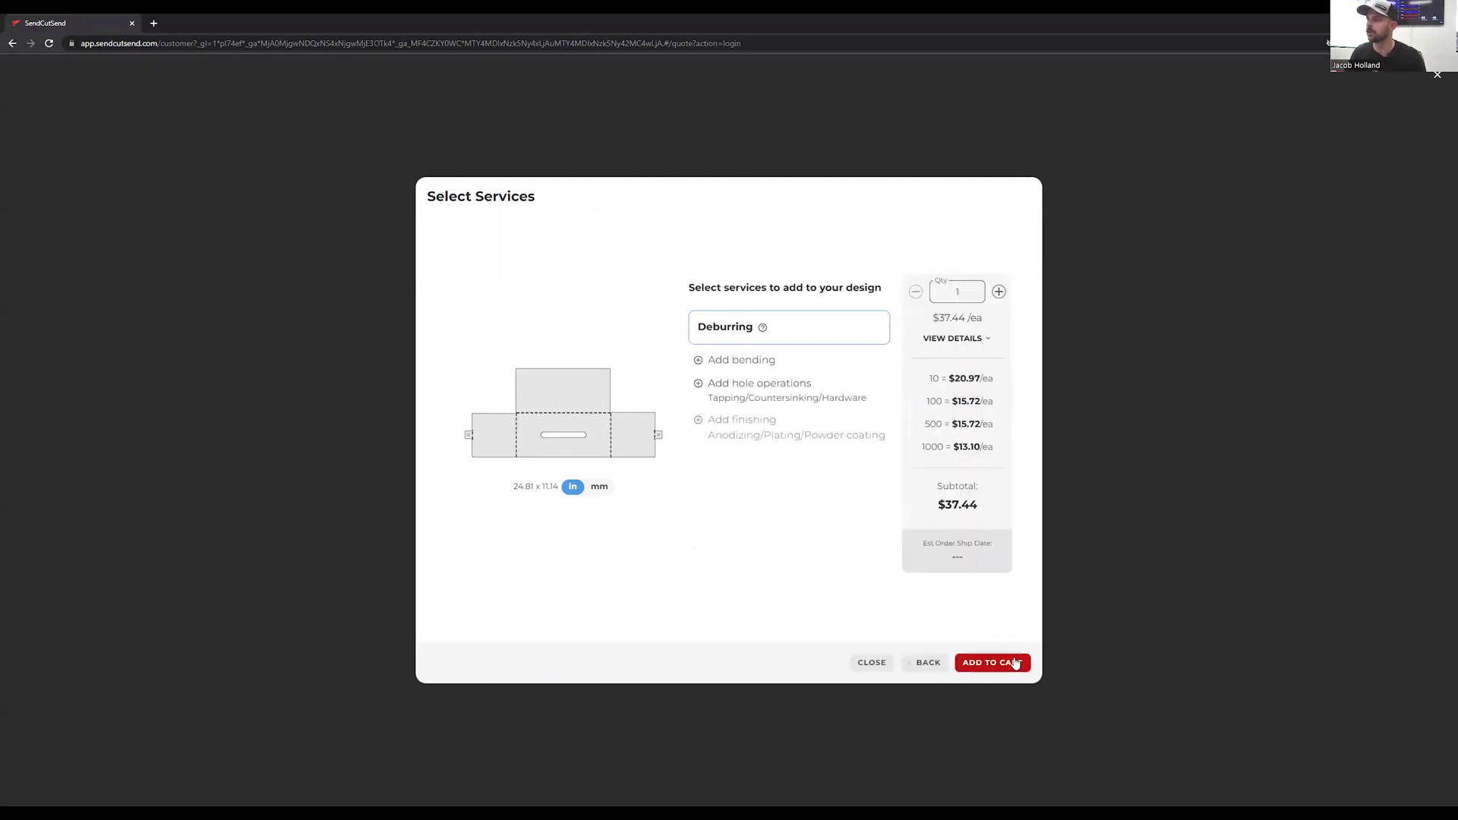
# Step: Start adding the bending service and set bend 1, between the slotted face and one end wall, to 90 degrees down
pyautogui.click(736, 361)
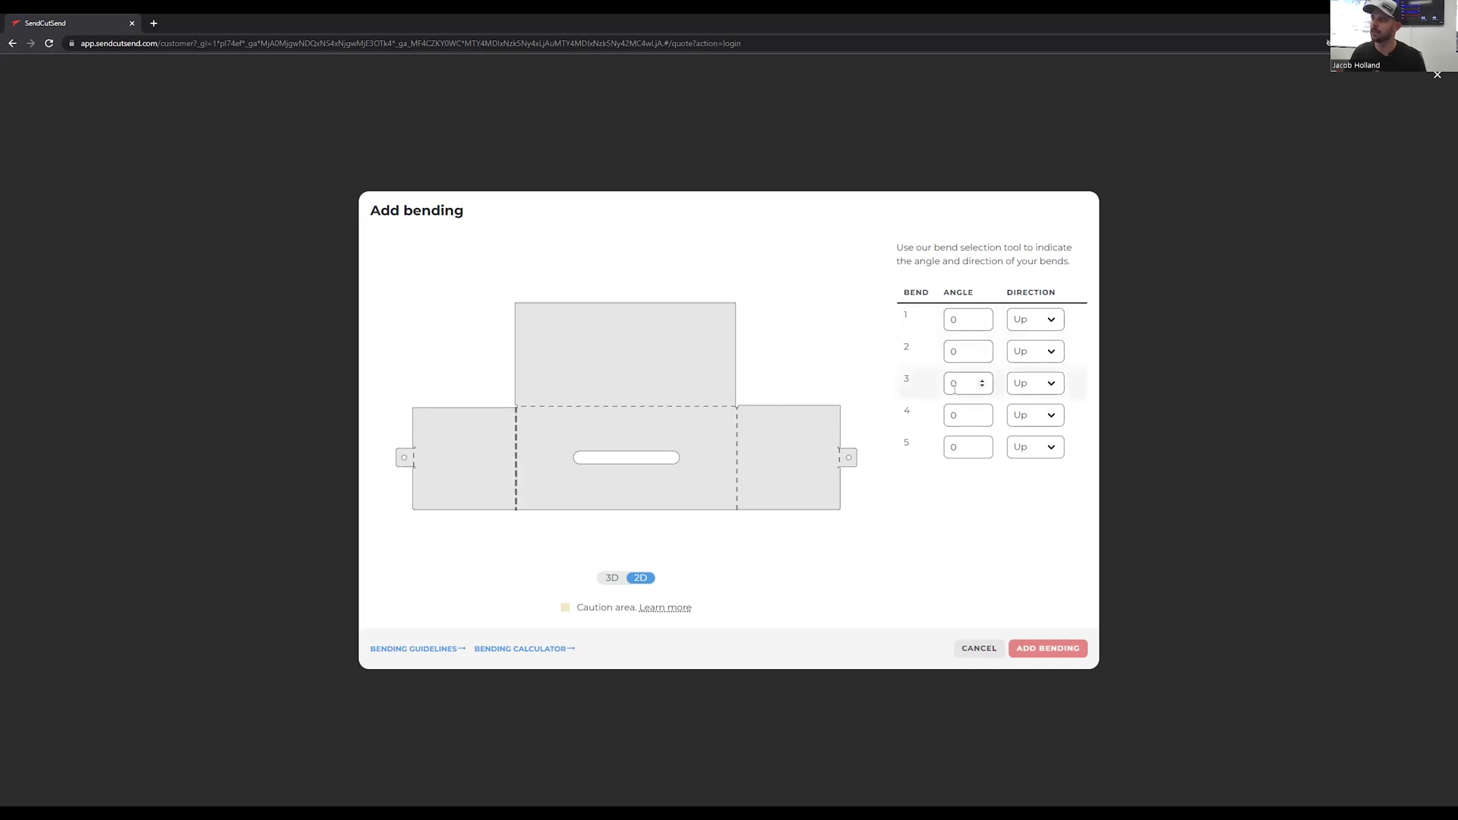
pyautogui.click(612, 578)
pyautogui.moveTo(680, 449)
pyautogui.mouseDown()
pyautogui.moveTo(717, 430)
pyautogui.moveTo(672, 450)
pyautogui.mouseUp()
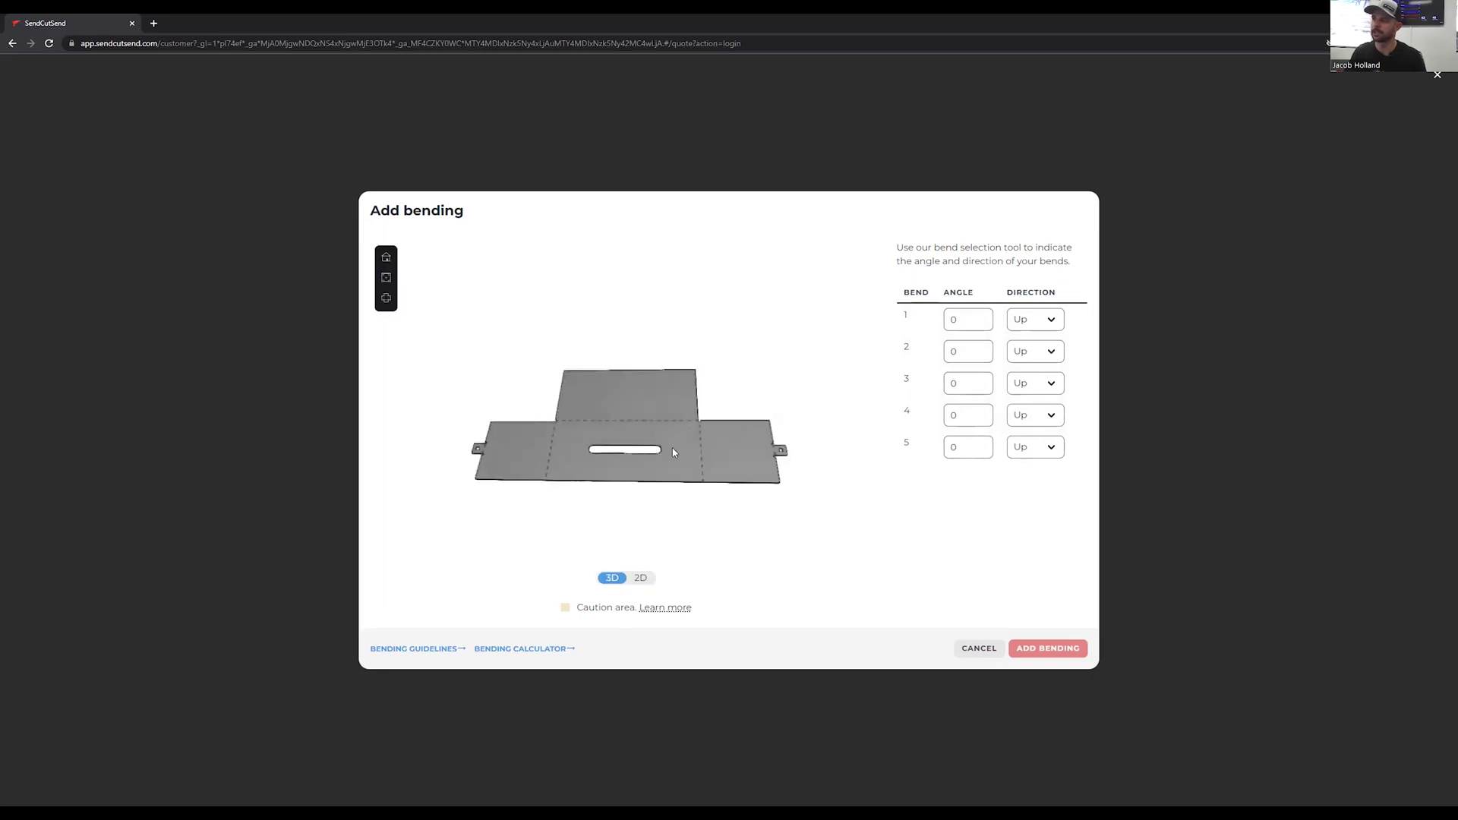
pyautogui.click(964, 322)
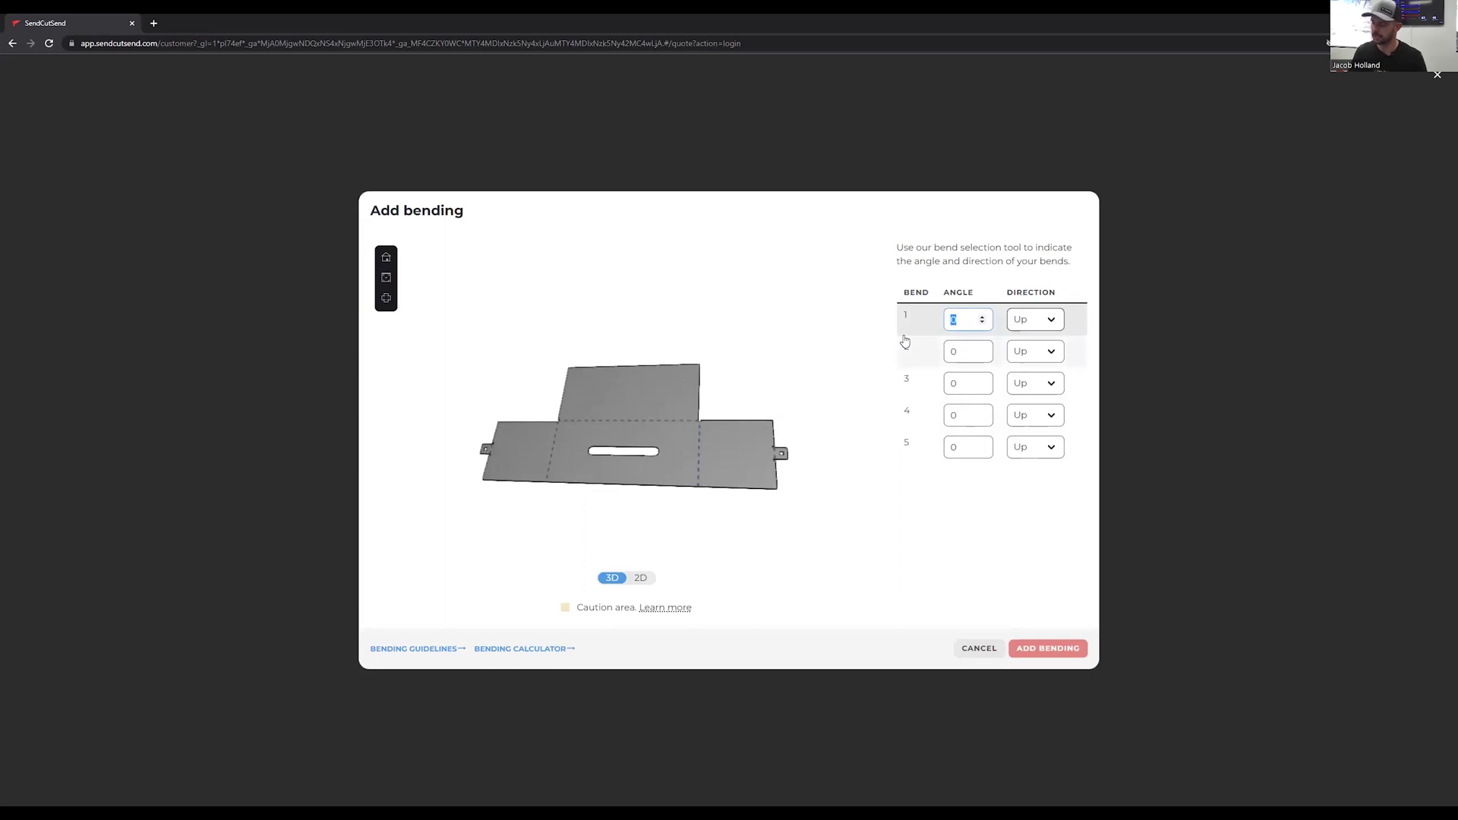
pyautogui.write('90')
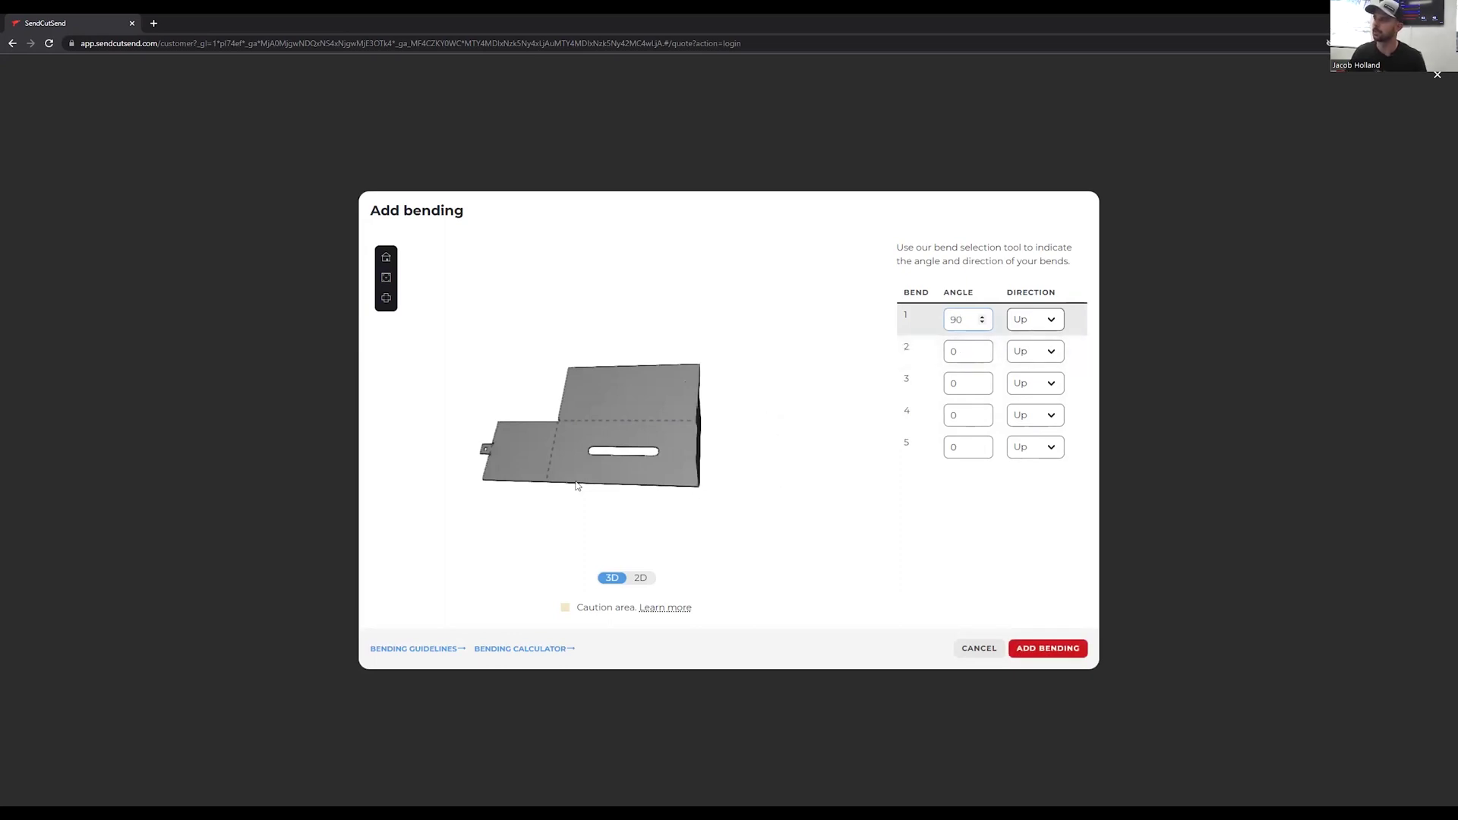
pyautogui.moveTo(578, 486); pyautogui.dragTo(627, 459)
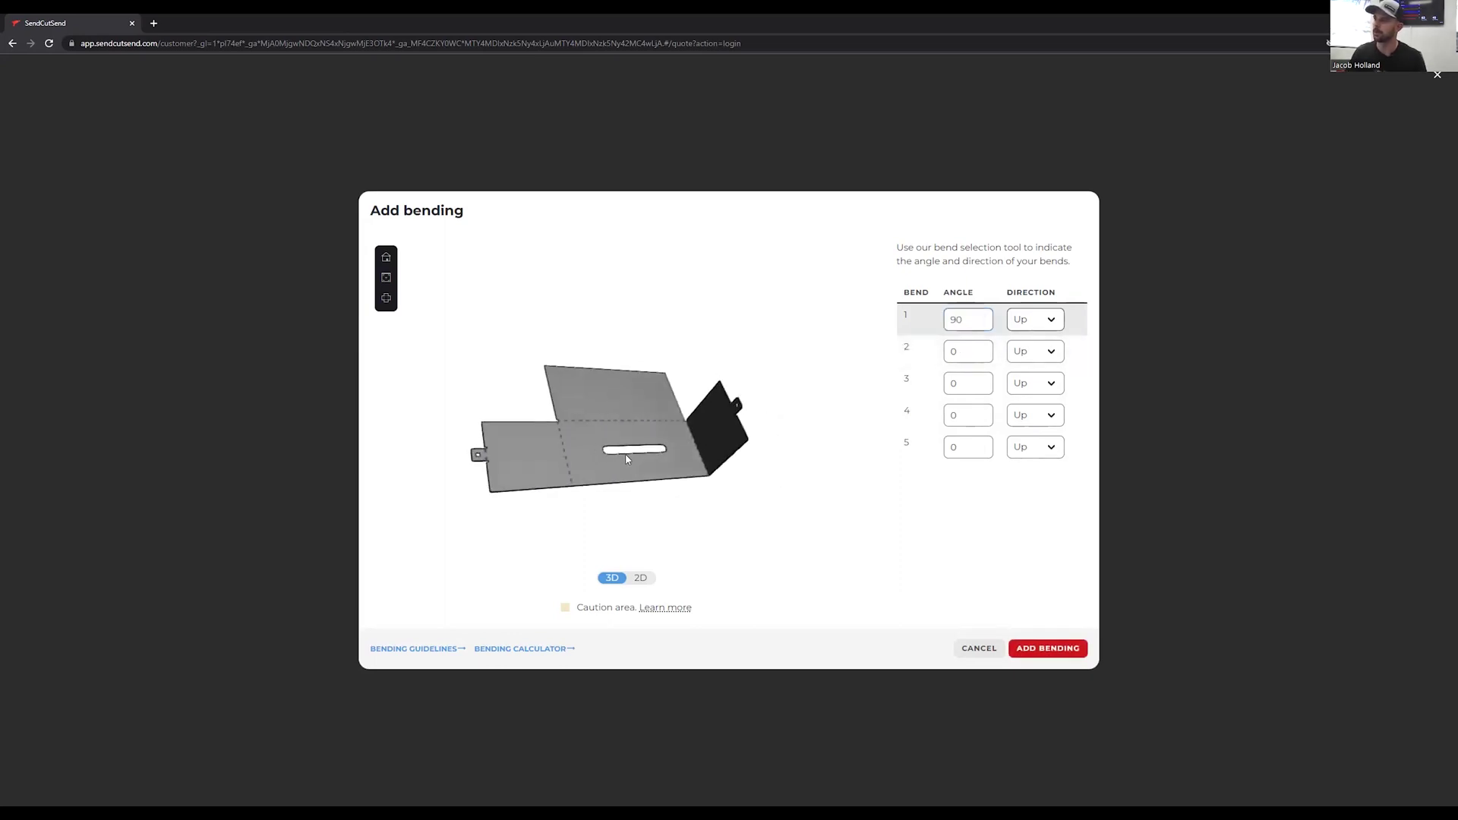
pyautogui.click(1042, 319)
pyautogui.click(1037, 349)
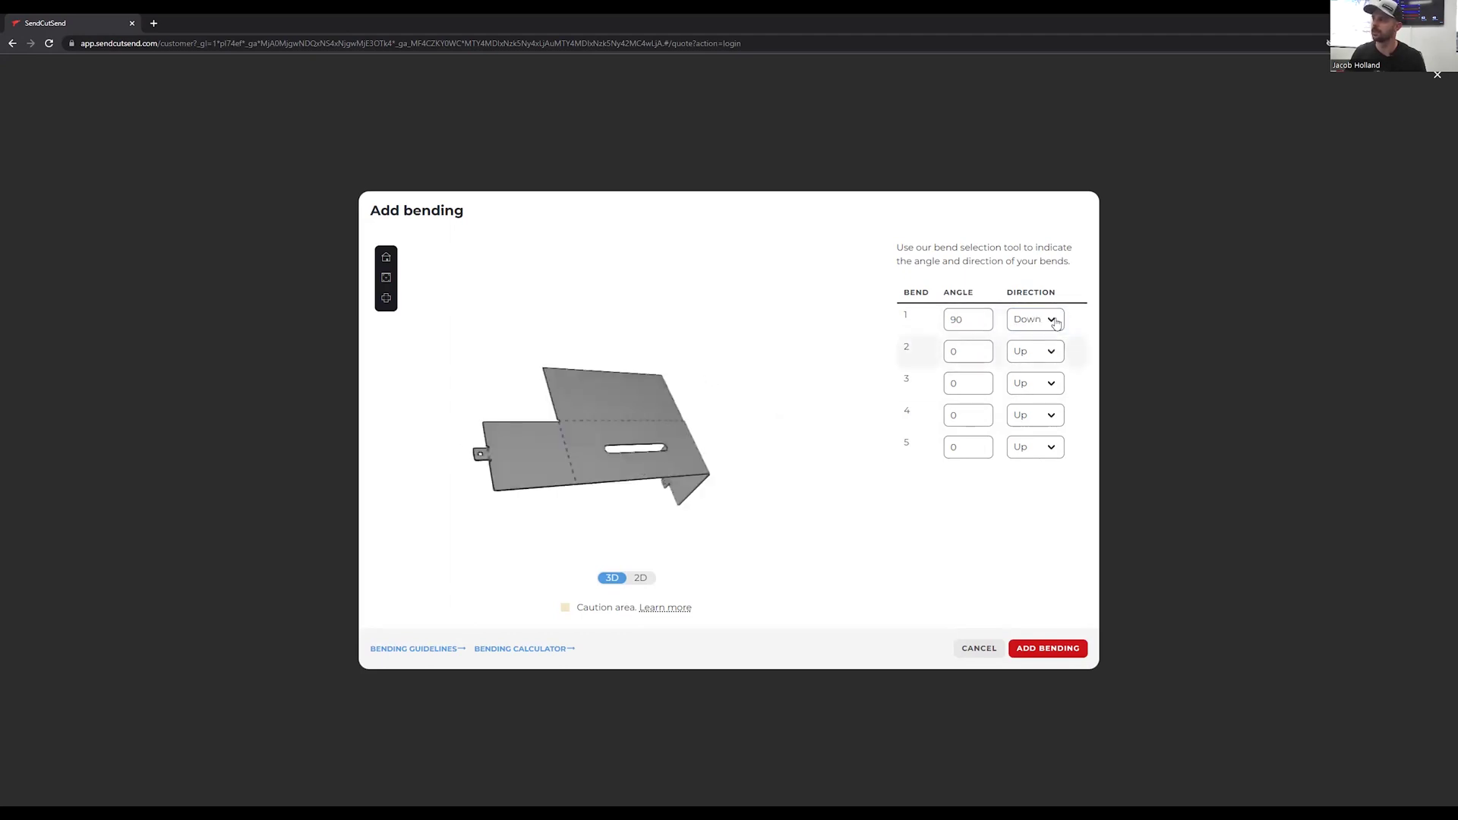
# Step: Set bend 5, between the slotted face and the long wall, to 90 degrees down
pyautogui.click(958, 352)
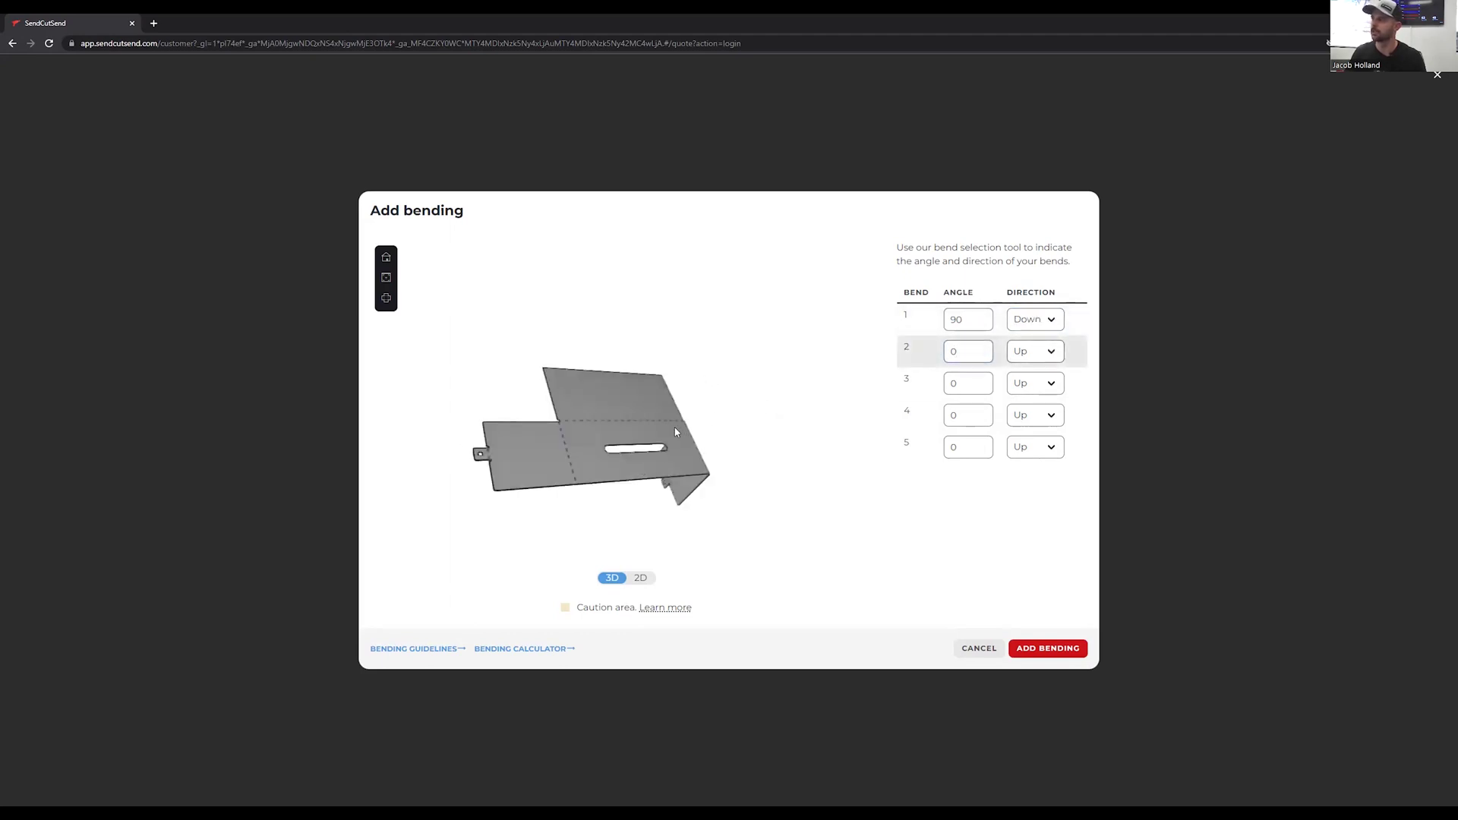
pyautogui.moveTo(675, 430); pyautogui.dragTo(650, 430)
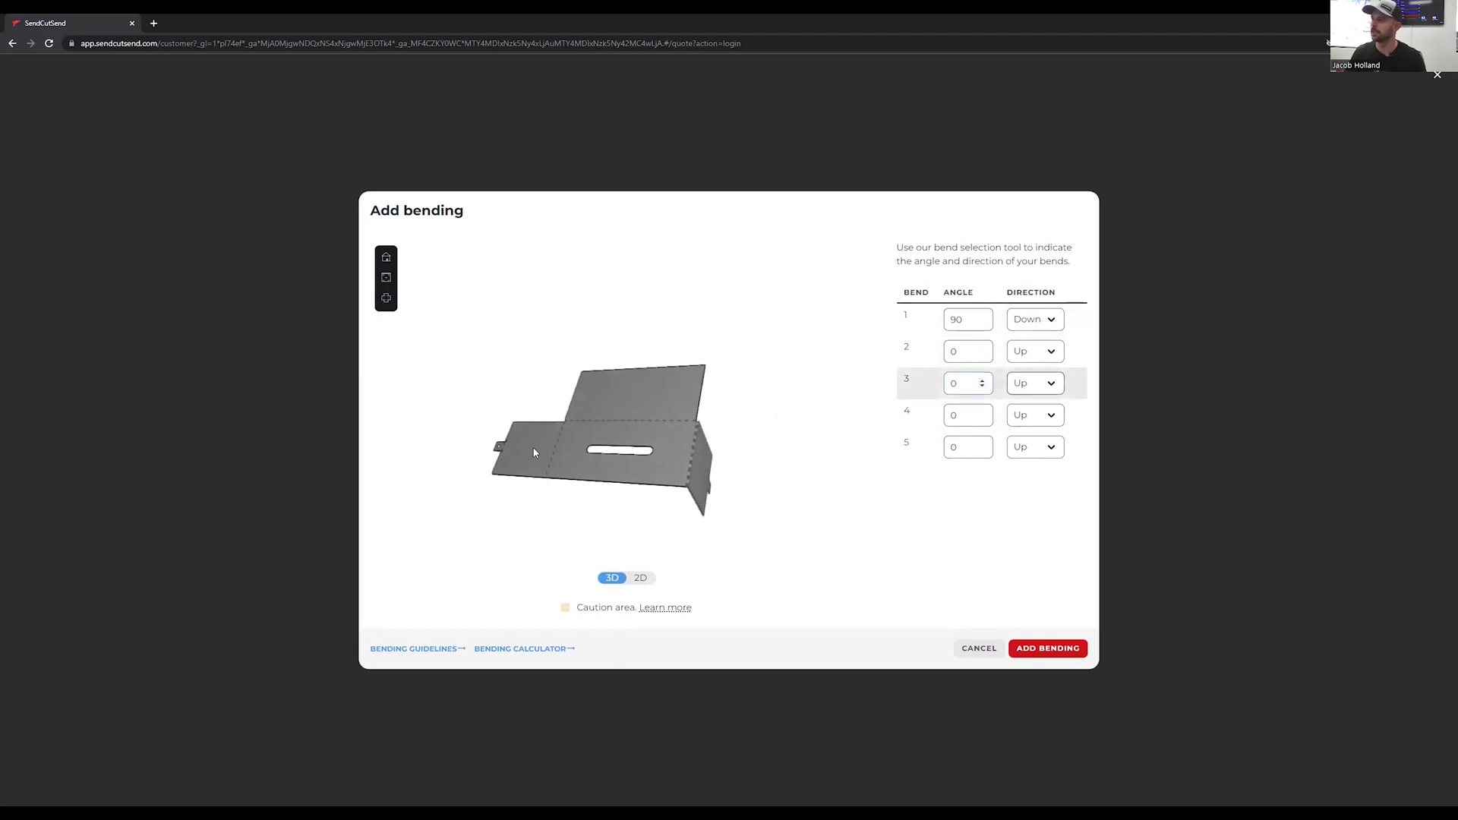
pyautogui.click(559, 440)
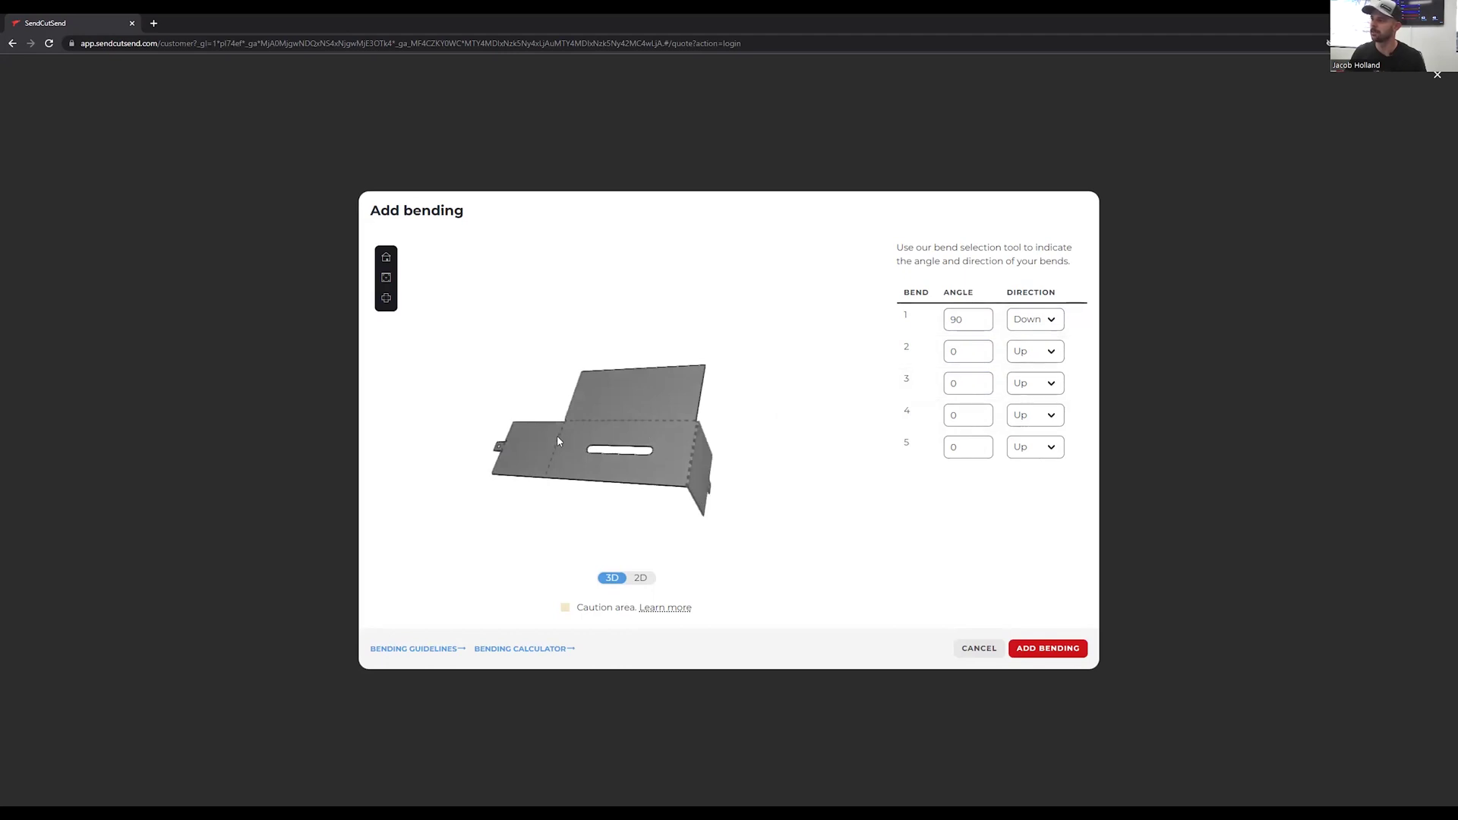
pyautogui.click(636, 582)
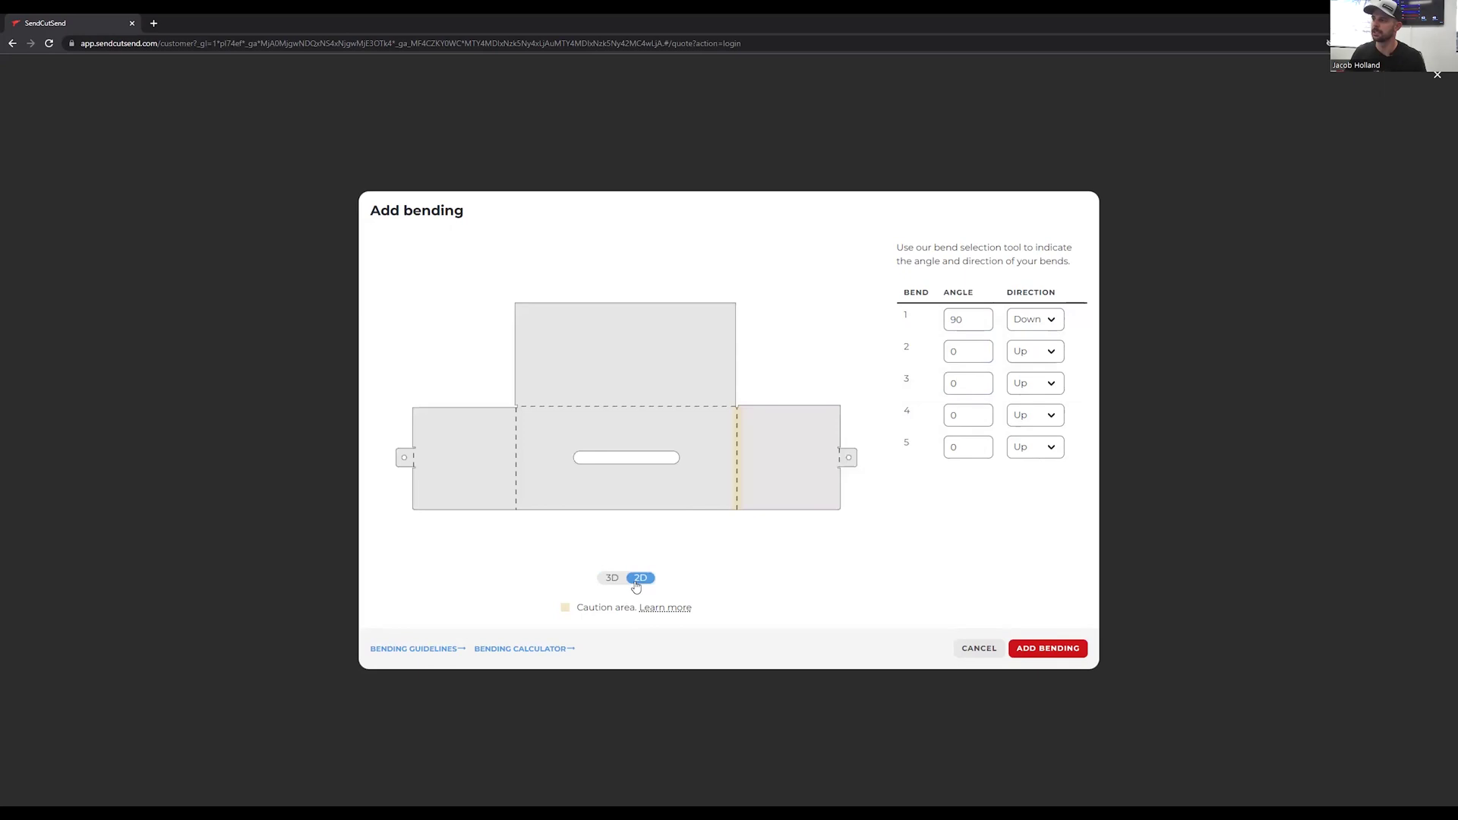
pyautogui.click(665, 410)
pyautogui.moveTo(958, 448); pyautogui.dragTo(924, 455)
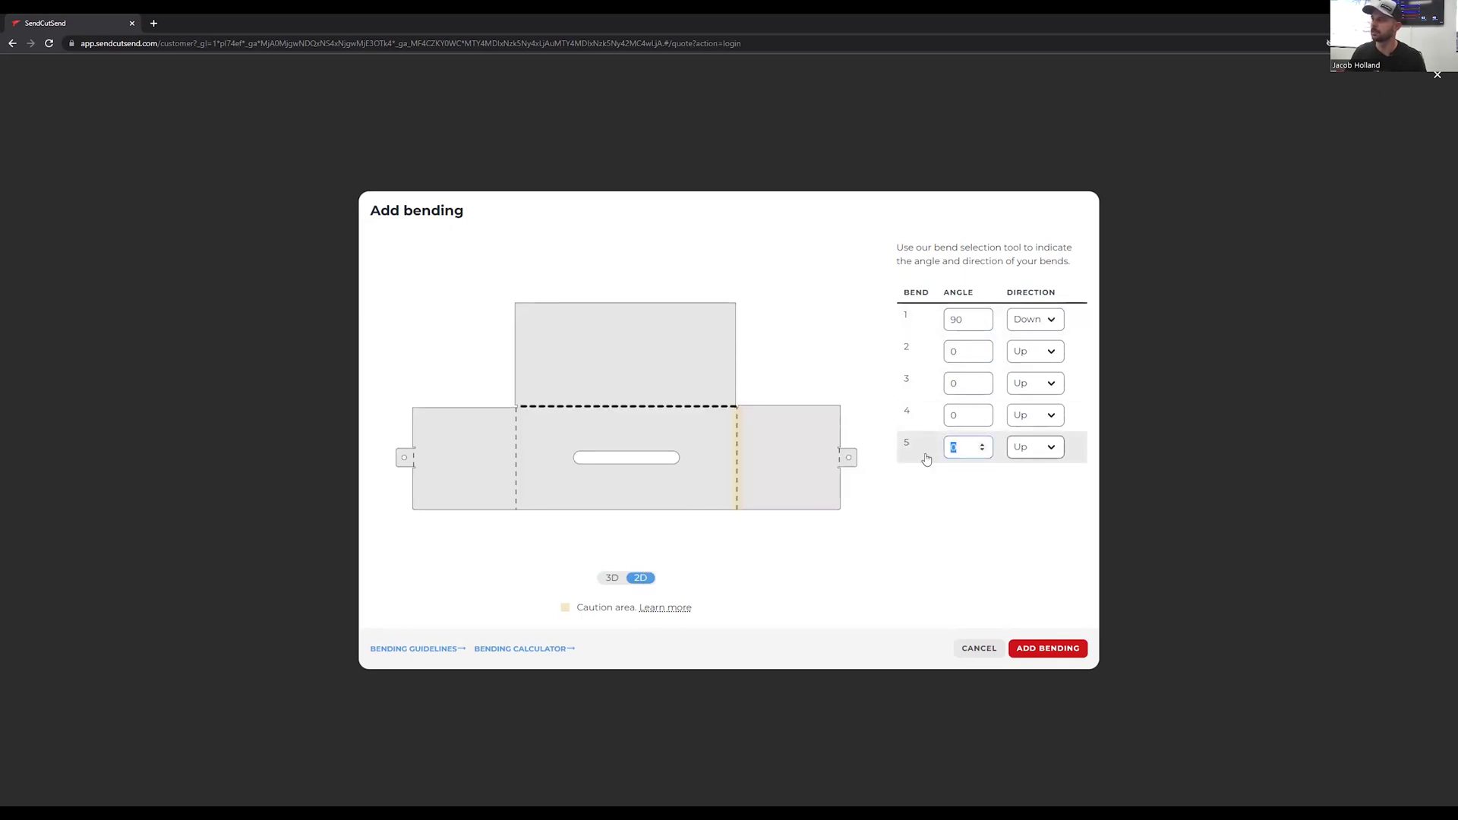
pyautogui.write('90')
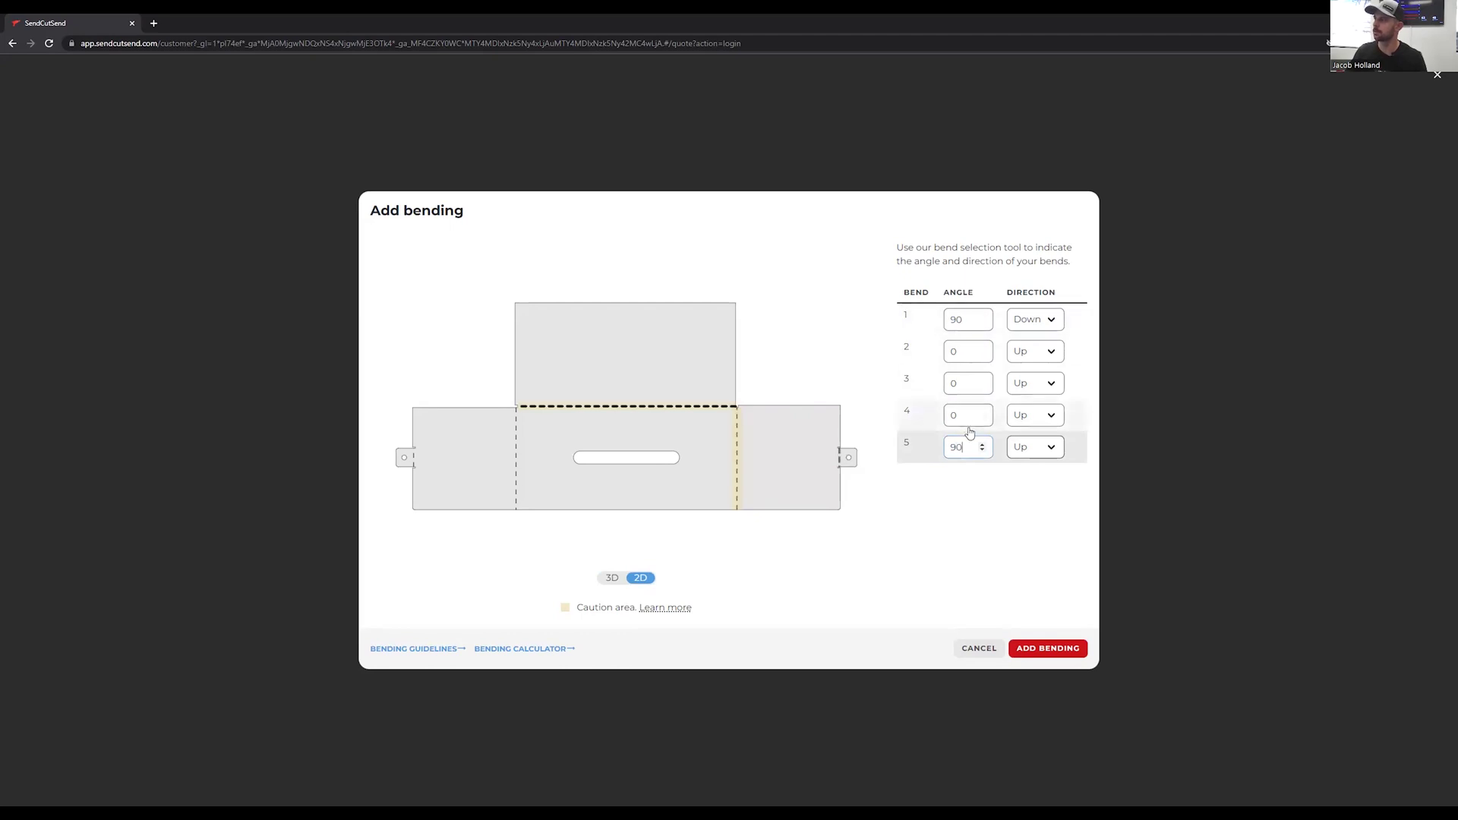
pyautogui.click(1034, 446)
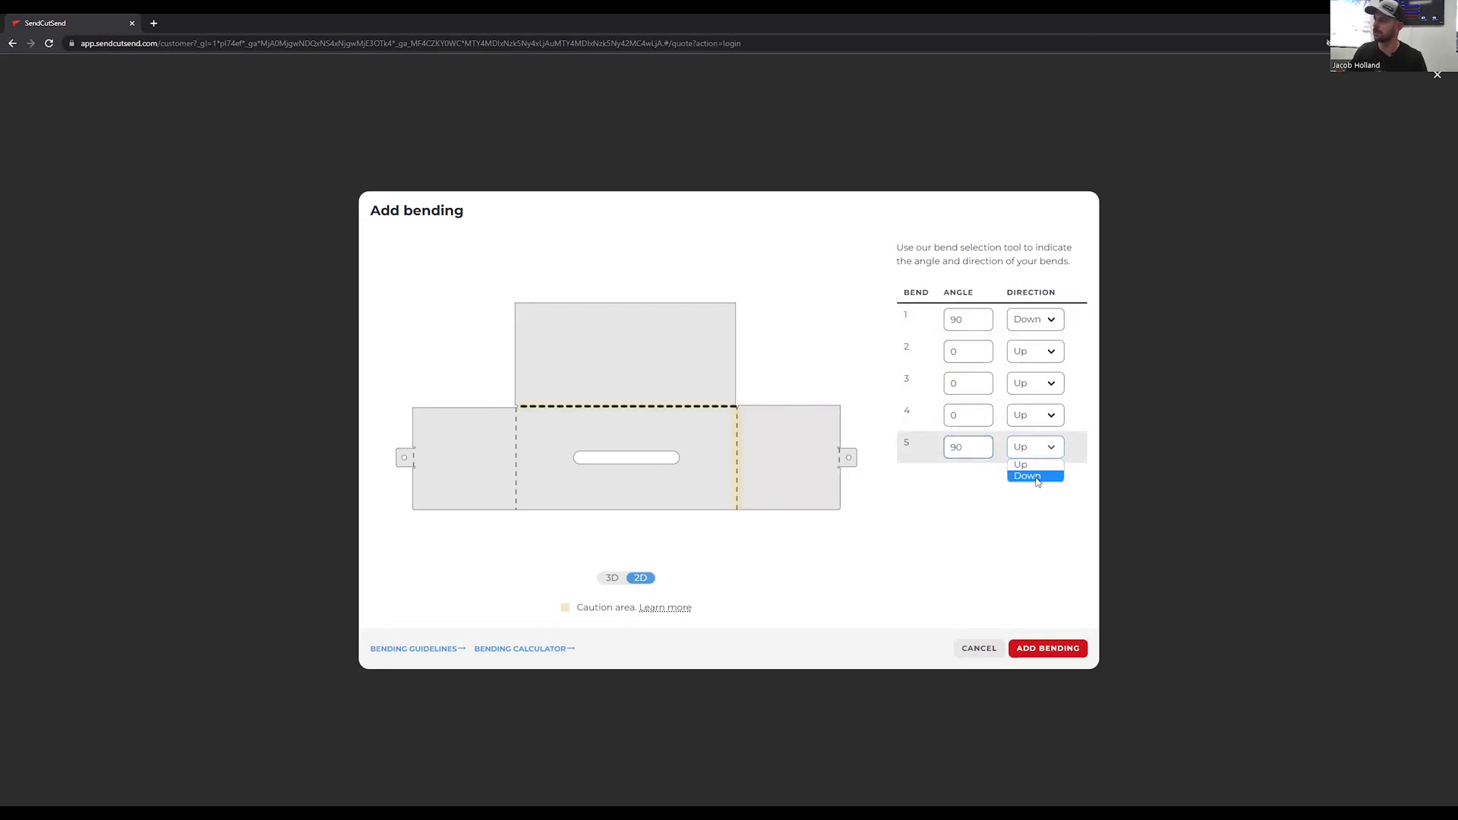
pyautogui.click(1035, 476)
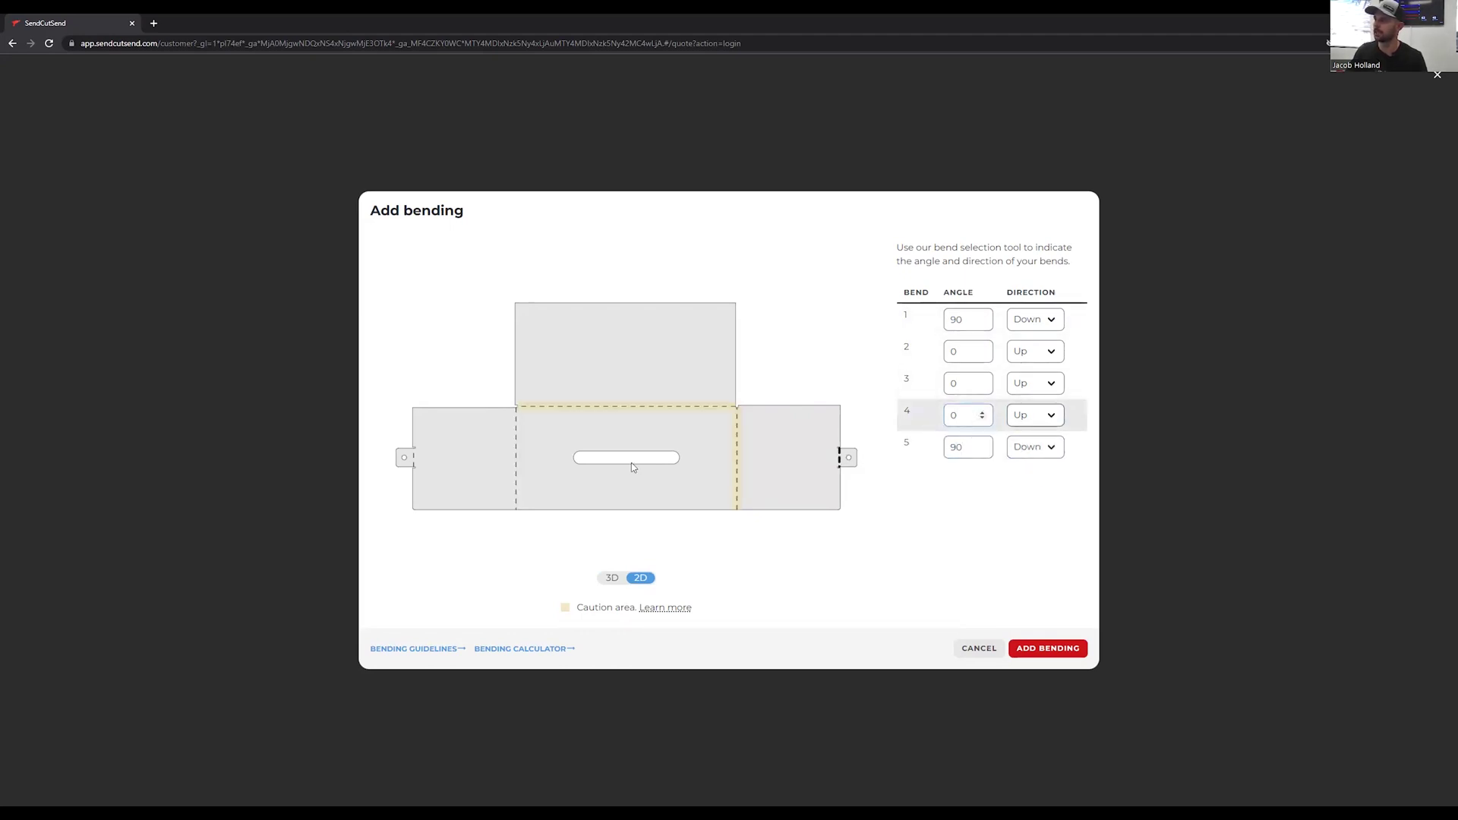
# Step: Set bend 3, between the slotted face and the other end wall, to 90 degrees down
pyautogui.click(962, 384)
pyautogui.press('BackSpace')
pyautogui.write('90')
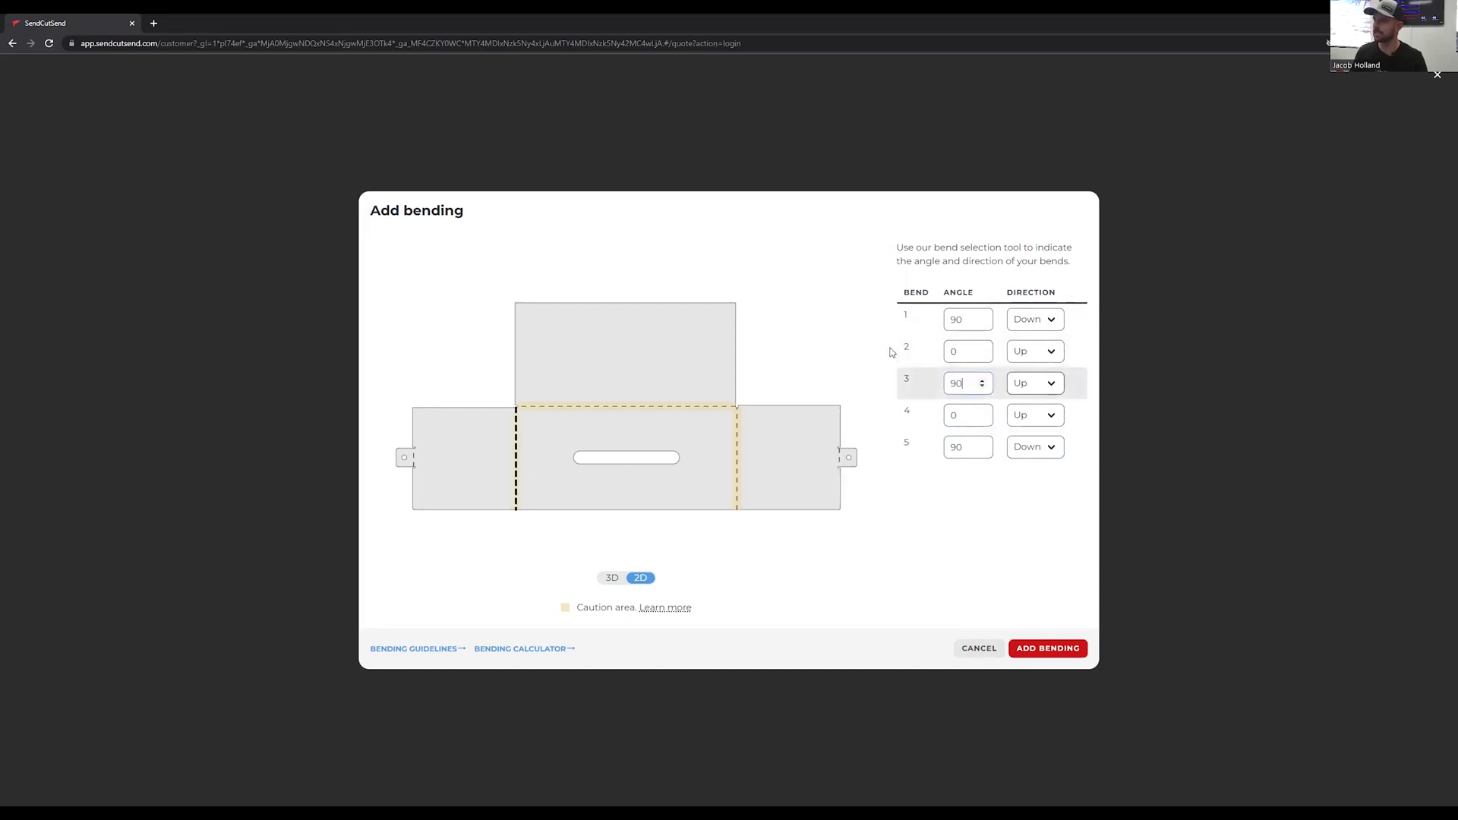
pyautogui.click(1026, 384)
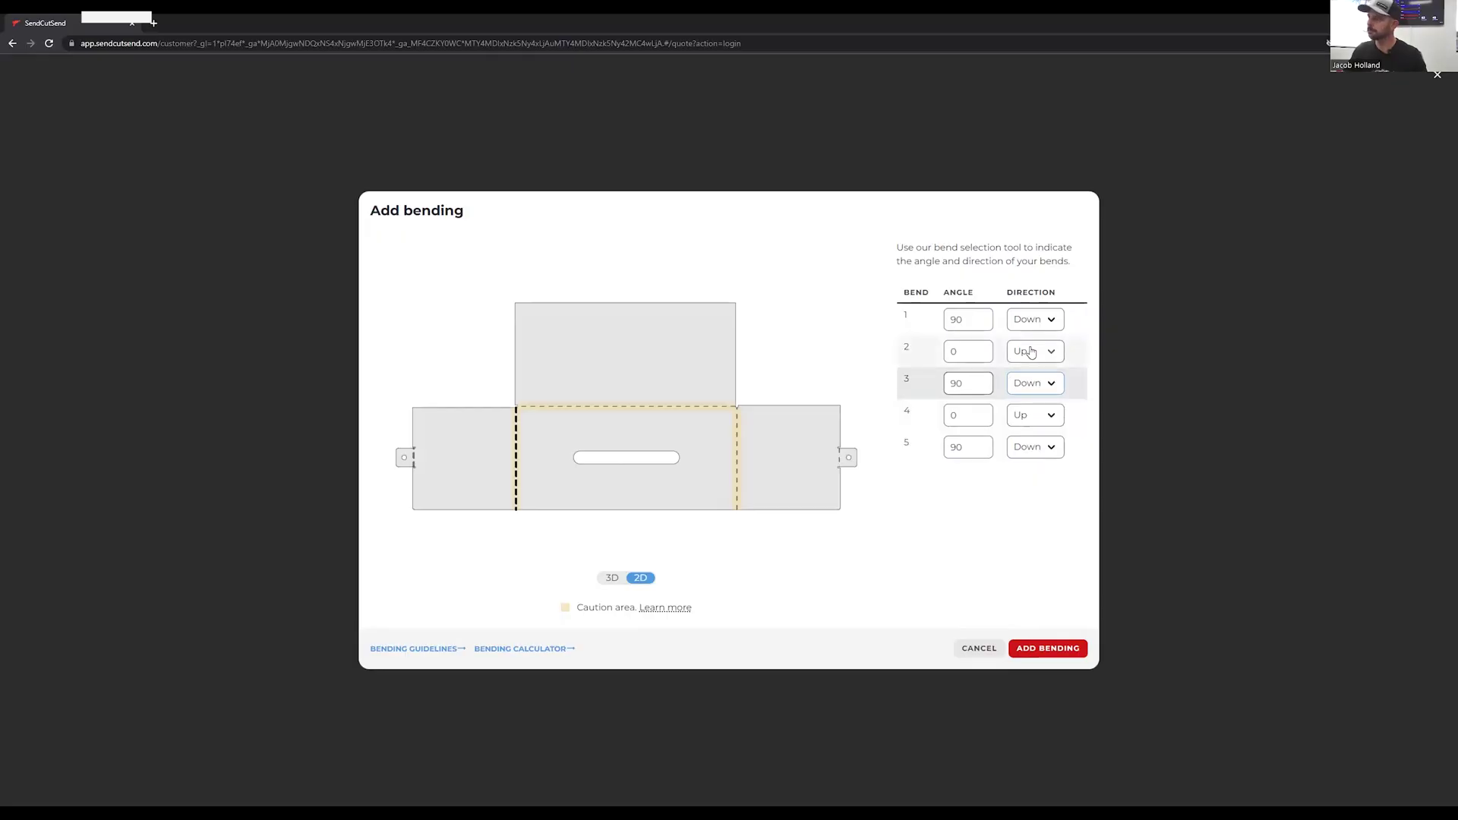
# Step: Set mounting tab bends 2 and 4 to 90 degrees up and add the bending to the part
pyautogui.click(617, 580)
pyautogui.moveTo(616, 482); pyautogui.dragTo(600, 457)
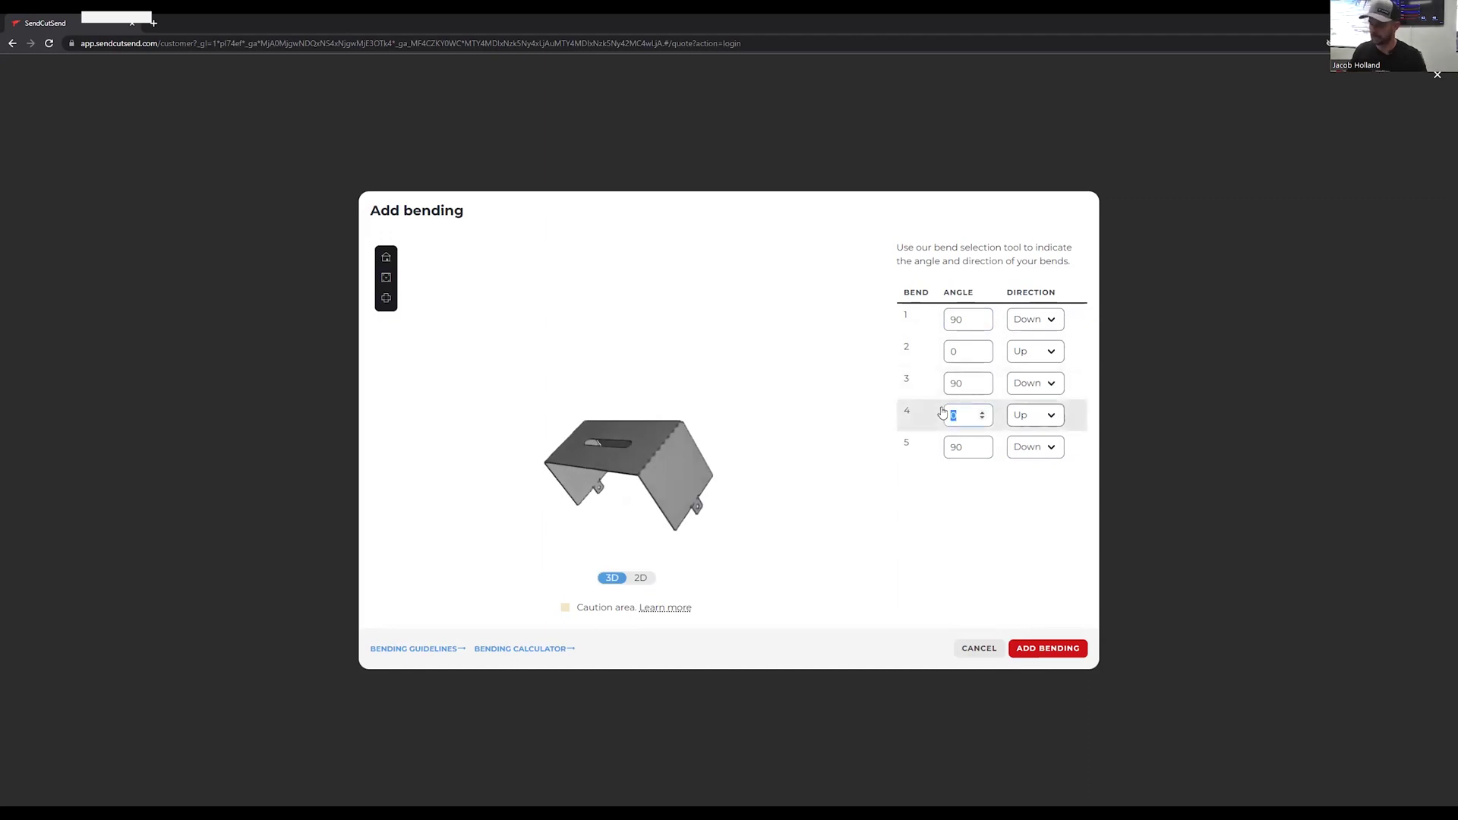
pyautogui.doubleClick(960, 354)
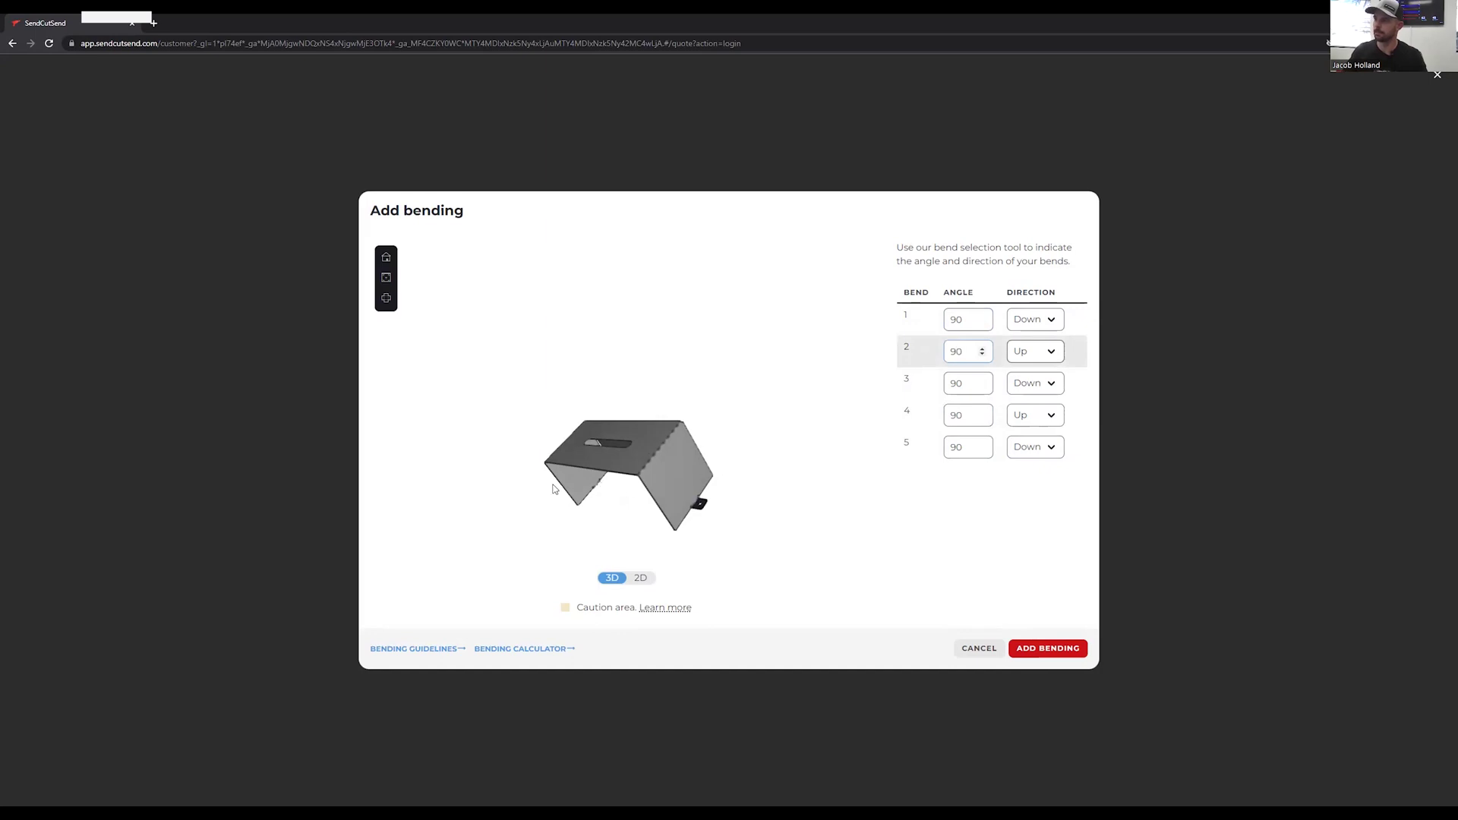
pyautogui.moveTo(553, 485)
pyautogui.mouseDown()
pyautogui.moveTo(612, 486)
pyautogui.moveTo(570, 464)
pyautogui.mouseUp()
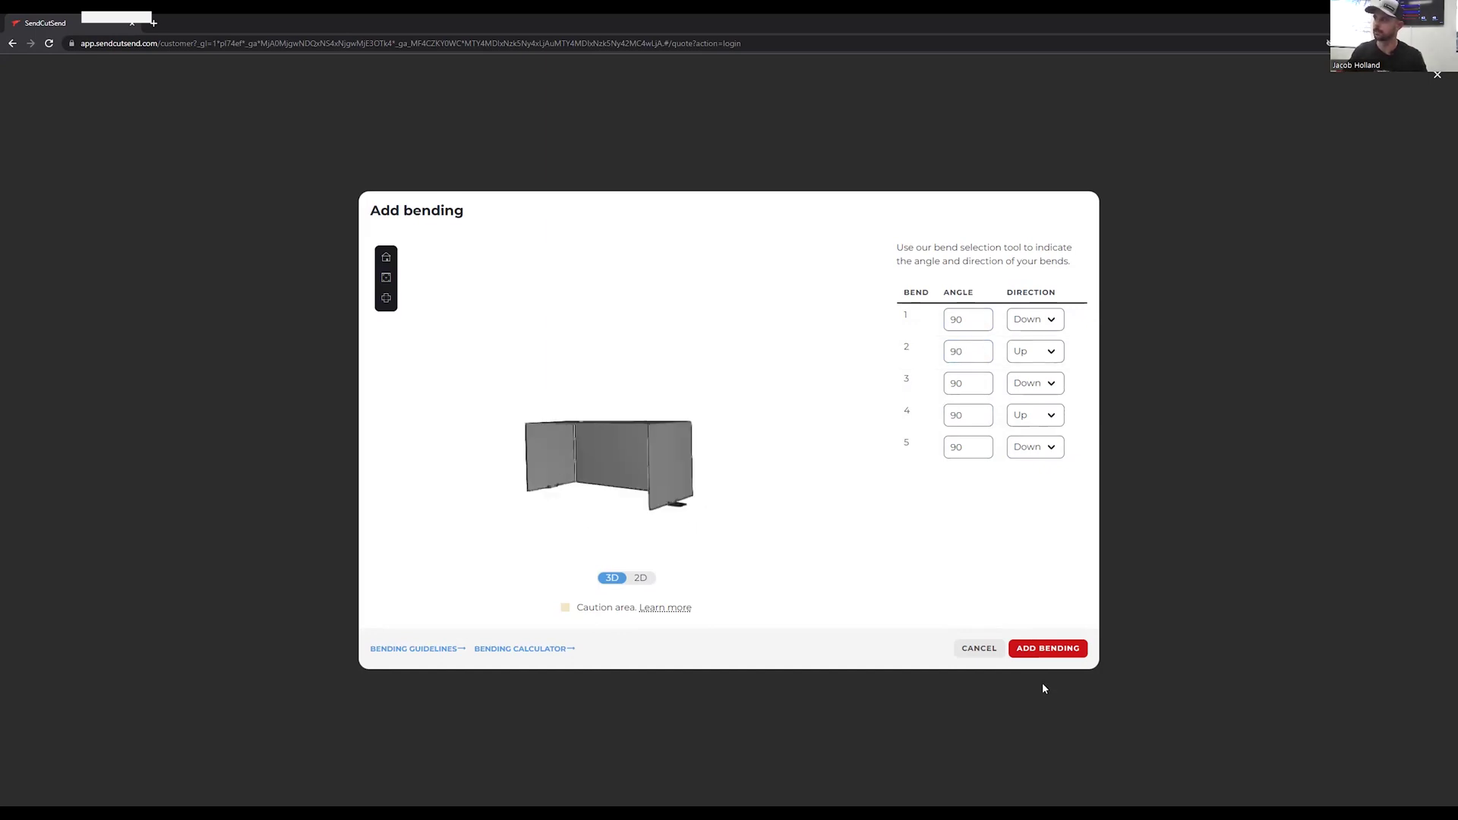
pyautogui.click(1048, 650)
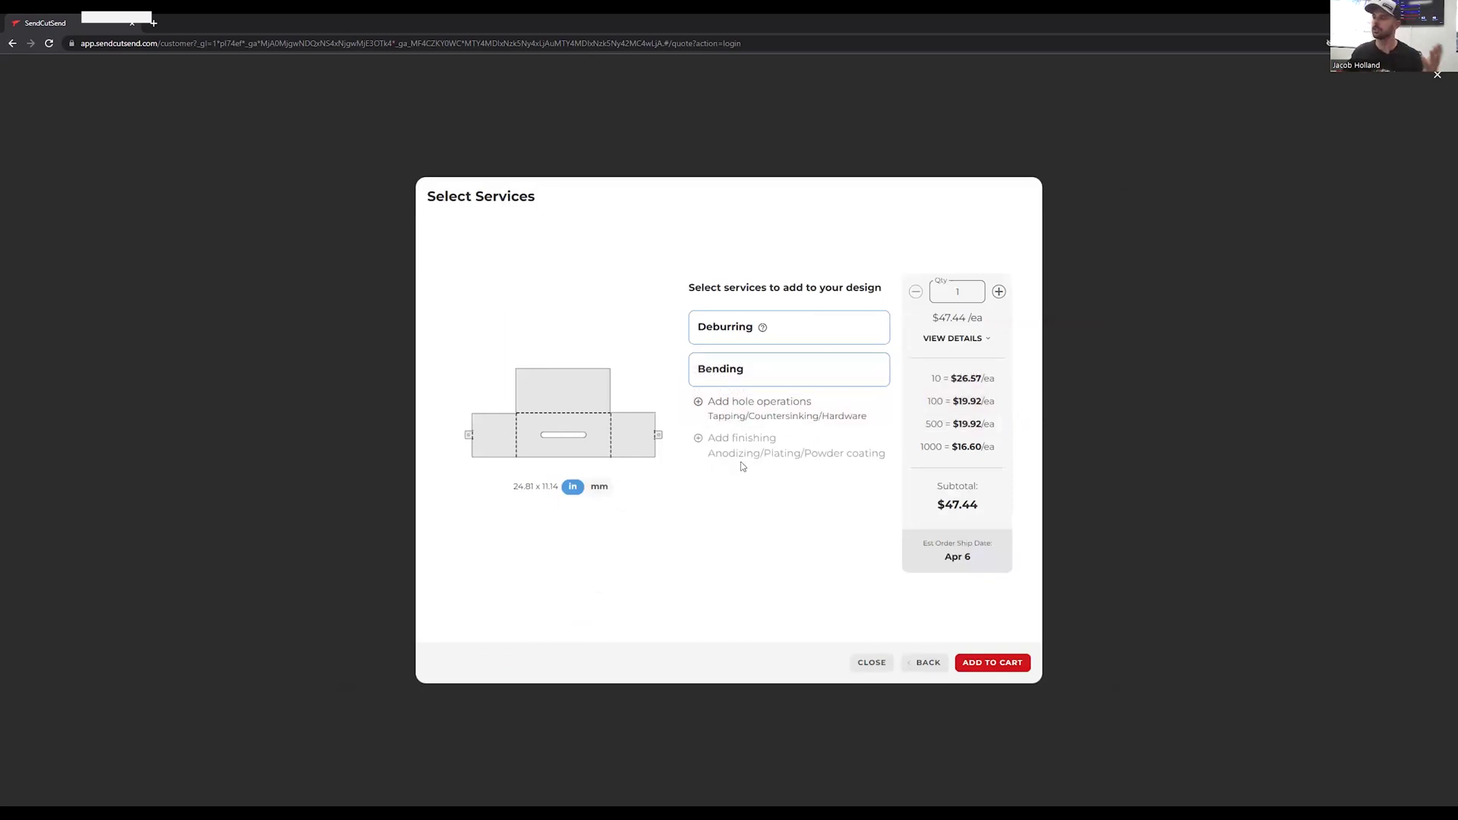
# Step: Add one piece of the configured part to the cart and open the cart
pyautogui.moveTo(749, 450)
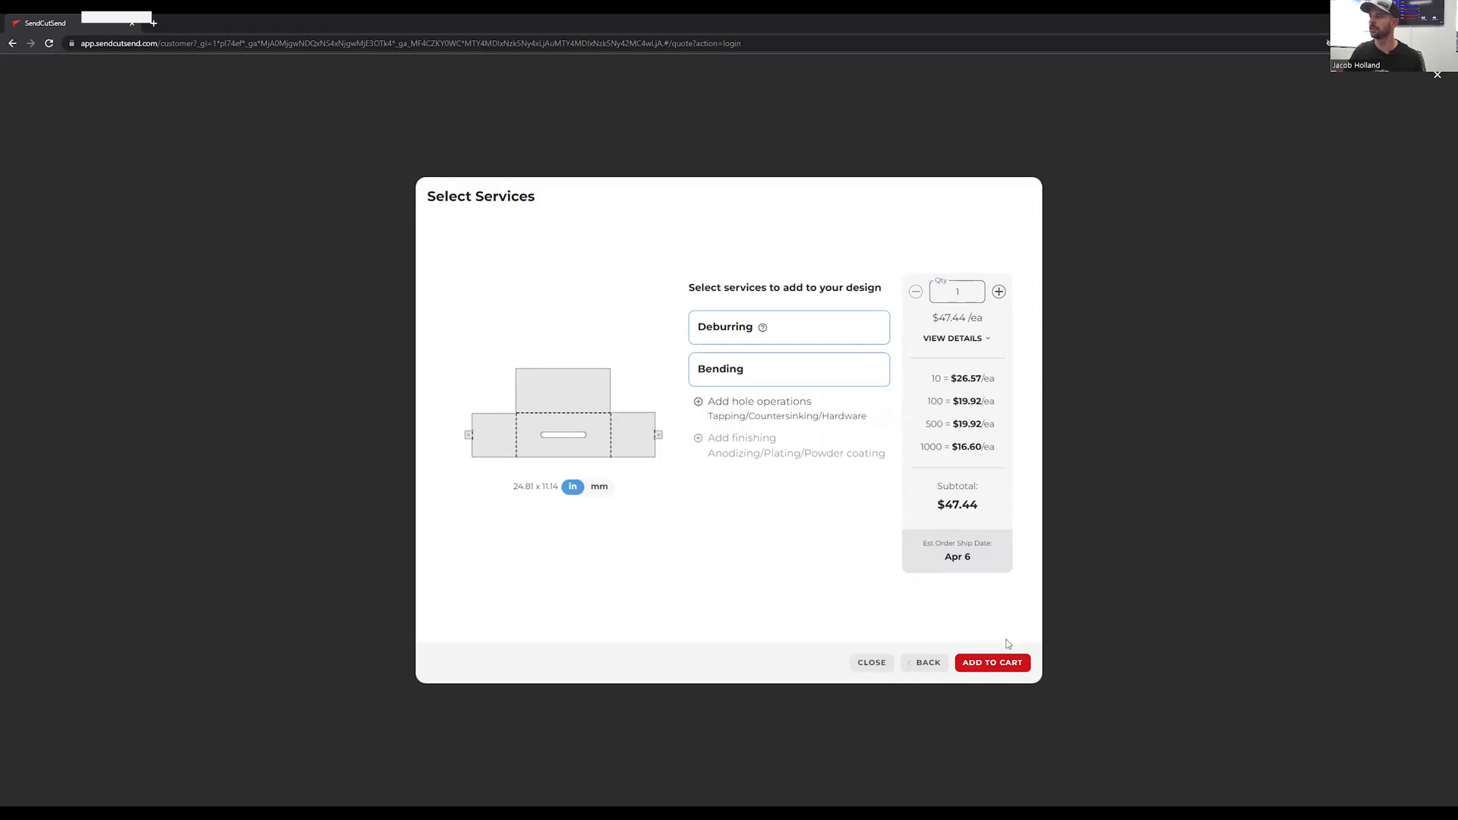
pyautogui.click(1006, 663)
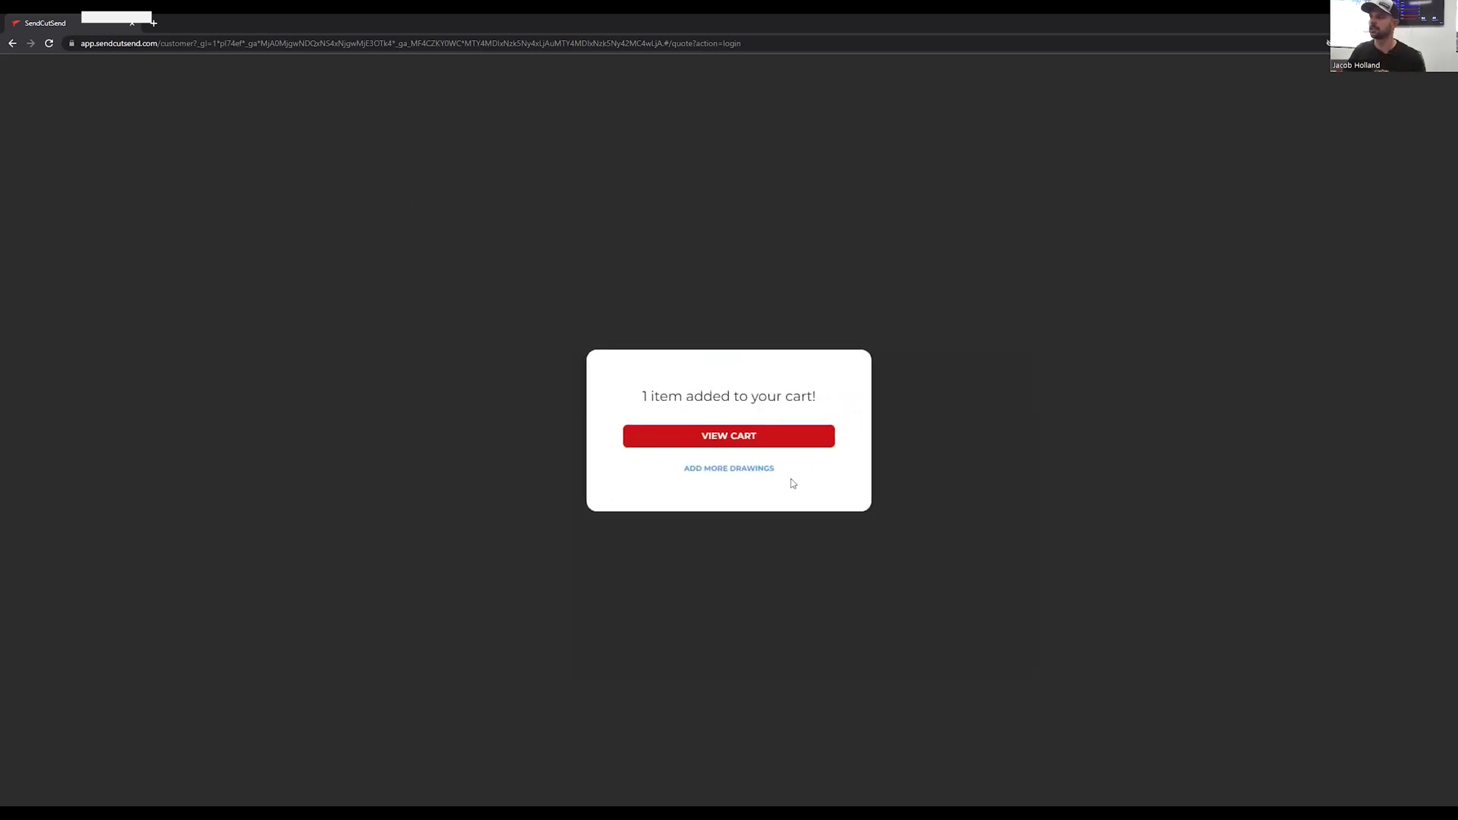
pyautogui.click(756, 442)
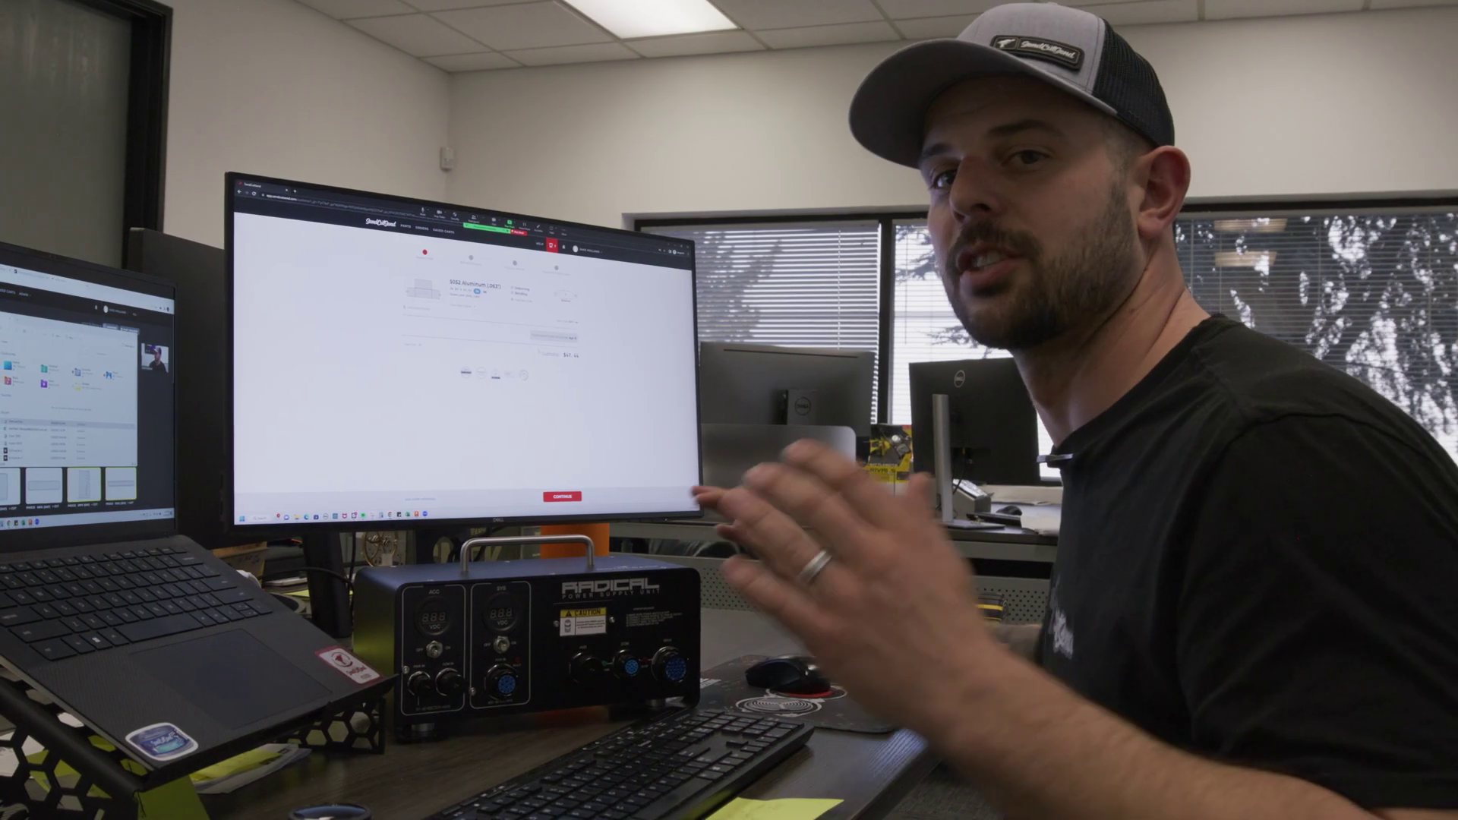